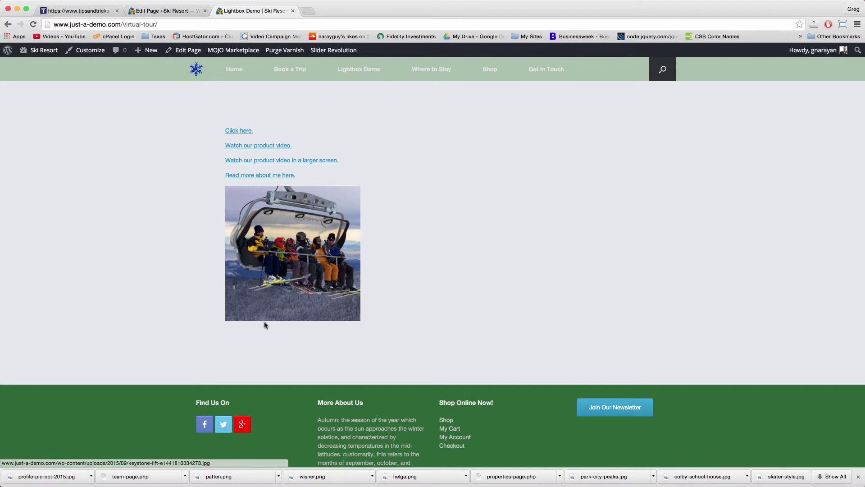
Test the ski-lift photo and YouTube product video lightboxes on the live page, playing the video.
{"action": "left_click", "coordinate": [293, 255]}
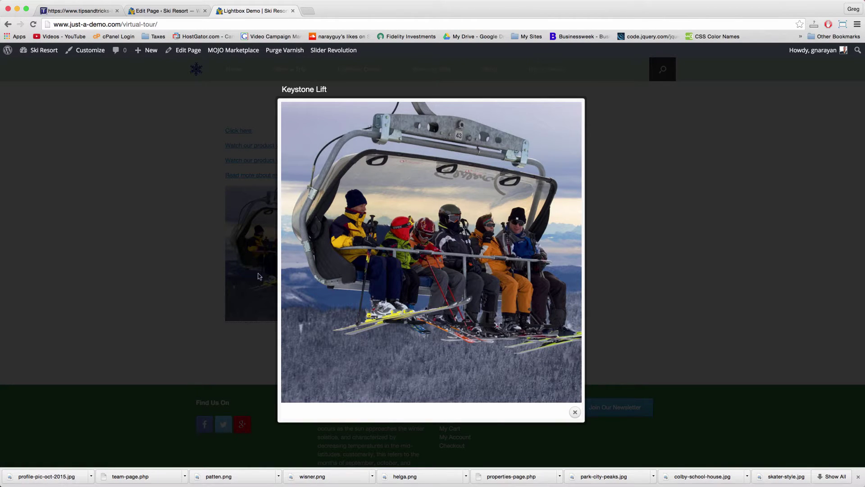
{"action": "left_click", "coordinate": [156, 283]}
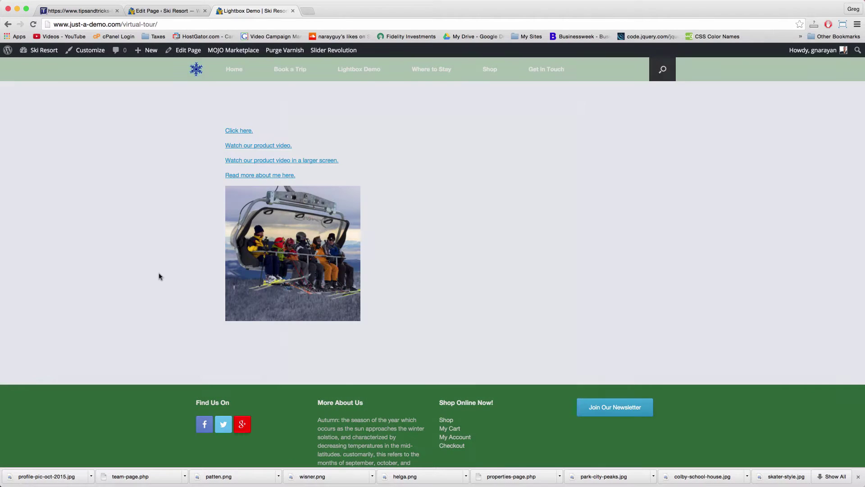
{"action": "left_click", "coordinate": [238, 162]}
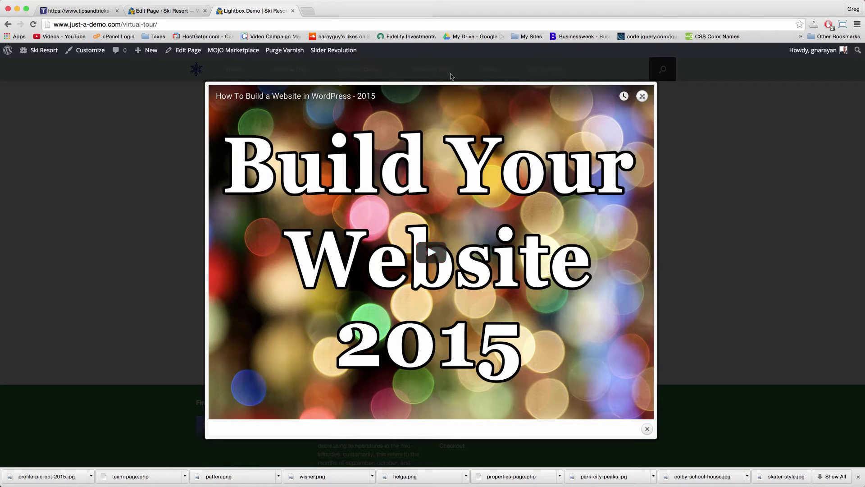
{"action": "left_click", "coordinate": [435, 256]}
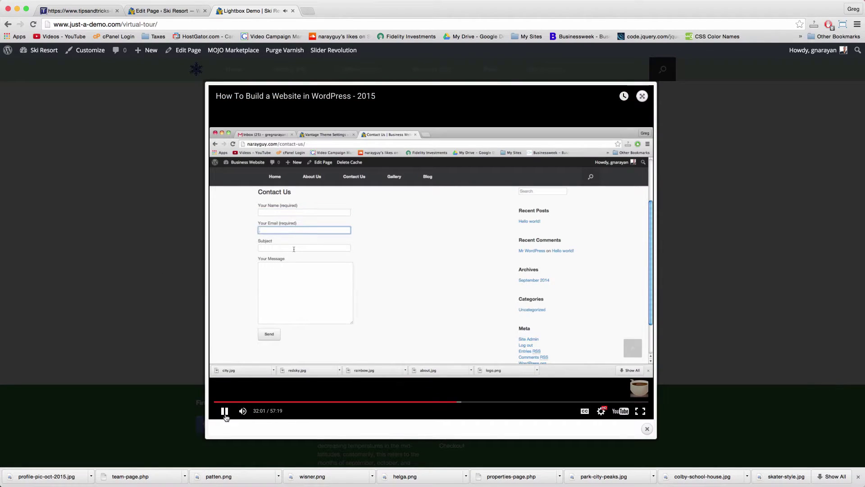
{"action": "left_click", "coordinate": [145, 319]}
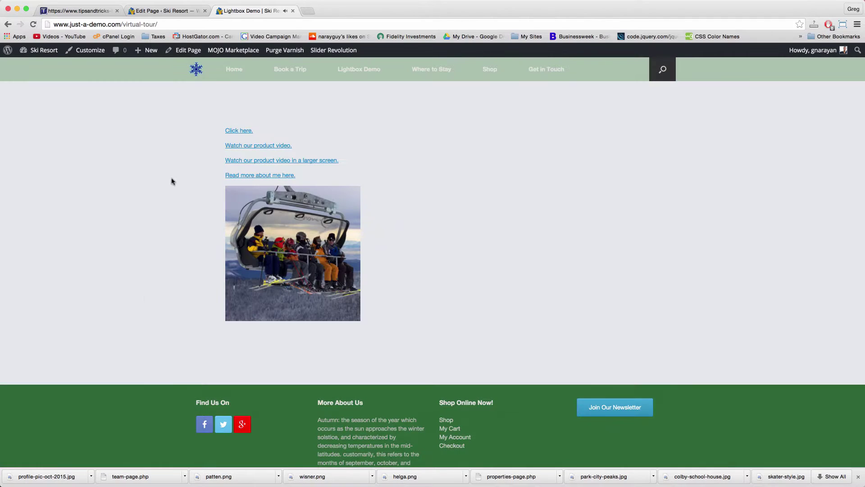
Test the Click here. photo, bio and Keystone Lift chairlift lightboxes, closing each one.
{"action": "left_click", "coordinate": [240, 130]}
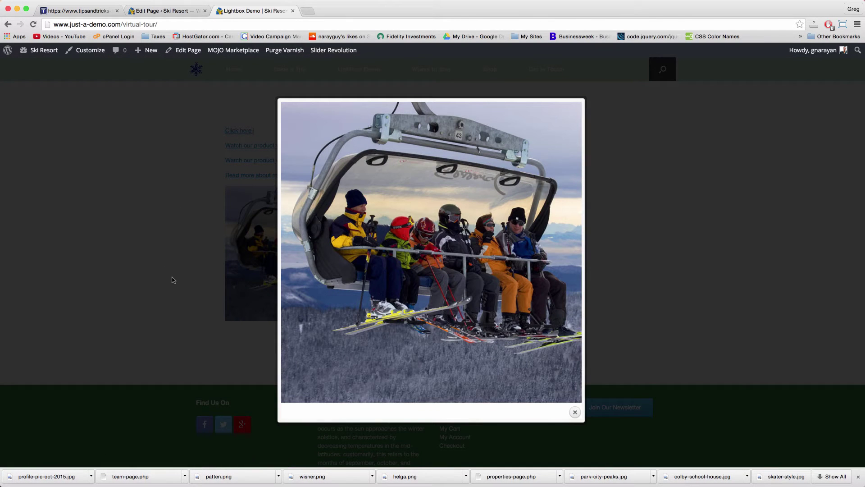
{"action": "left_click", "coordinate": [172, 280]}
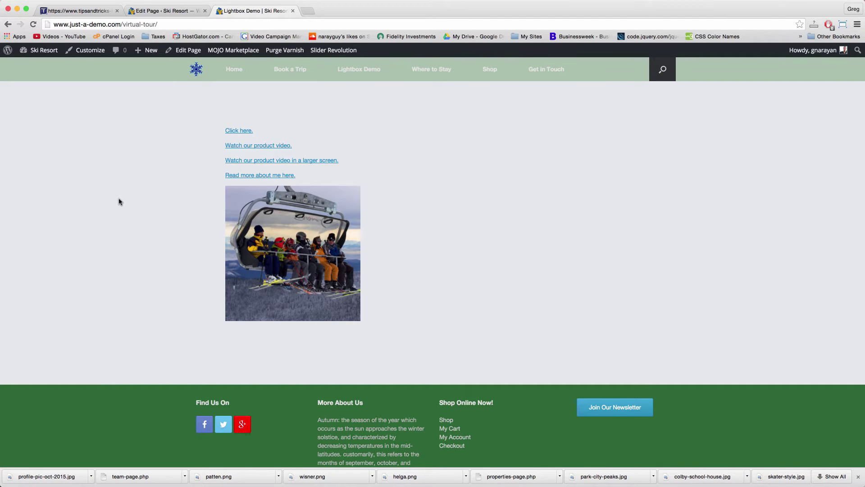
{"action": "left_click", "coordinate": [252, 177]}
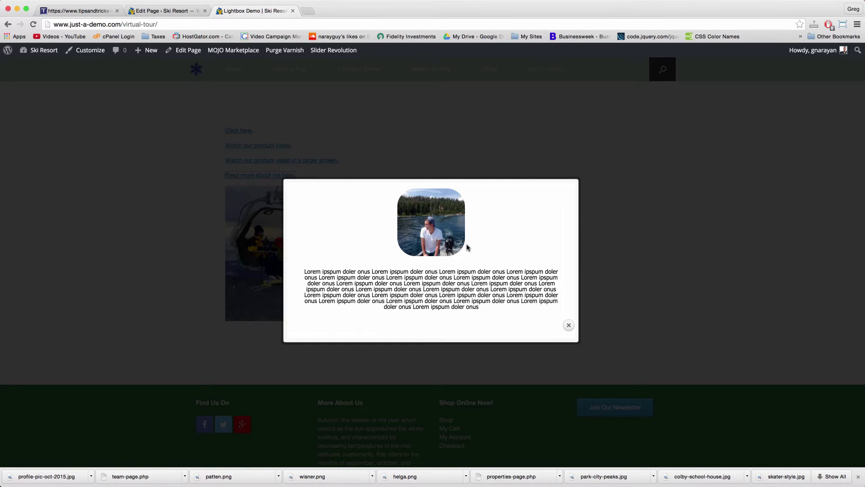
{"action": "left_click", "coordinate": [140, 264]}
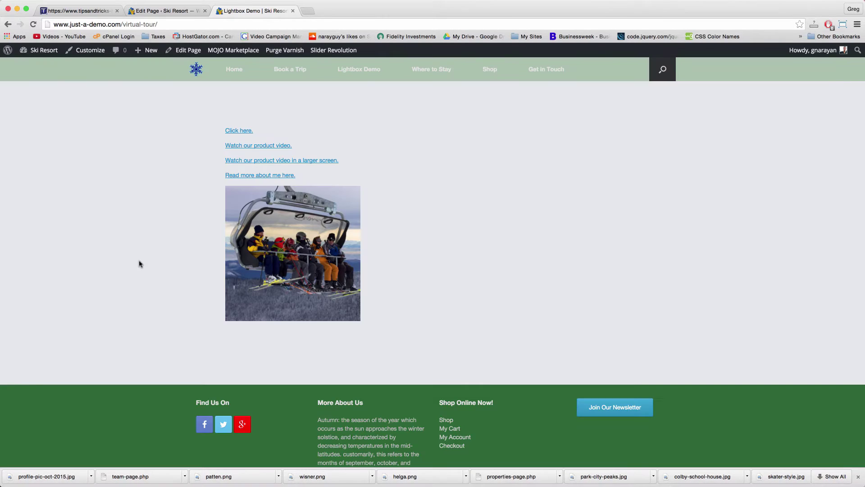
{"action": "left_click", "coordinate": [316, 229]}
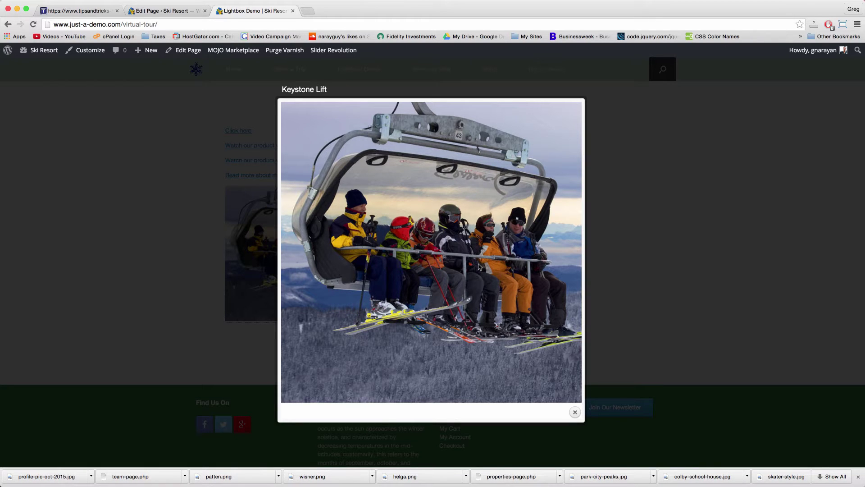
{"action": "left_click", "coordinate": [44, 227]}
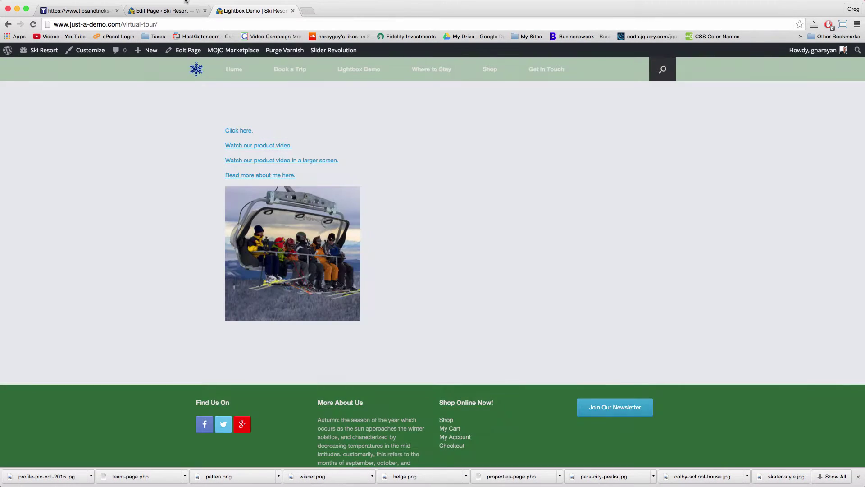
Review the installed plugins list down to WP Video Lightbox, then close that admin tab.
{"action": "left_click", "coordinate": [191, 10]}
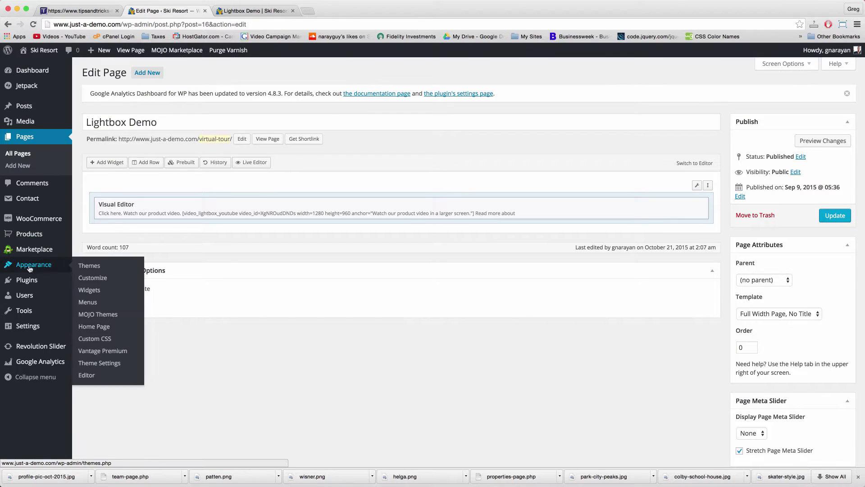
{"action": "left_click", "coordinate": [34, 279]}
{"action": "scroll", "coordinate": [142, 379], "scroll_direction": "down", "scroll_amount": 10}
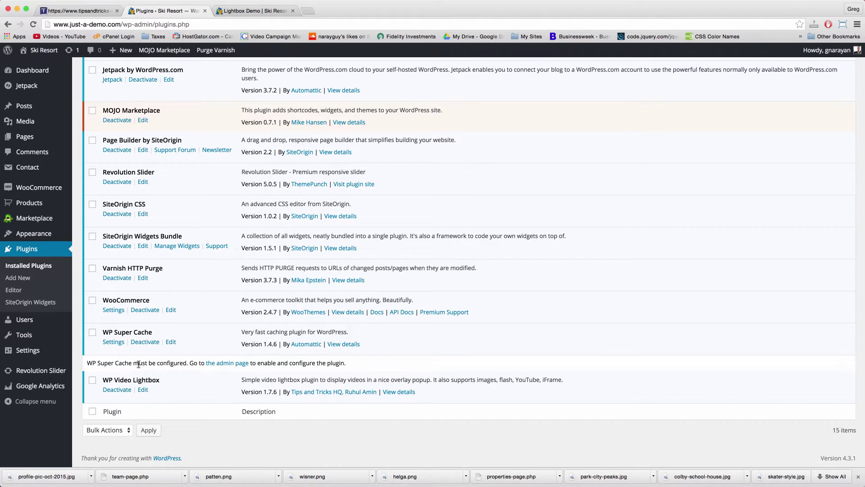
{"action": "scroll", "coordinate": [104, 382], "scroll_direction": "up", "scroll_amount": 10}
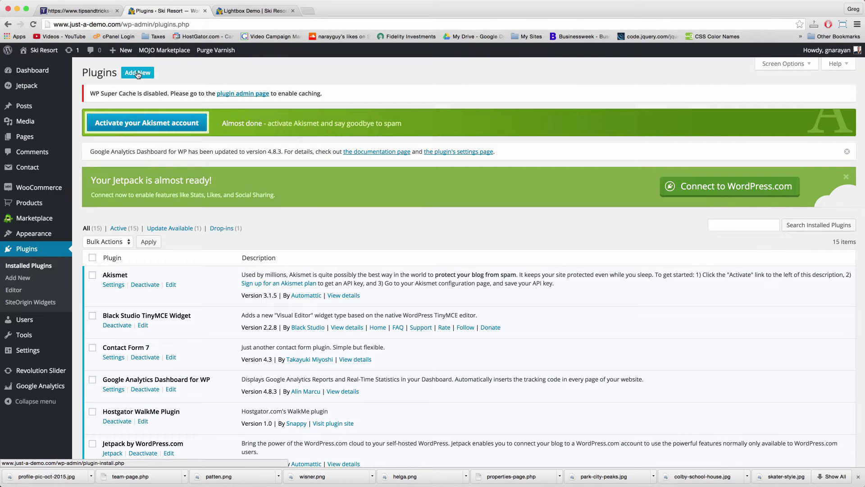
{"action": "scroll", "coordinate": [147, 380], "scroll_direction": "down", "scroll_amount": 10}
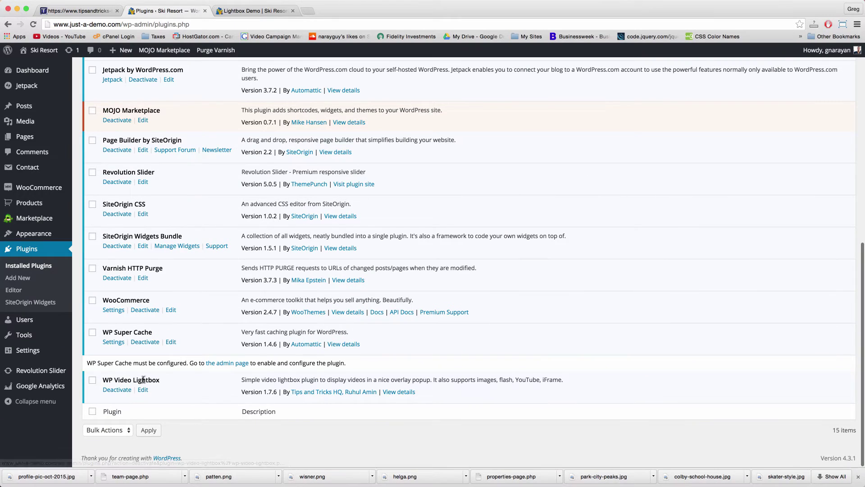
{"action": "mouse_move", "coordinate": [45, 349]}
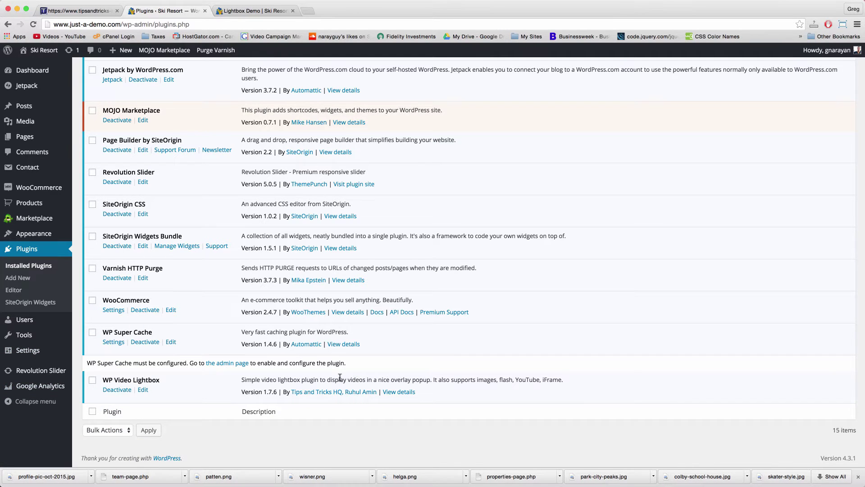
{"action": "scroll", "coordinate": [340, 377], "scroll_direction": "up", "scroll_amount": 15}
{"action": "left_click", "coordinate": [197, 10]}
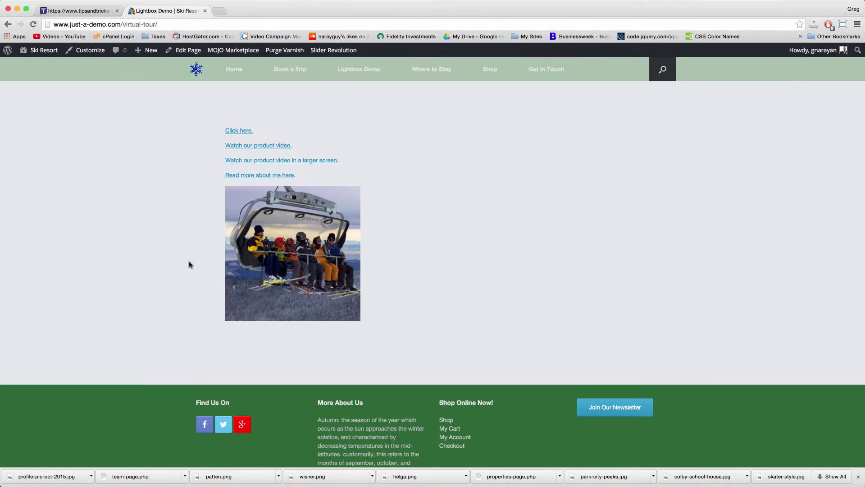
Open the page's Visual Editor widget, highlight the bio link's rel="wp-video-lightbox", and test the chairlift lightbox.
{"action": "left_click", "coordinate": [191, 52]}
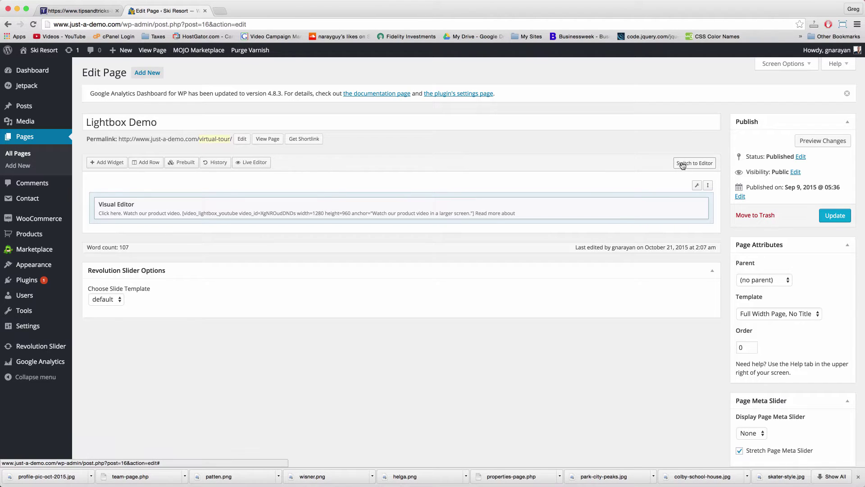
{"action": "left_click", "coordinate": [321, 205]}
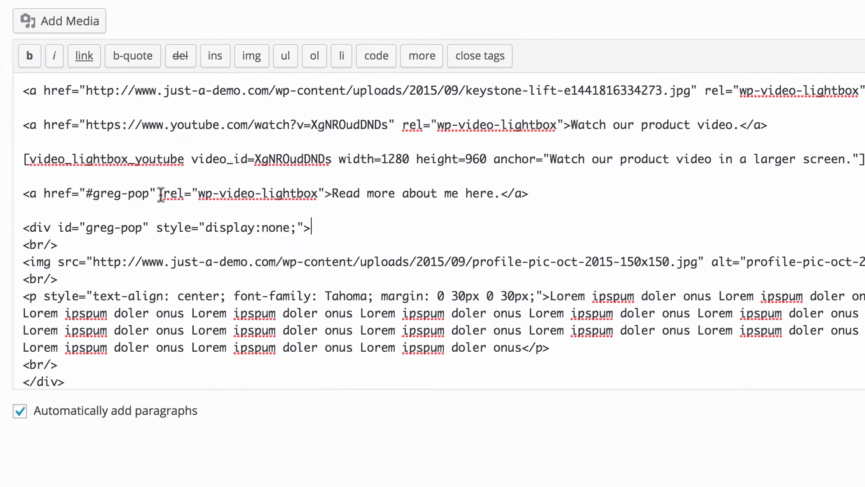
{"action": "left_click_drag", "start_coordinate": [162, 193], "coordinate": [324, 194]}
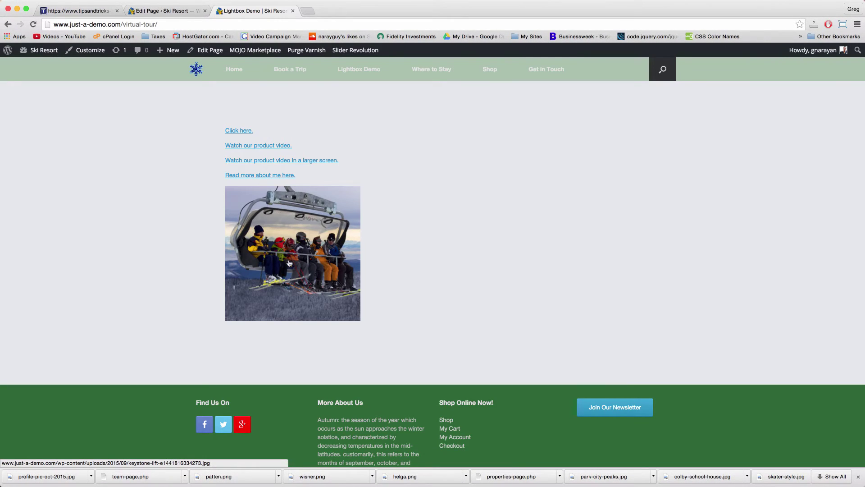
{"action": "left_click", "coordinate": [290, 236]}
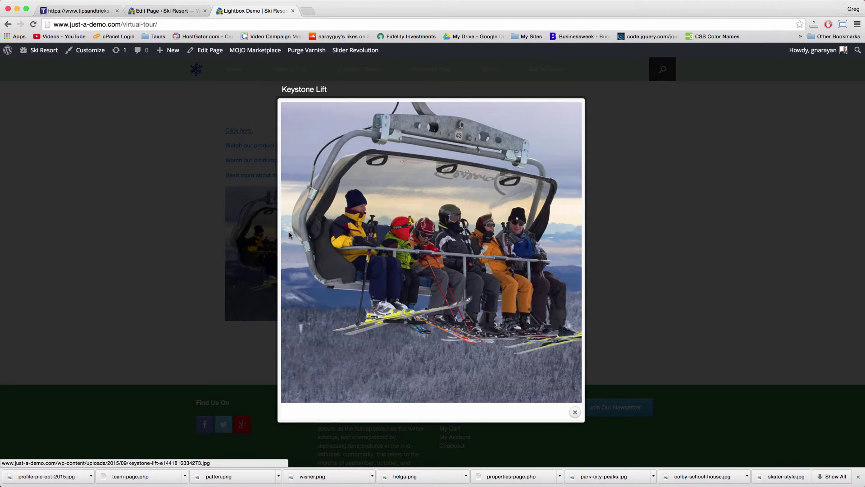
{"action": "left_click", "coordinate": [188, 194]}
Clear all of the widget's existing HTML.
{"action": "left_click", "coordinate": [155, 10]}
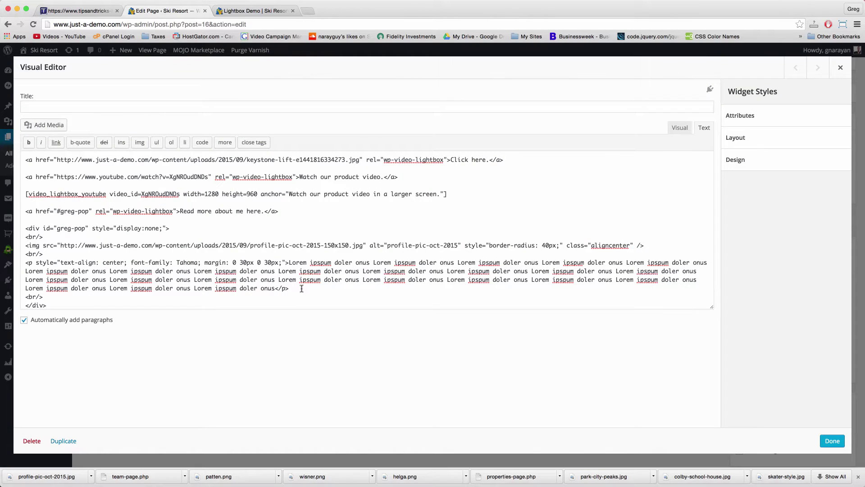
{"action": "key", "text": "super+a"}
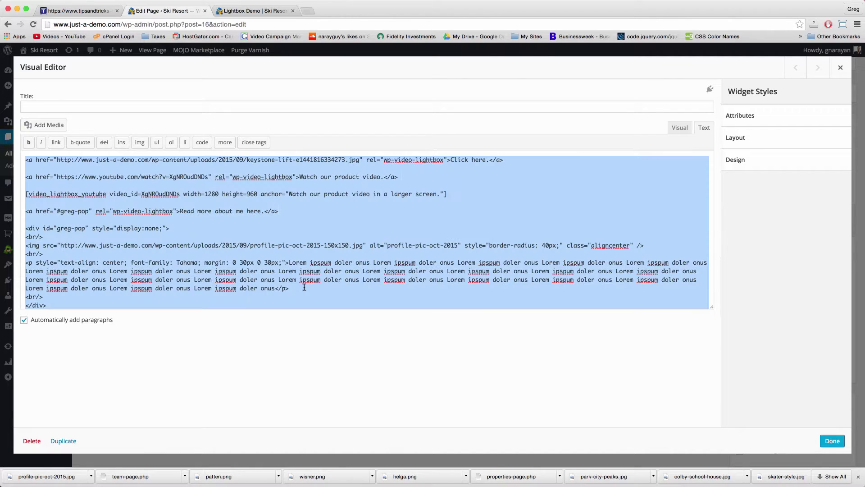
{"action": "key", "text": "BackSpace"}
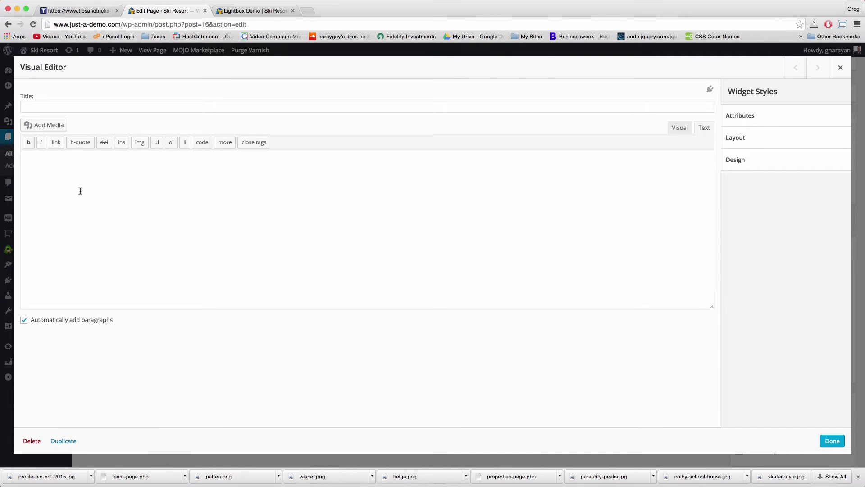
Insert the keystone-lift image at Medium 300×300, linked to its full-size media file.
{"action": "left_click", "coordinate": [51, 126]}
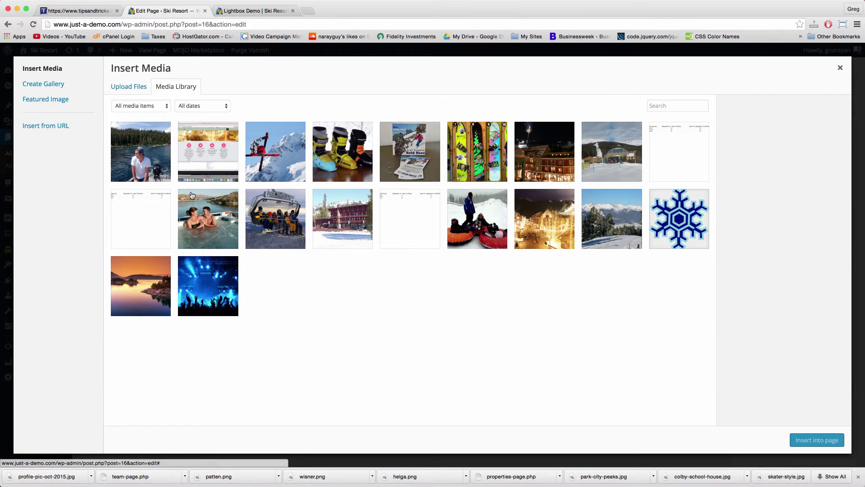
{"action": "left_click", "coordinate": [287, 231]}
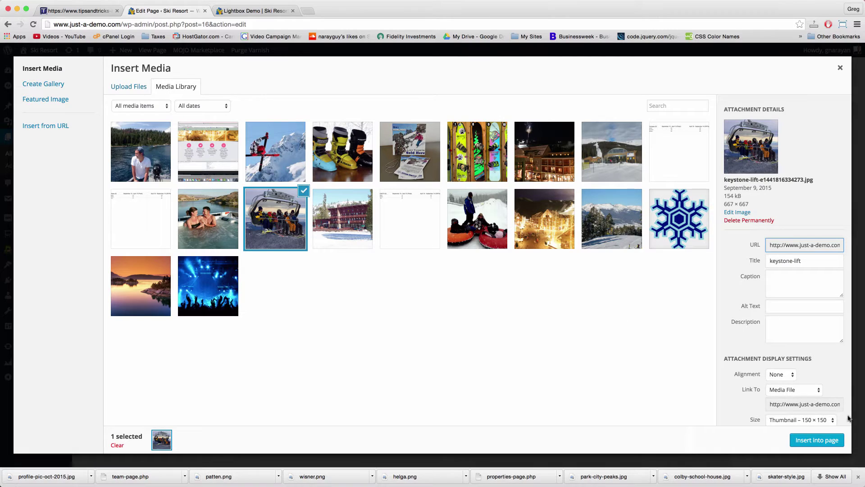
{"action": "scroll", "coordinate": [805, 356], "scroll_direction": "down", "scroll_amount": 1}
{"action": "left_click", "coordinate": [806, 407]}
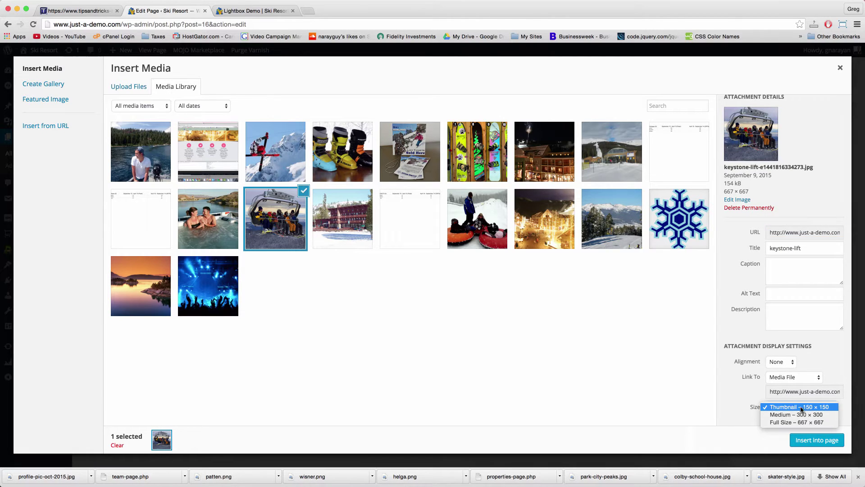
{"action": "left_click", "coordinate": [795, 414]}
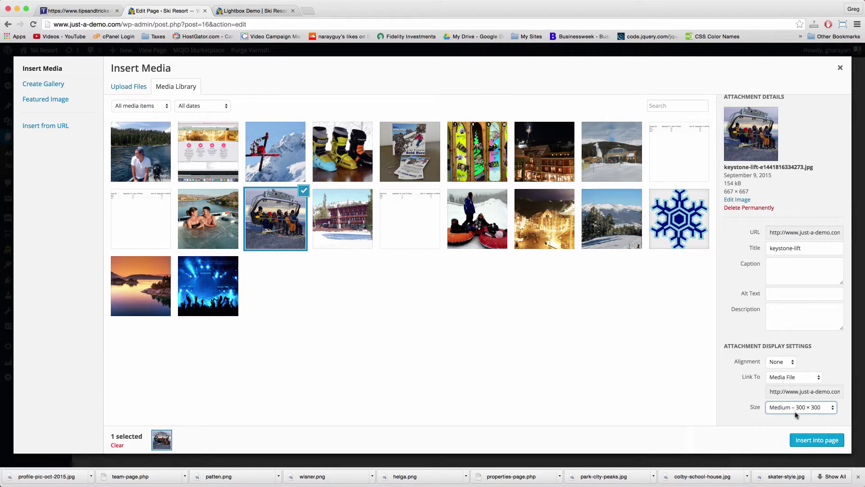
{"action": "left_click", "coordinate": [771, 392]}
{"action": "left_click", "coordinate": [792, 390]}
{"action": "left_click", "coordinate": [792, 392]}
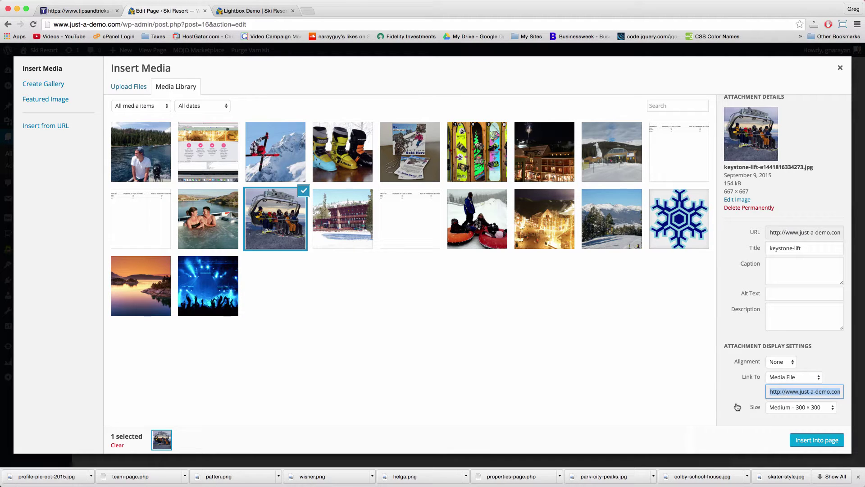
{"action": "left_click", "coordinate": [794, 438]}
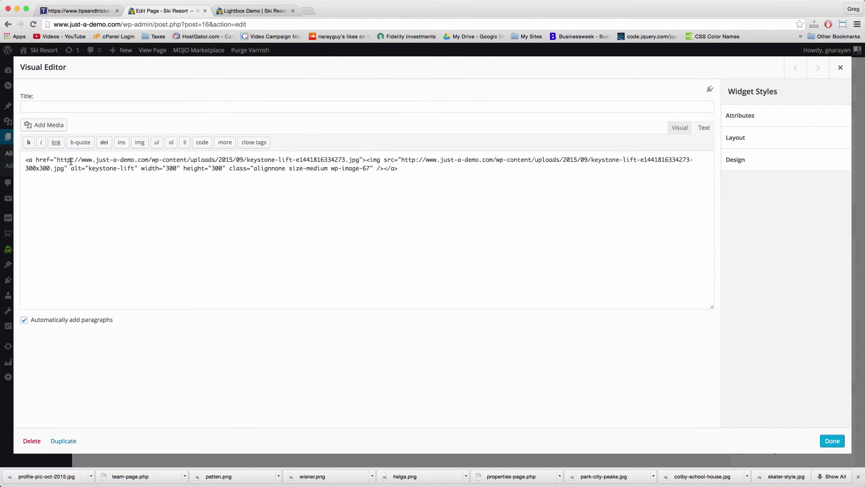
Highlight the inserted HTML's <img> tag, closing </a> and opening <a href> in turn.
{"action": "left_click_drag", "start_coordinate": [25, 161], "coordinate": [364, 161]}
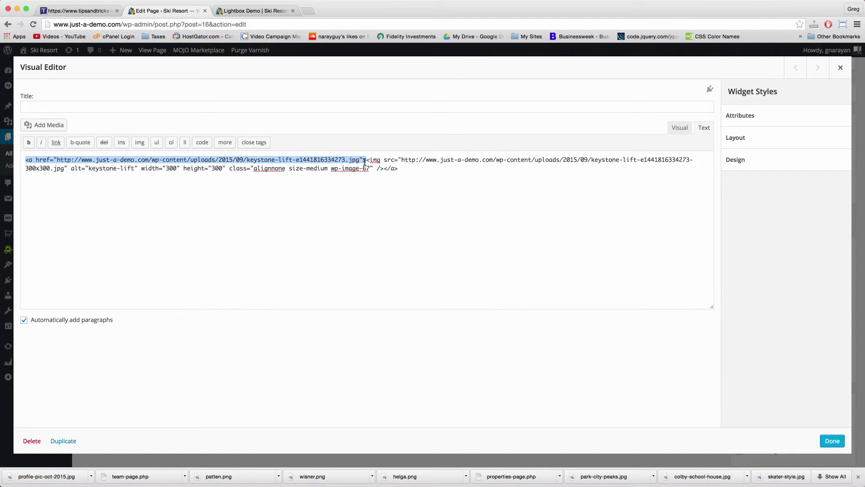
{"action": "left_click", "coordinate": [409, 168]}
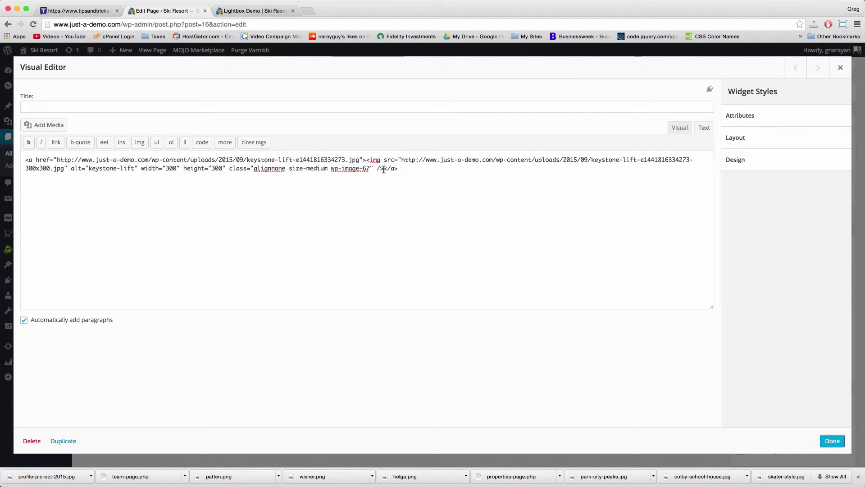
{"action": "left_click_drag", "start_coordinate": [383, 169], "coordinate": [367, 160]}
{"action": "left_click", "coordinate": [380, 173]}
{"action": "left_click_drag", "start_coordinate": [403, 169], "coordinate": [384, 168]}
{"action": "left_click", "coordinate": [368, 160]}
{"action": "left_click_drag", "start_coordinate": [367, 160], "coordinate": [19, 160]}
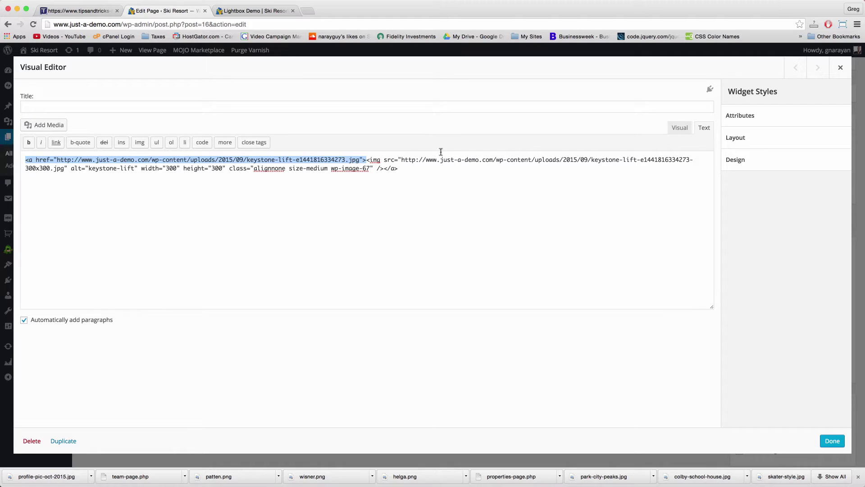
{"action": "left_click", "coordinate": [442, 167]}
Update the page and reload the live Lightbox Demo page.
{"action": "left_click", "coordinate": [832, 440]}
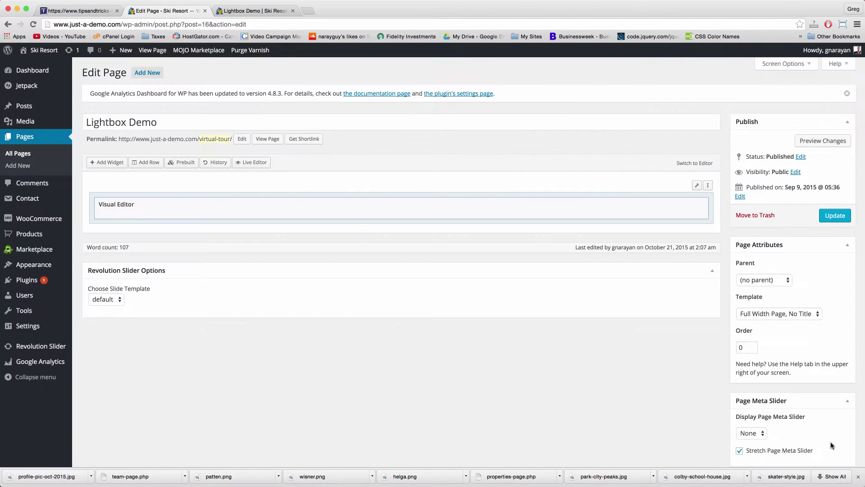
{"action": "left_click", "coordinate": [836, 216]}
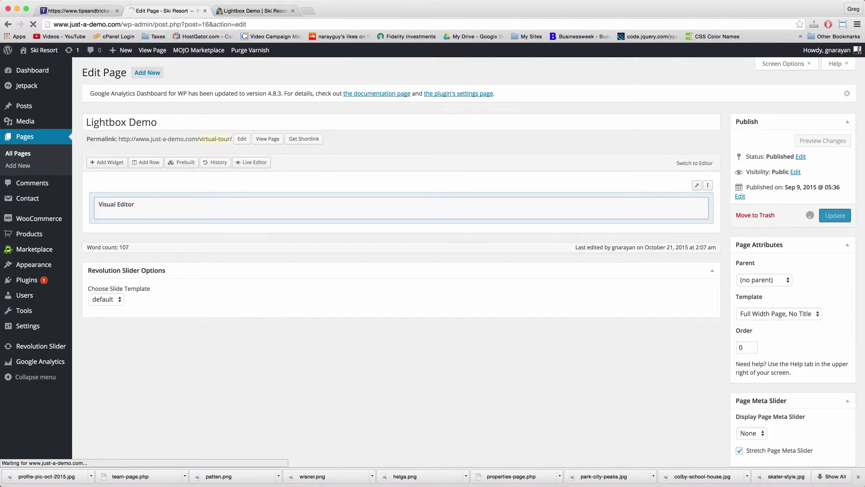
{"action": "left_click", "coordinate": [277, 11]}
{"action": "left_click", "coordinate": [271, 23]}
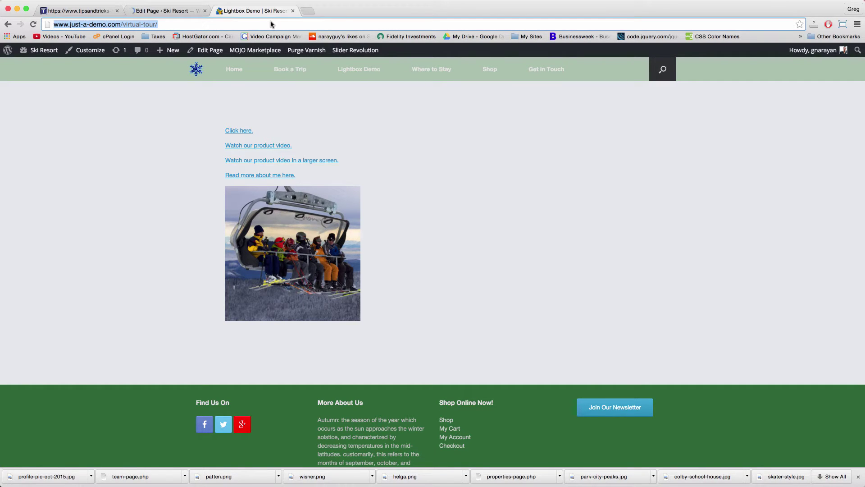
{"action": "key", "text": "Return"}
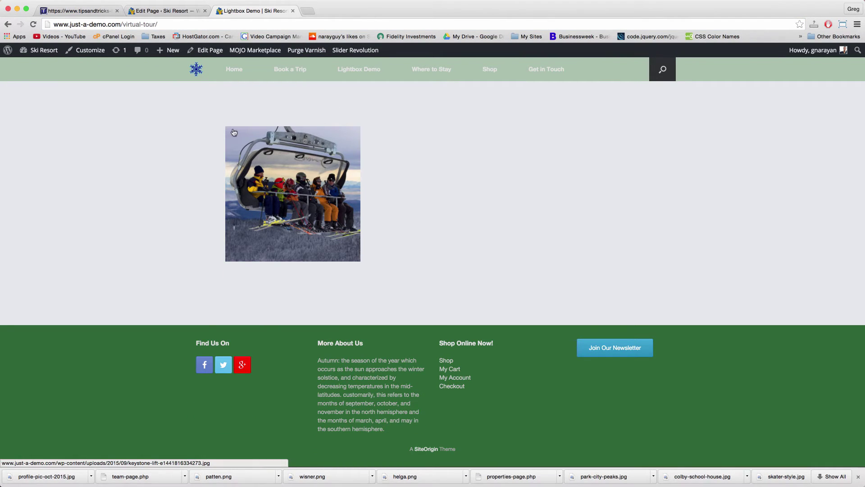
Open the chairlift image as its full-size JPG and copy that file's address.
{"action": "left_click", "coordinate": [295, 188]}
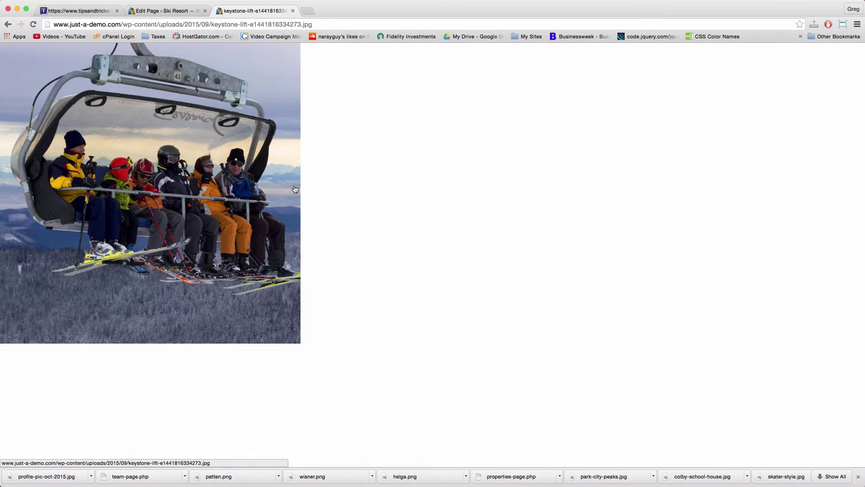
{"action": "left_click", "coordinate": [198, 25]}
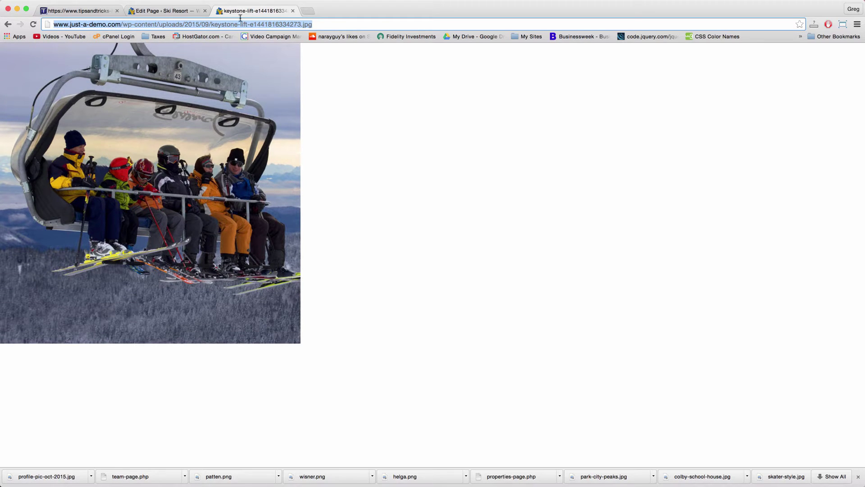
{"action": "right_click", "coordinate": [233, 24]}
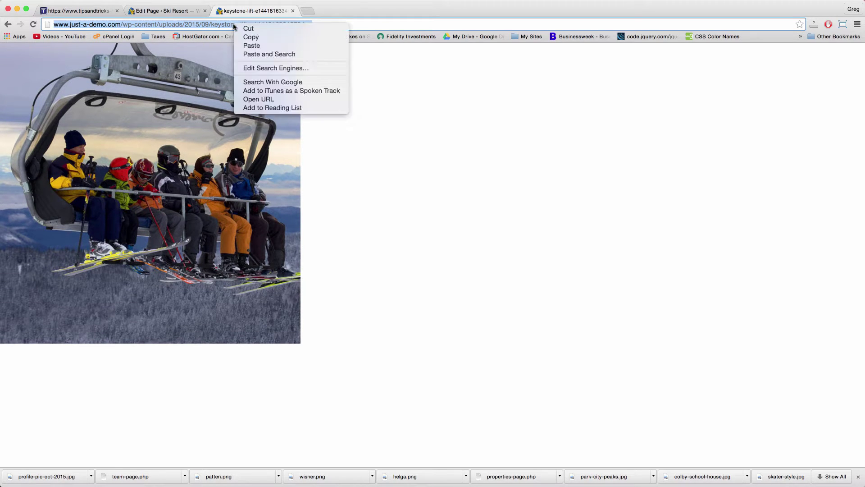
{"action": "left_click", "coordinate": [251, 37]}
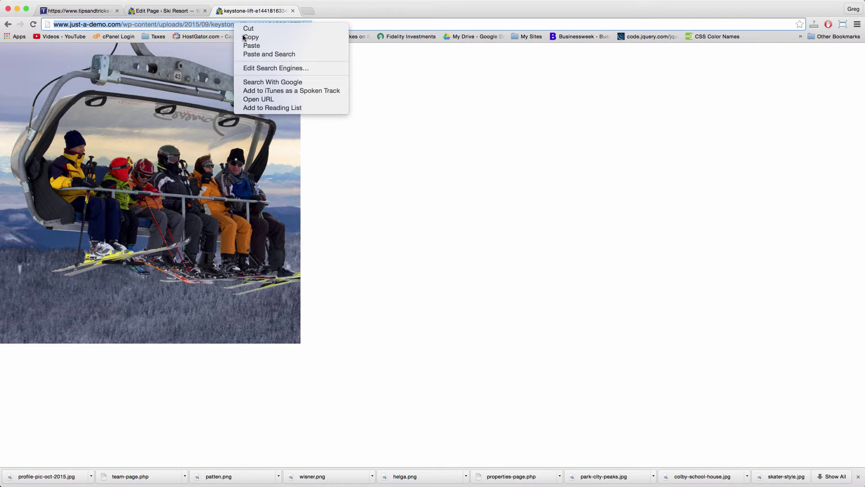
Return to the Lightbox Demo page and open the Visual Editor widget in the page editor.
{"action": "left_click", "coordinate": [392, 152]}
{"action": "left_click", "coordinate": [7, 26]}
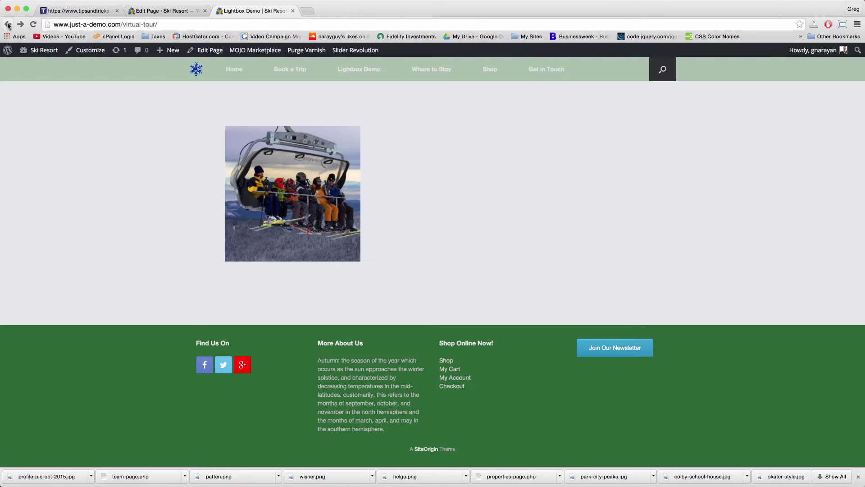
{"action": "left_click", "coordinate": [172, 11]}
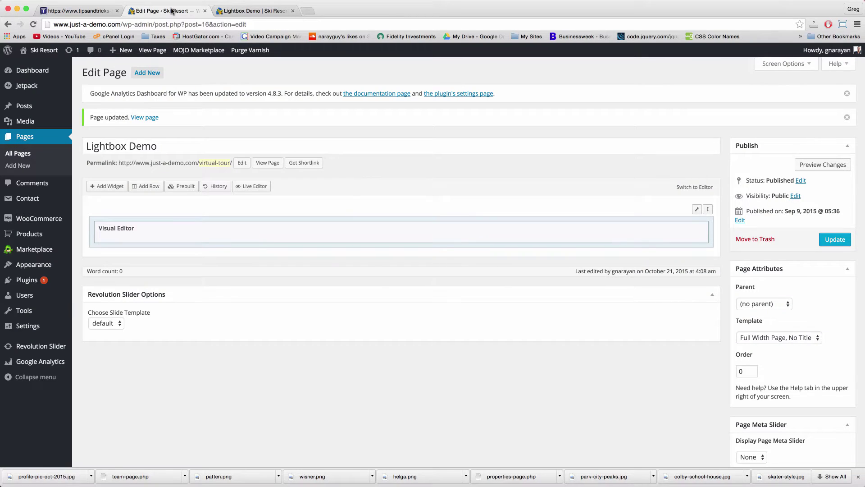
{"action": "mouse_move", "coordinate": [382, 232]}
{"action": "left_click", "coordinate": [351, 232]}
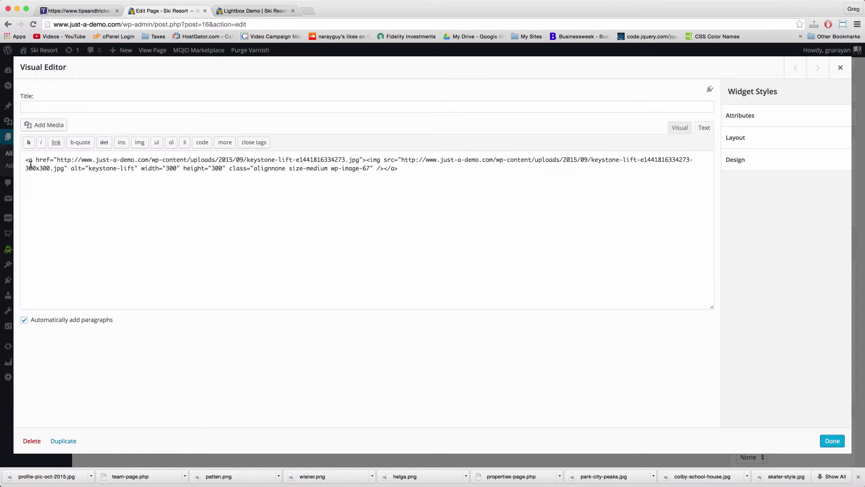
Add rel="wp-video-lightbox" after the keystone-lift link's href.
{"action": "left_click", "coordinate": [74, 160]}
{"action": "left_click_drag", "start_coordinate": [349, 159], "coordinate": [55, 158]}
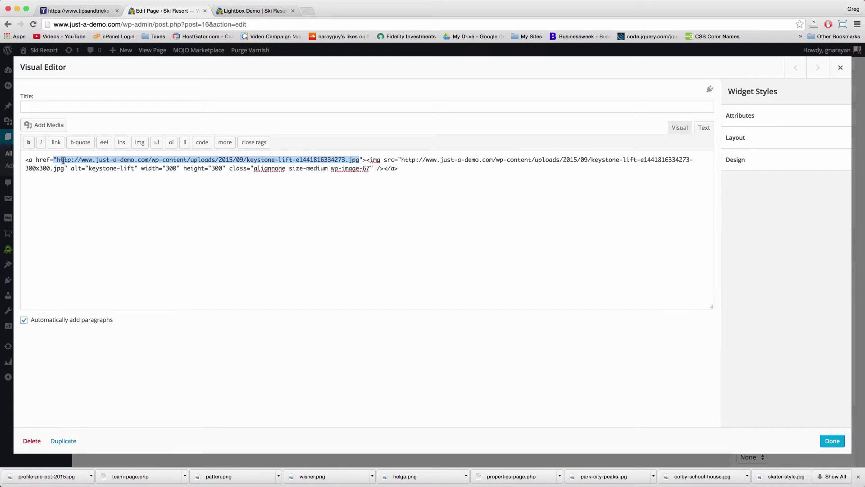
{"action": "left_click", "coordinate": [63, 160]}
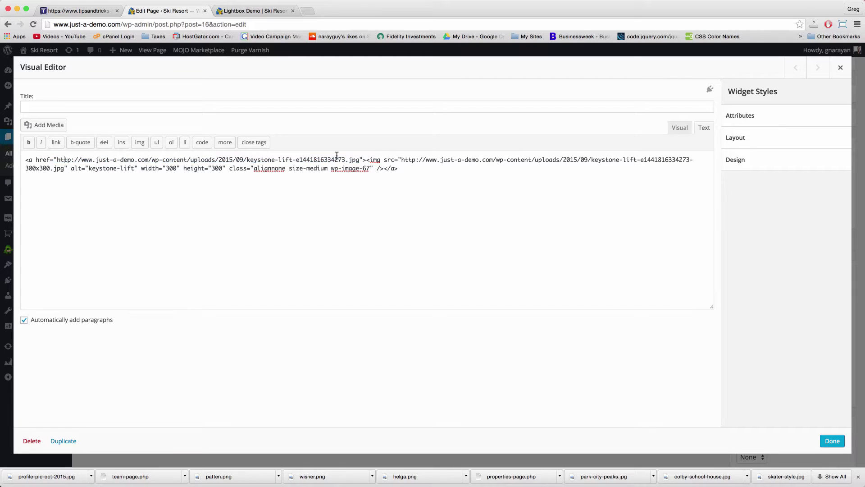
{"action": "left_click", "coordinate": [362, 160]}
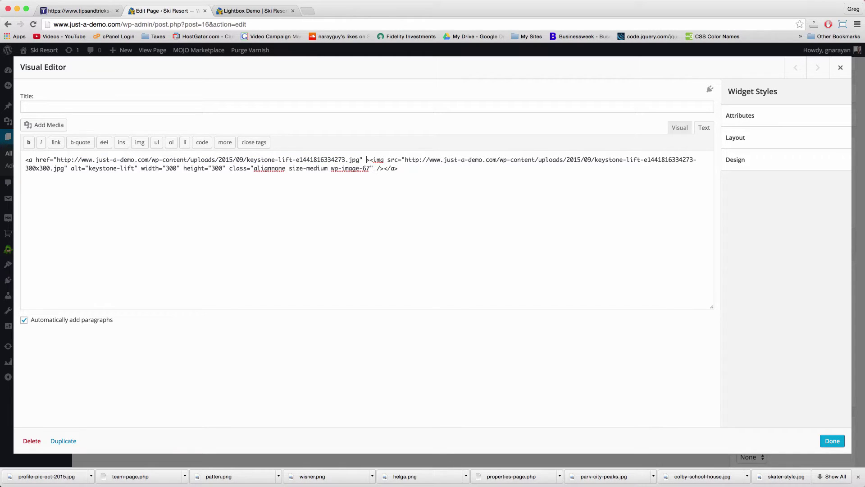
{"action": "type", "text": "rel"}
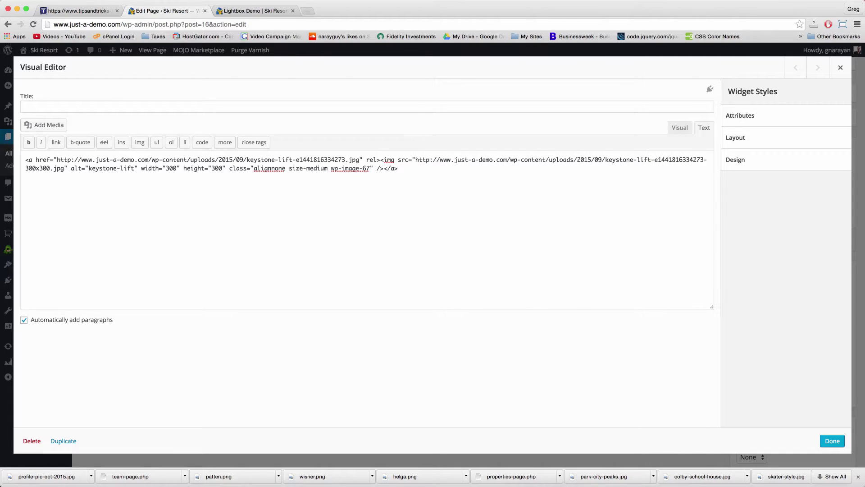
{"action": "type", "text": "=\""}
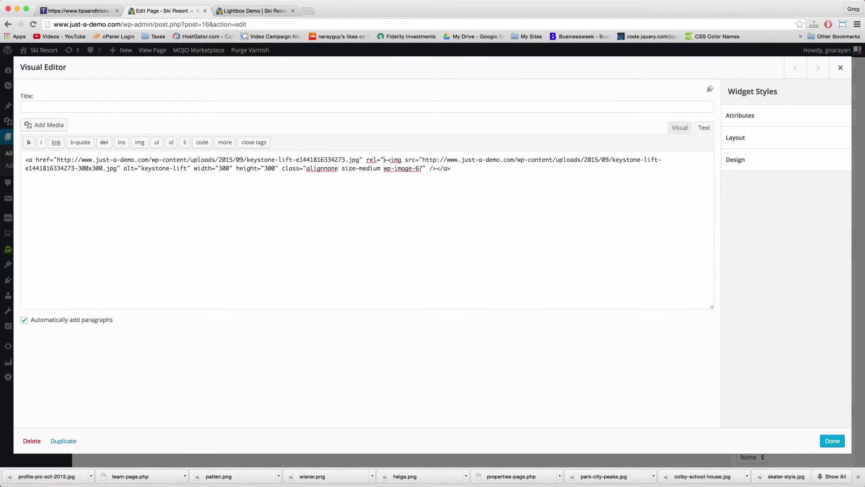
{"action": "type", "text": "wp-"}
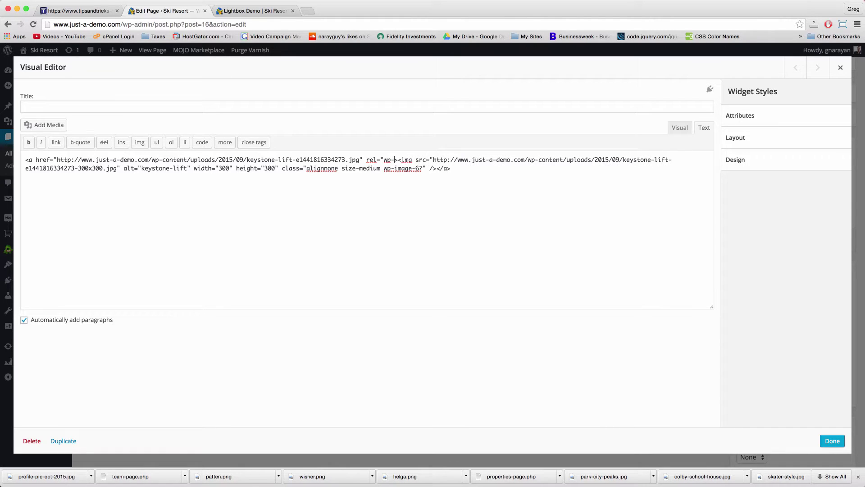
{"action": "type", "text": "video-l"}
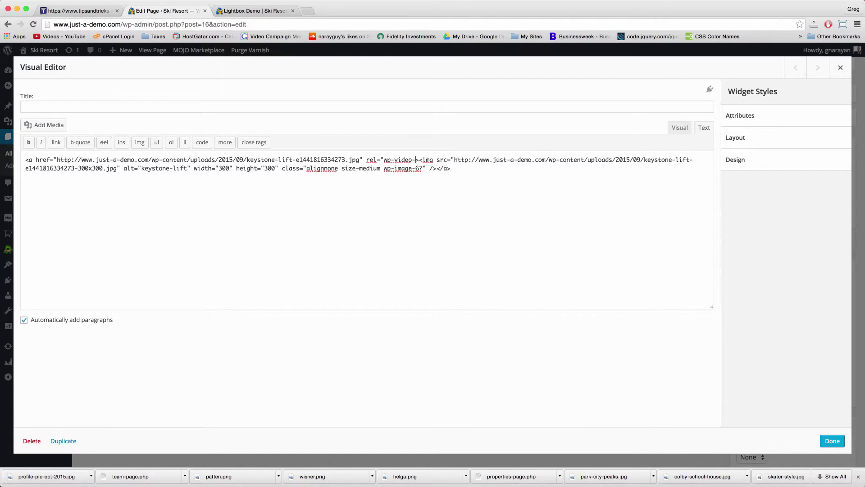
{"action": "type", "text": "ightbox"}
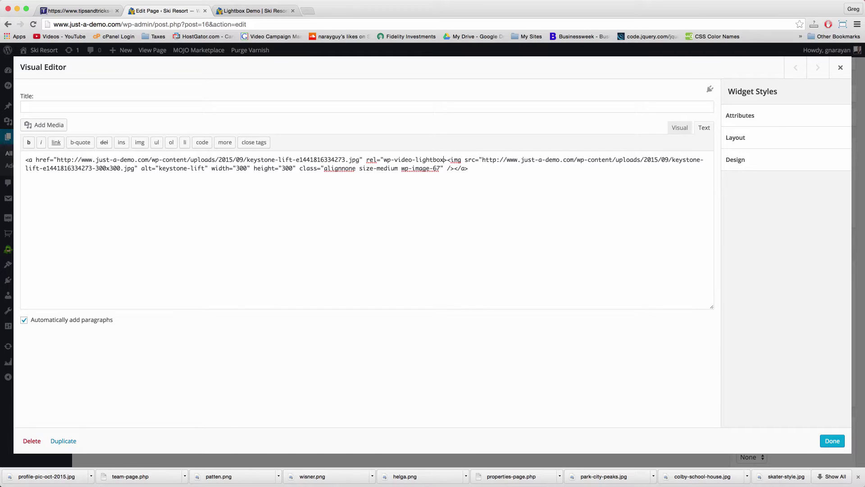
{"action": "type", "text": "\""}
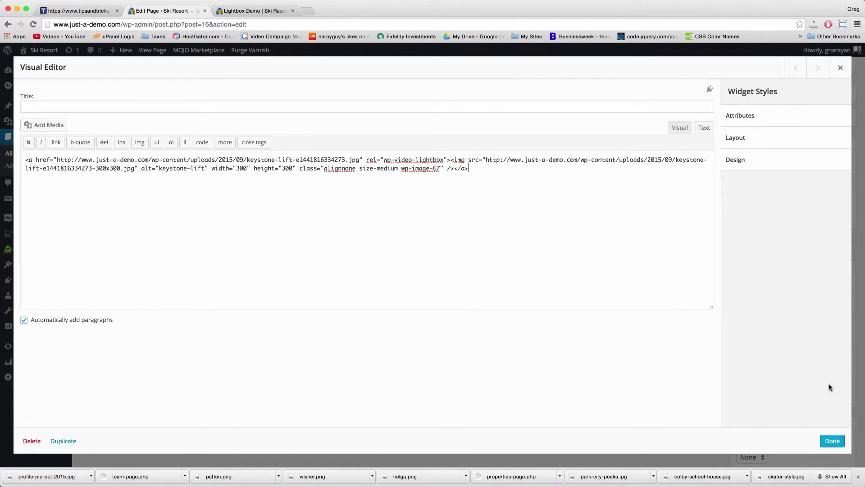
Update the page, reload the live page, and confirm the chairlift photo opens in a lightbox.
{"action": "left_click", "coordinate": [837, 446]}
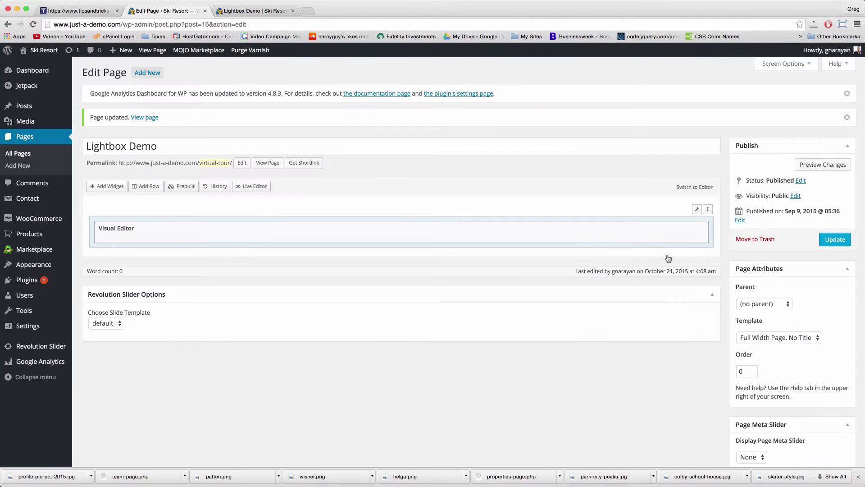
{"action": "left_click", "coordinate": [829, 240]}
{"action": "left_click", "coordinate": [266, 10]}
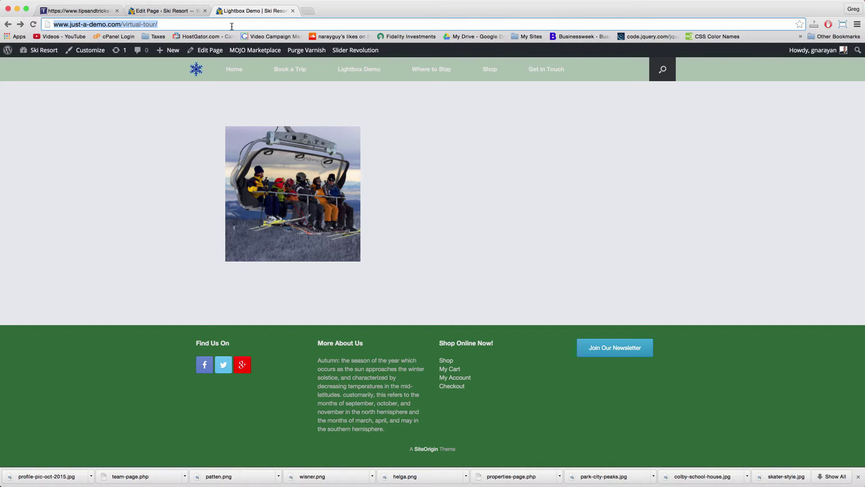
{"action": "key", "text": "Return"}
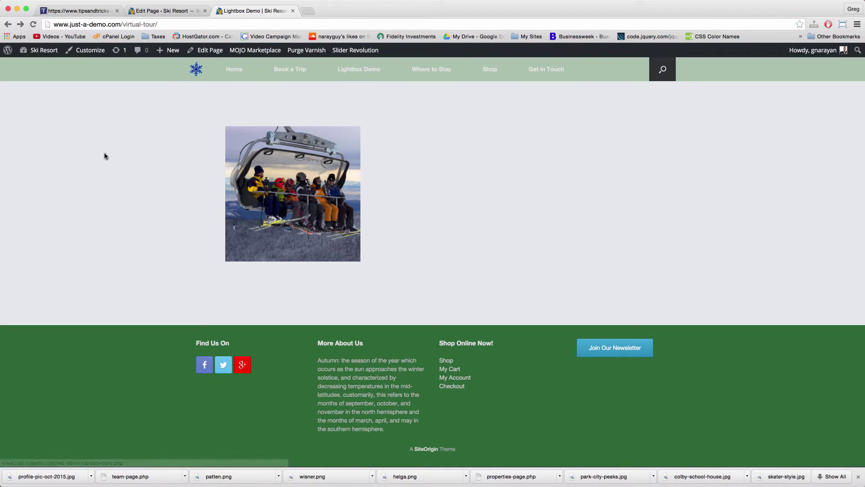
{"action": "left_click", "coordinate": [271, 208]}
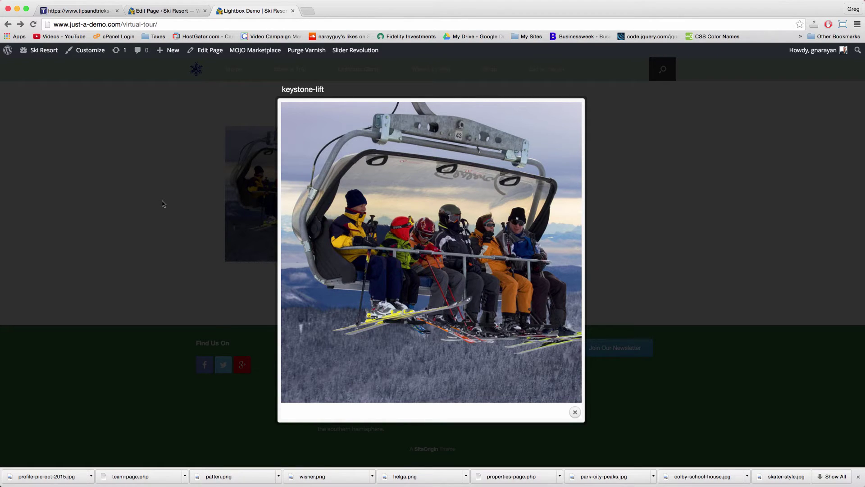
{"action": "left_click", "coordinate": [154, 135]}
Open the Visual Editor widget and highlight the link's rel="wp-video-lightbox" attribute.
{"action": "left_click", "coordinate": [173, 10]}
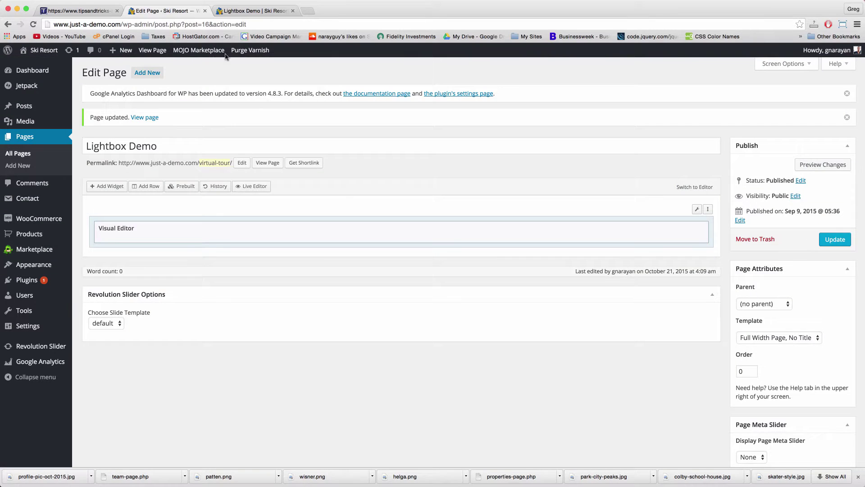
{"action": "left_click", "coordinate": [322, 228]}
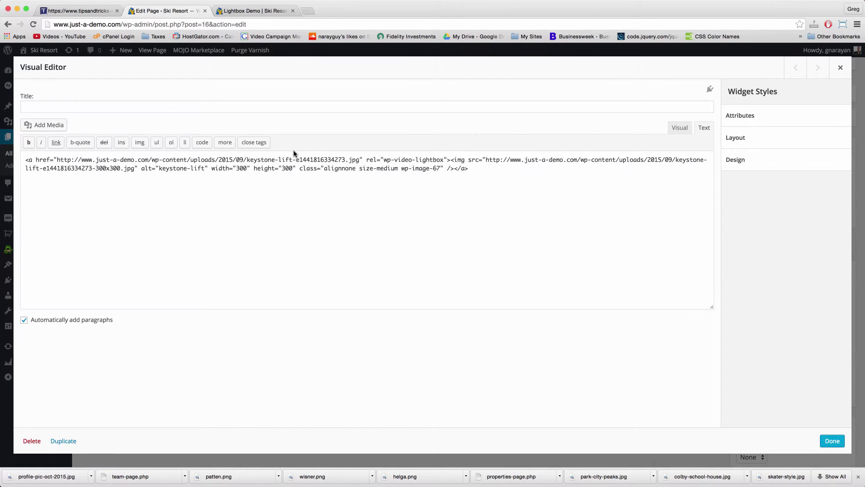
{"action": "left_click_drag", "start_coordinate": [366, 159], "coordinate": [449, 159]}
{"action": "left_click", "coordinate": [447, 159]}
{"action": "left_click_drag", "start_coordinate": [447, 160], "coordinate": [365, 159]}
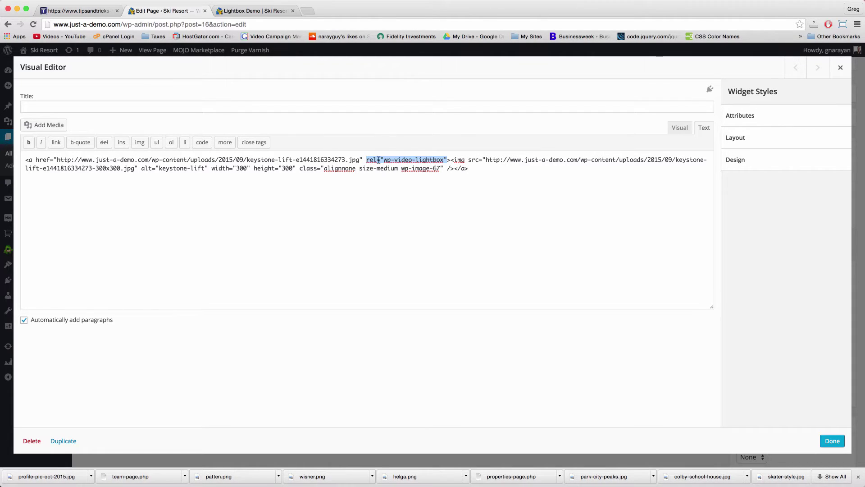
{"action": "left_click", "coordinate": [471, 160]}
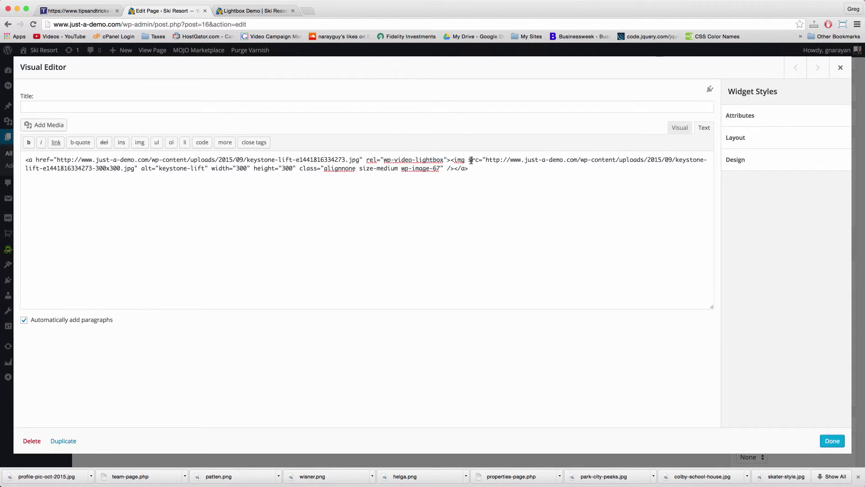
{"action": "left_click_drag", "start_coordinate": [447, 160], "coordinate": [367, 161]}
{"action": "left_click", "coordinate": [440, 160]}
{"action": "left_click_drag", "start_coordinate": [446, 160], "coordinate": [367, 159]}
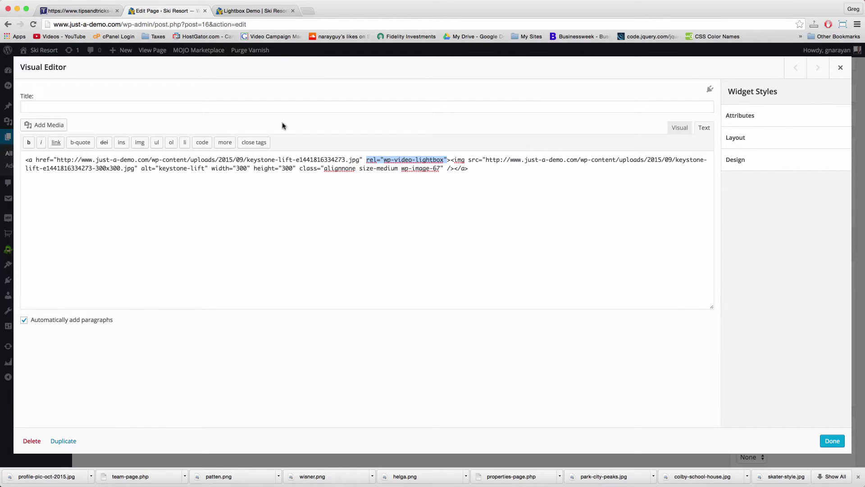
Check the chairlift image's lightbox on the live page, then go back to the editor.
{"action": "left_click", "coordinate": [259, 11]}
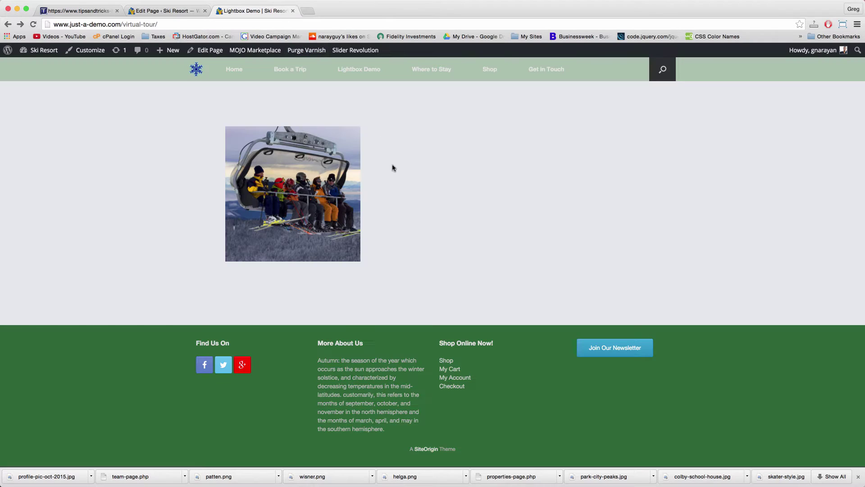
{"action": "left_click", "coordinate": [302, 218]}
{"action": "left_click", "coordinate": [75, 243]}
{"action": "left_click", "coordinate": [313, 168]}
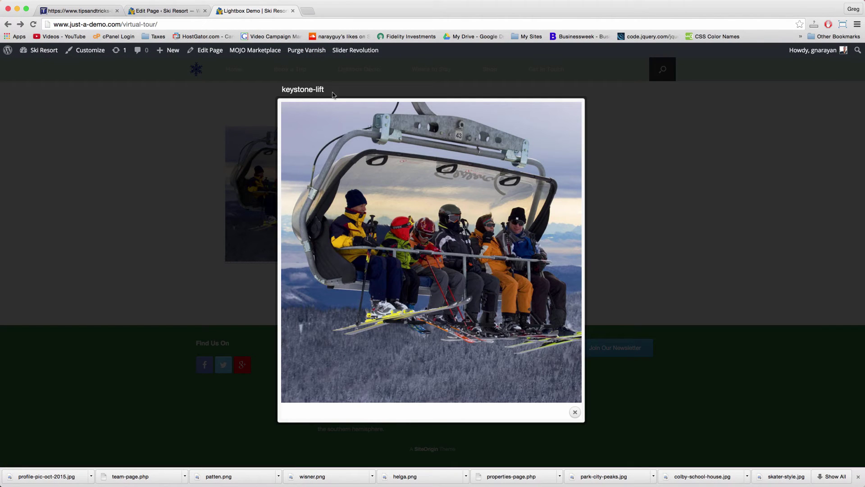
{"action": "left_click", "coordinate": [183, 136]}
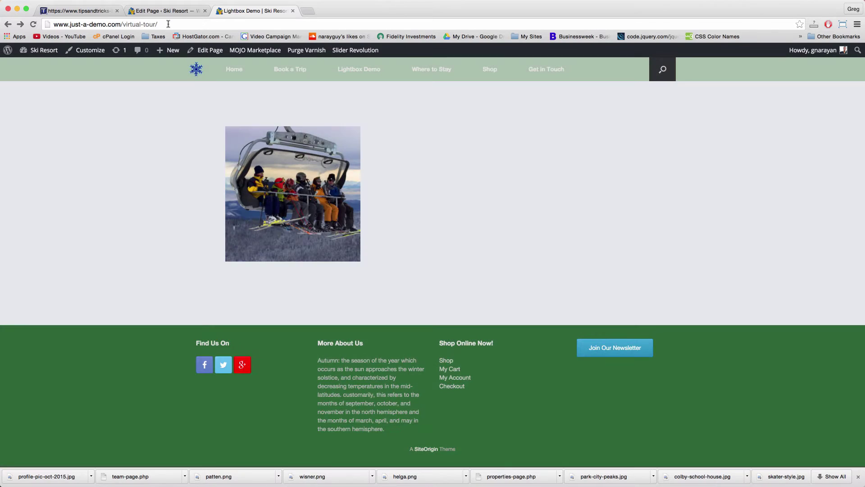
{"action": "left_click", "coordinate": [168, 12]}
Replace the image's alt="keystone-lift" value with "Chair Lift Photo".
{"action": "left_click", "coordinate": [300, 168]}
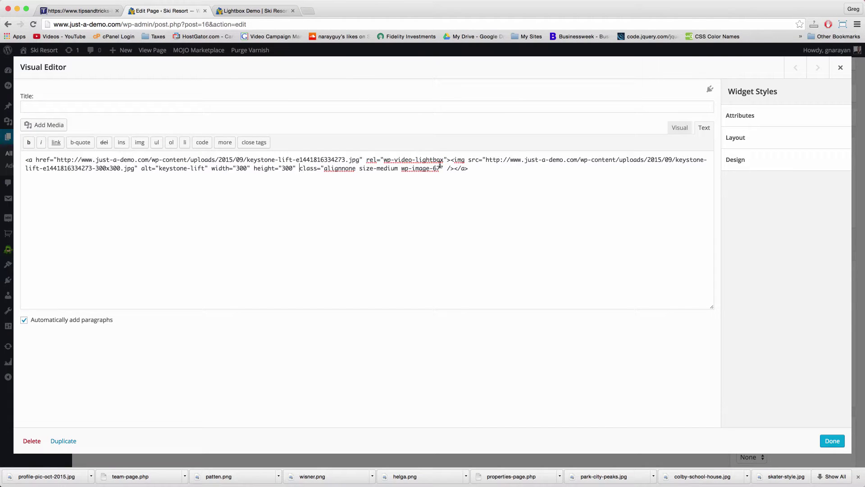
{"action": "left_click_drag", "start_coordinate": [141, 168], "coordinate": [207, 168]}
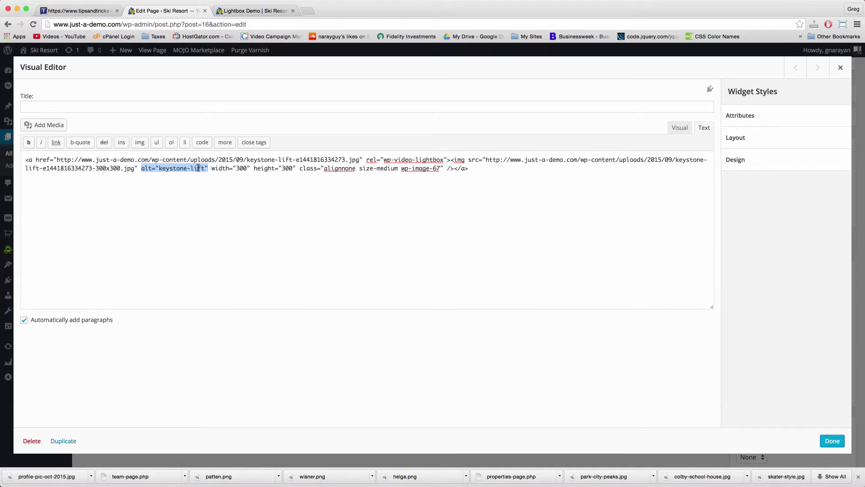
{"action": "double_click", "coordinate": [198, 168]}
{"action": "key", "text": "BackSpace"}
{"action": "key", "text": "BackSpace"}
{"action": "key", "text": "BackSpace"}
{"action": "key", "text": "BackSpace"}
{"action": "key", "text": "BackSpace"}
{"action": "key", "text": "BackSpace"}
{"action": "key", "text": "BackSpace"}
{"action": "key", "text": "BackSpace"}
{"action": "key", "text": "BackSpace"}
{"action": "key", "text": "BackSpace"}
{"action": "type", "text": "Chair Lift "}
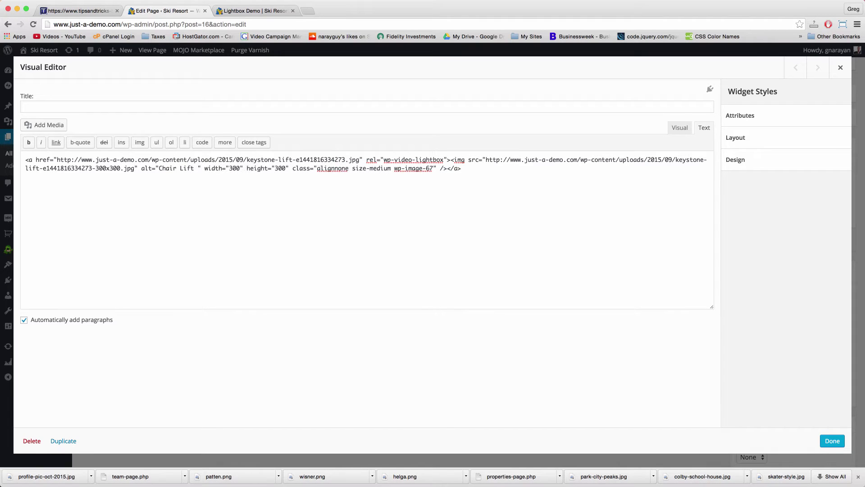
{"action": "type", "text": "Photo"}
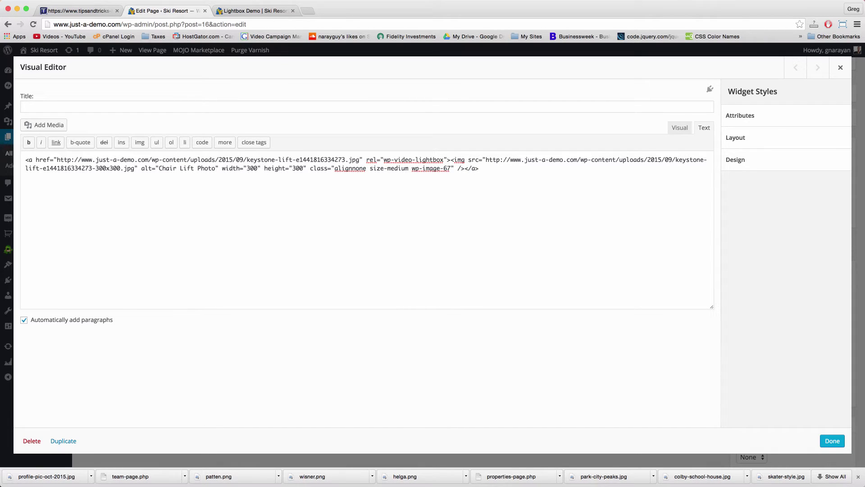
Update the page and confirm the live chairlift lightbox is captioned "Chair Lift Photo".
{"action": "left_click", "coordinate": [832, 441]}
{"action": "left_click", "coordinate": [834, 239]}
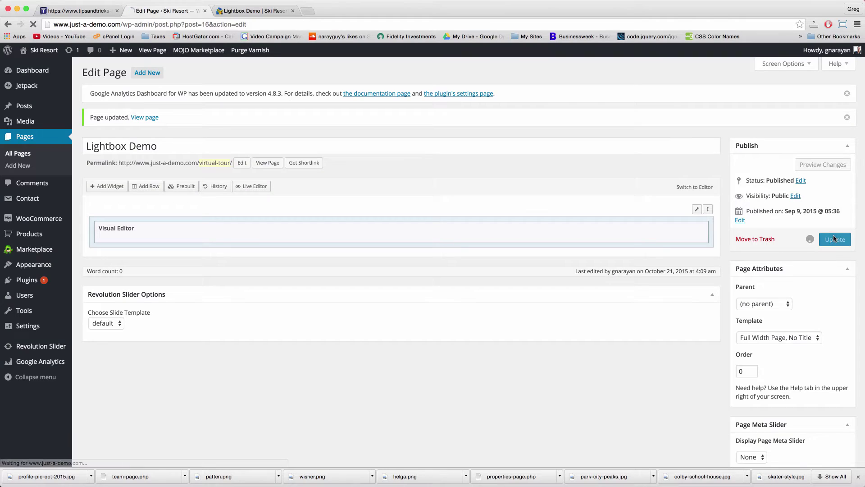
{"action": "left_click", "coordinate": [251, 10]}
{"action": "left_click", "coordinate": [251, 25]}
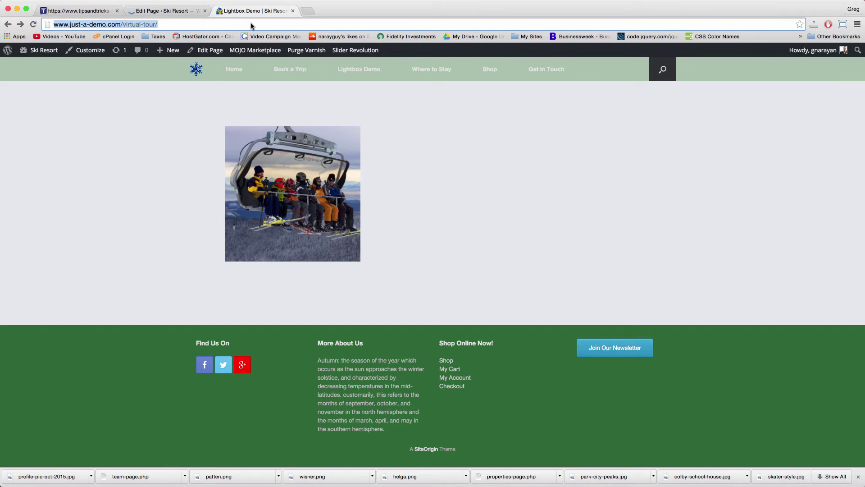
{"action": "key", "text": "Return"}
{"action": "left_click", "coordinate": [269, 186]}
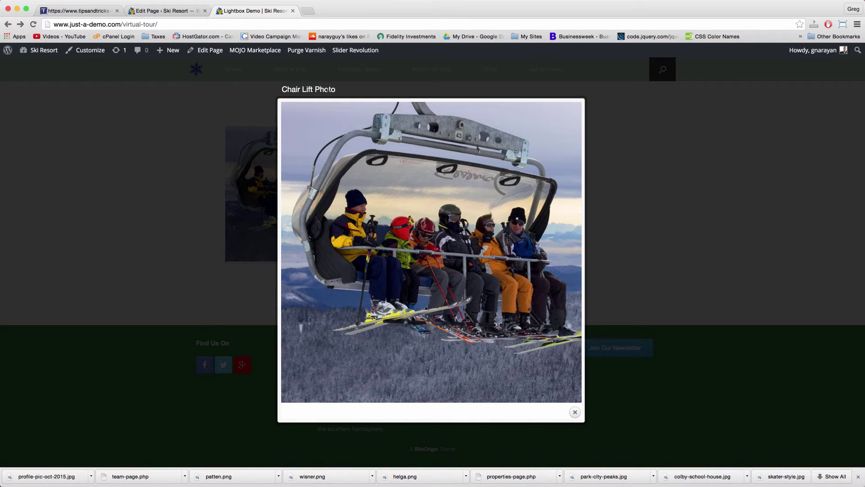
{"action": "key", "text": "super+alt+Left"}
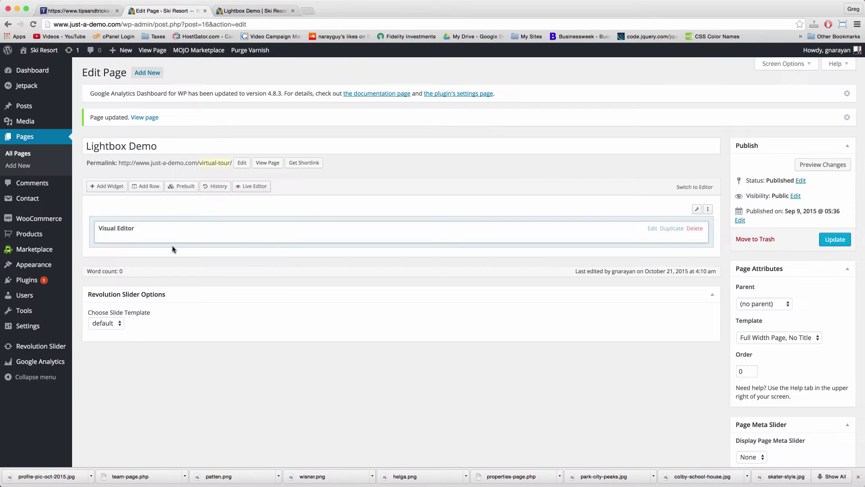
Open the widget and add a 'Click here.' line above the image code.
{"action": "left_click", "coordinate": [283, 228]}
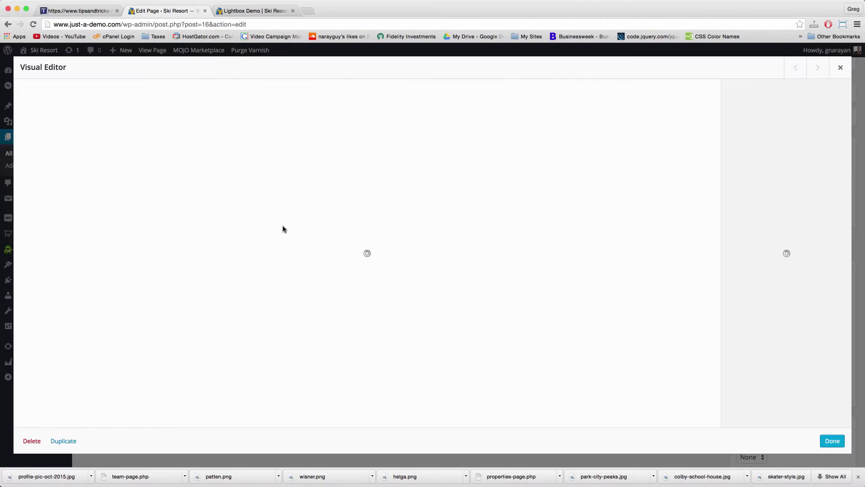
{"action": "left_click", "coordinate": [26, 161]}
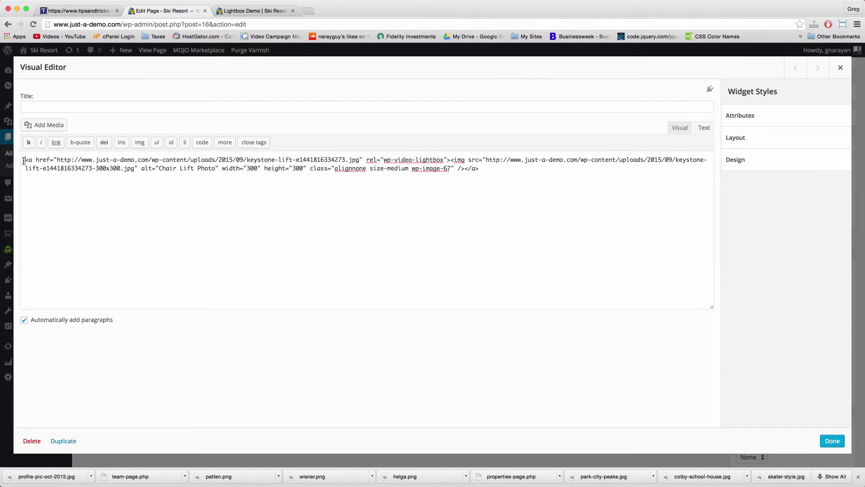
{"action": "key", "text": "Return"}
{"action": "key", "text": "Return"}
{"action": "key", "text": "Return"}
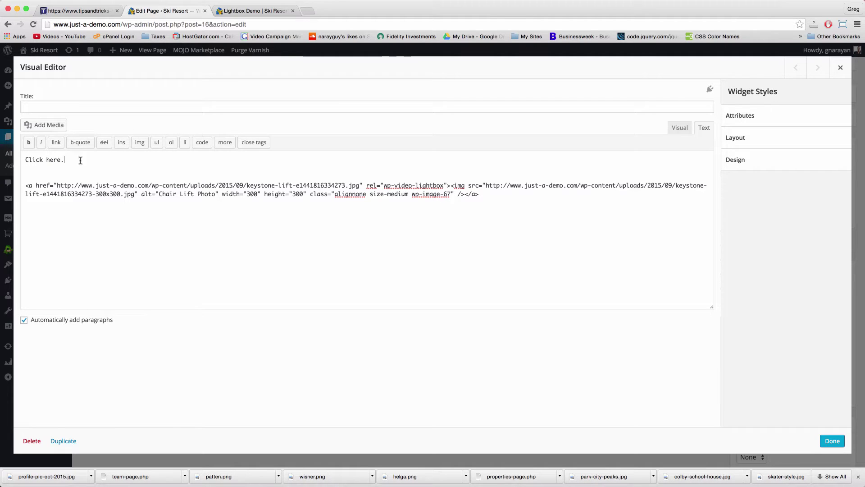
Link 'Click here.' to the pasted full-size keystone-lift JPG address.
{"action": "left_click_drag", "start_coordinate": [84, 158], "coordinate": [25, 159]}
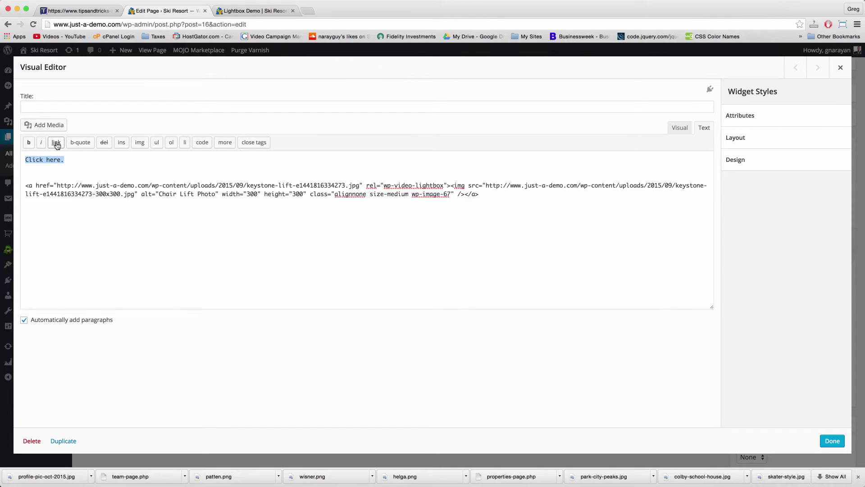
{"action": "left_click", "coordinate": [56, 143]}
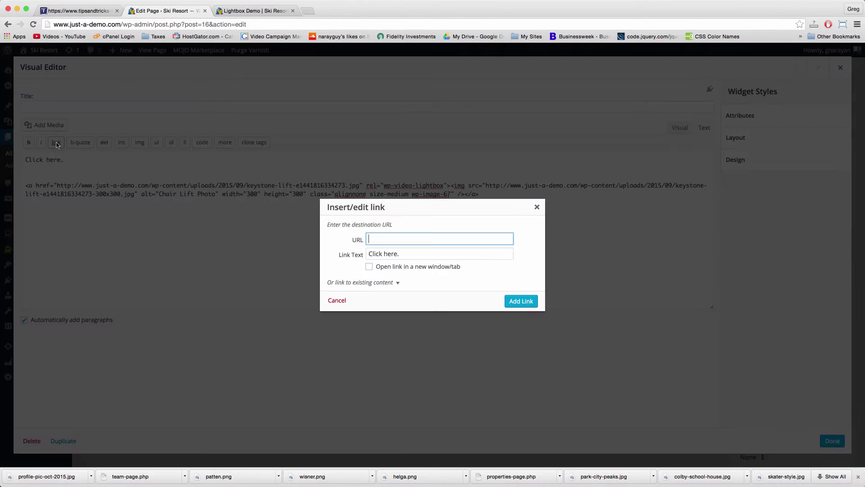
{"action": "right_click", "coordinate": [390, 240]}
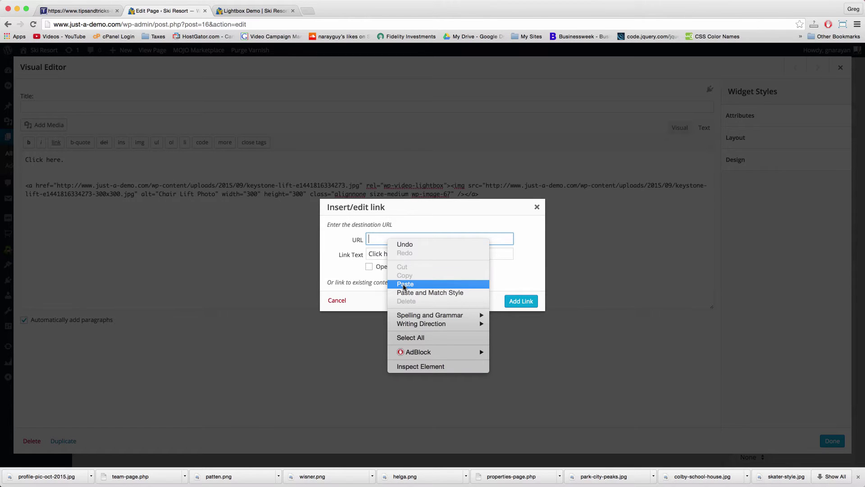
{"action": "left_click", "coordinate": [404, 285]}
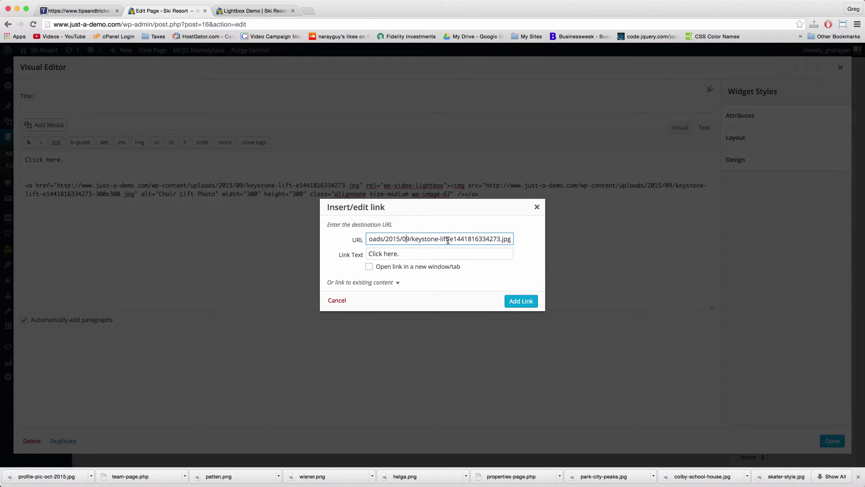
{"action": "left_click_drag", "start_coordinate": [454, 239], "coordinate": [594, 239]}
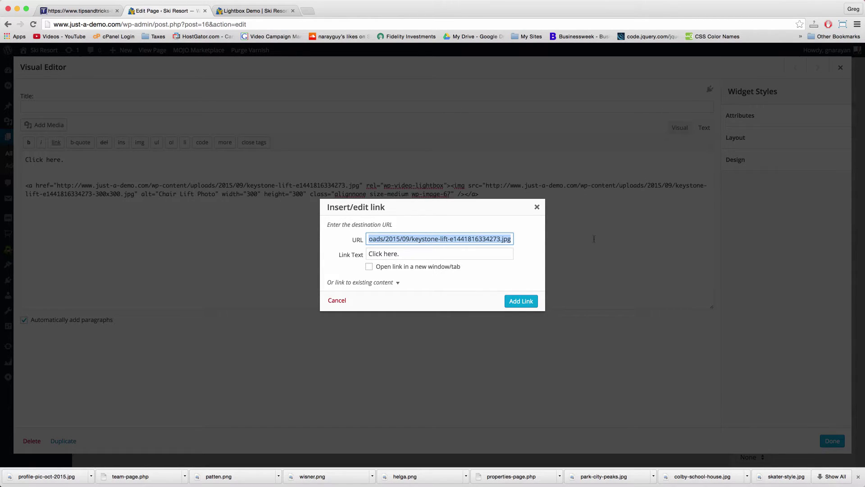
{"action": "double_click", "coordinate": [506, 238]}
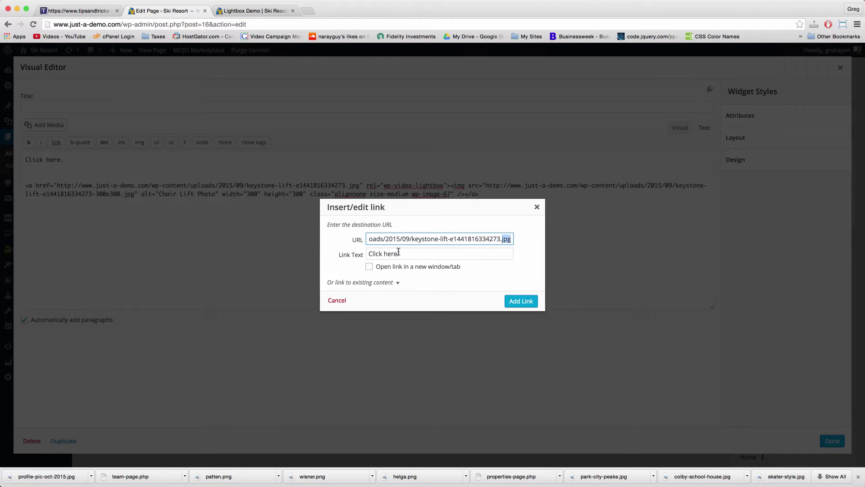
{"action": "left_click", "coordinate": [421, 253]}
{"action": "left_click", "coordinate": [513, 301]}
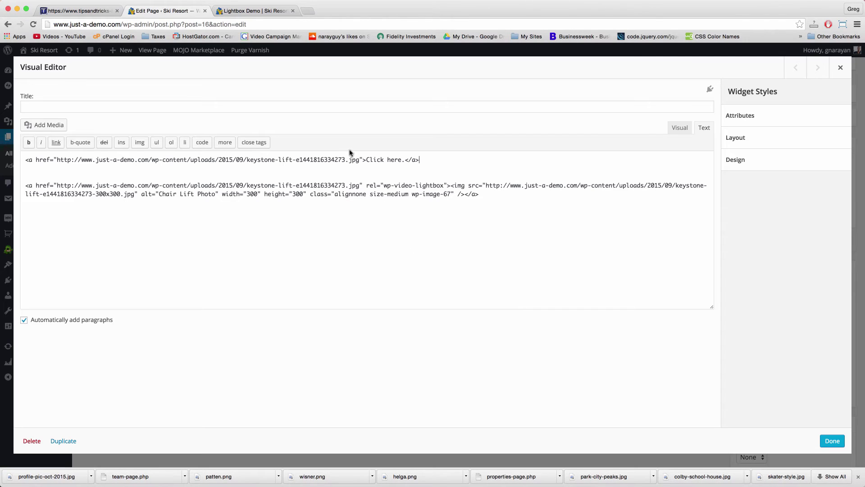
Add rel="wp-video-light" to the Click here. link and update the page.
{"action": "left_click", "coordinate": [364, 159]}
{"action": "type", "text": "rel=\"wp-vuide"}
{"action": "key", "text": "BackSpace"}
{"action": "key", "text": "BackSpace"}
{"action": "key", "text": "BackSpace"}
{"action": "key", "text": "BackSpace"}
{"action": "type", "text": "ideo-light\""}
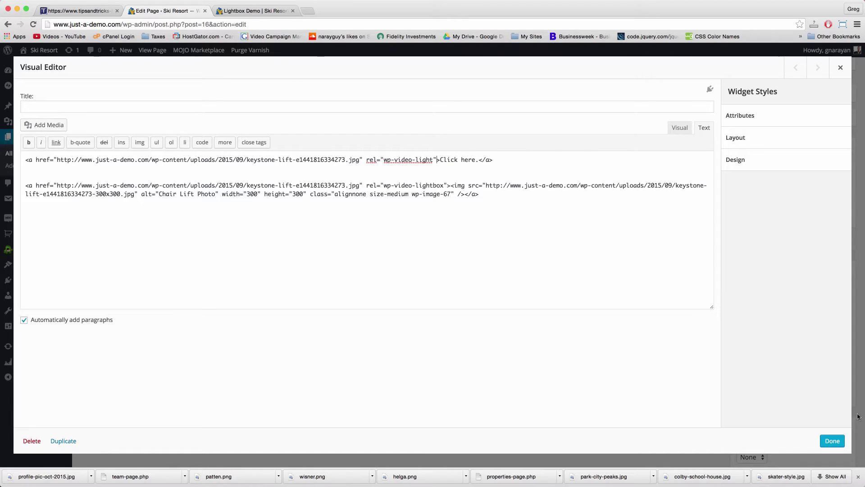
{"action": "left_click", "coordinate": [831, 441]}
{"action": "left_click", "coordinate": [835, 239]}
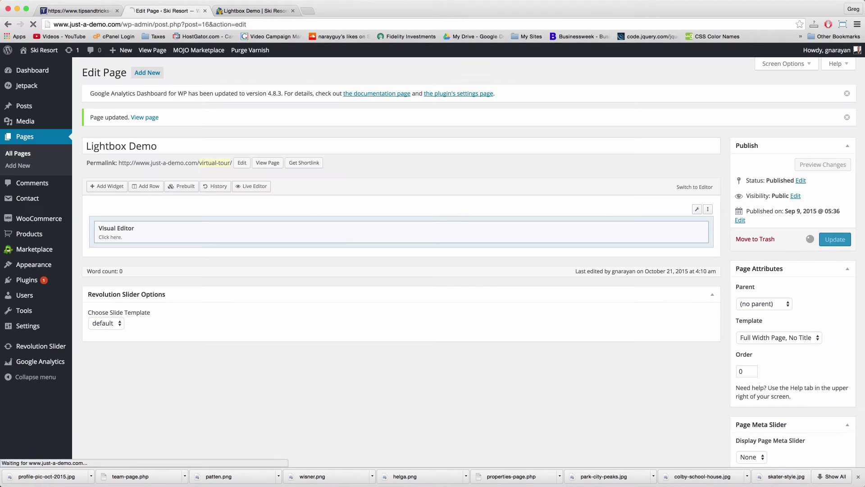
Reload the live Lightbox Demo page and test the Click here. link, which opens the plain ski-lift photo.
{"action": "left_click", "coordinate": [251, 10]}
{"action": "left_click", "coordinate": [253, 24]}
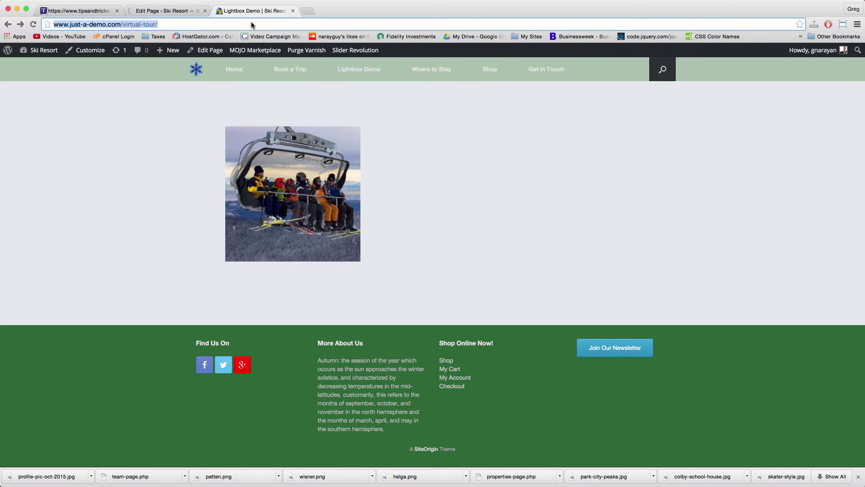
{"action": "key", "text": "Return"}
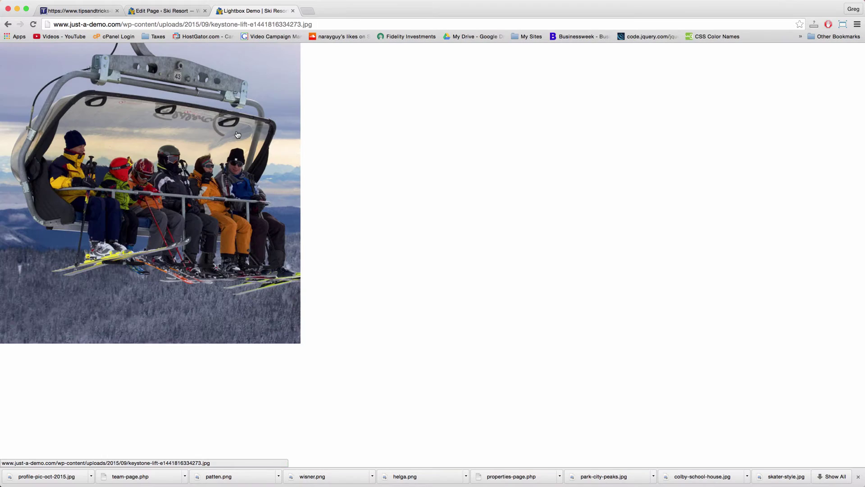
{"action": "left_click", "coordinate": [236, 131]}
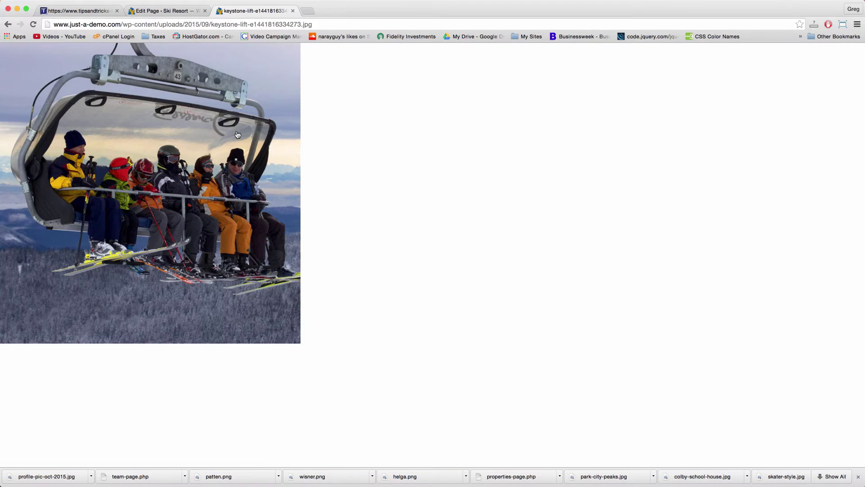
Go back from the bare image and return to editing the Lightbox Demo page.
{"action": "key", "text": "super+Left"}
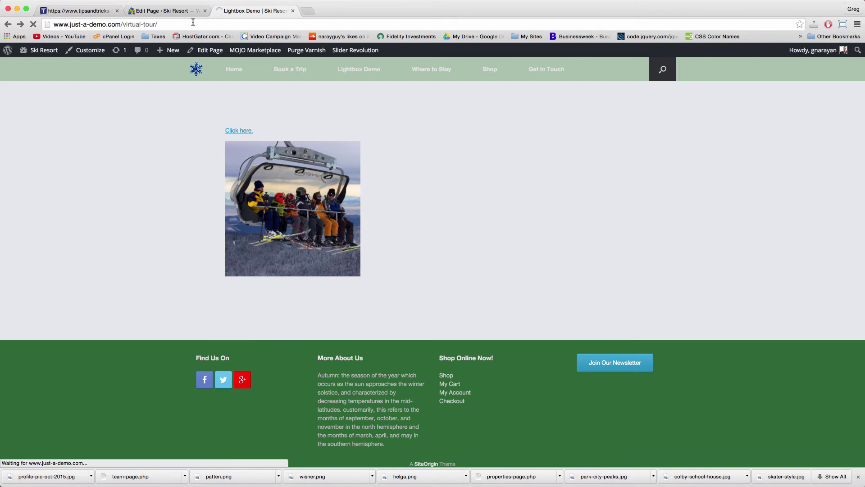
{"action": "left_click", "coordinate": [236, 131]}
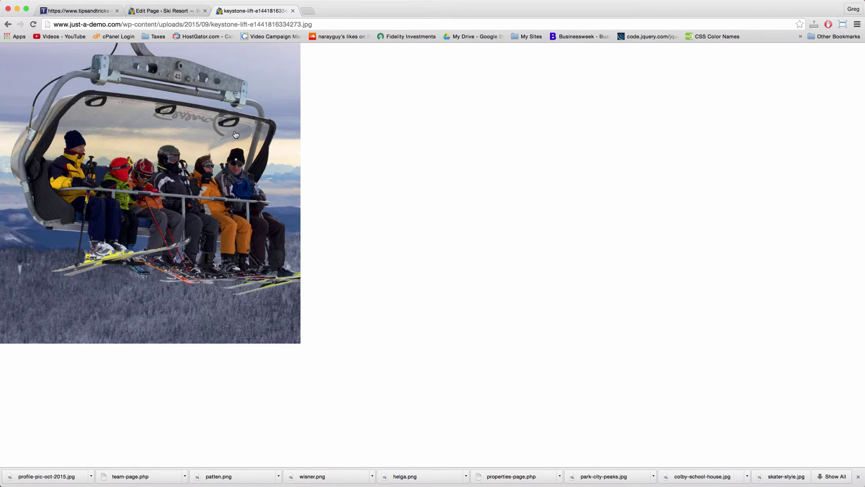
{"action": "left_click", "coordinate": [8, 24]}
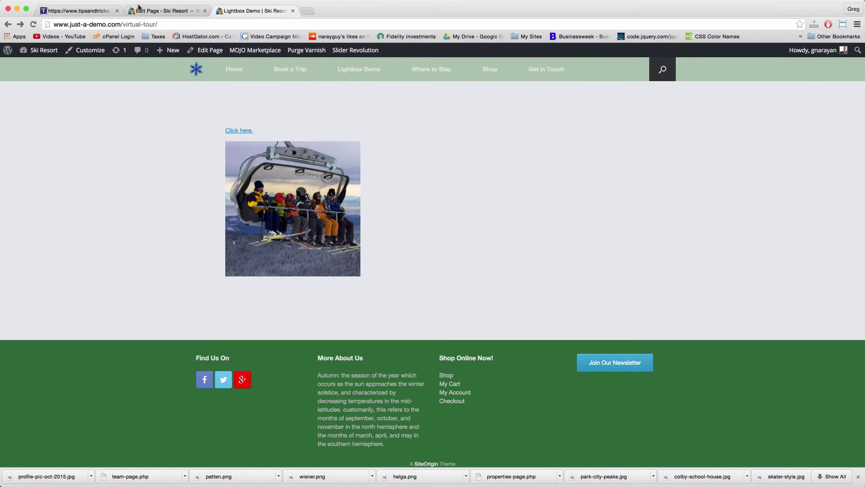
{"action": "left_click", "coordinate": [158, 12]}
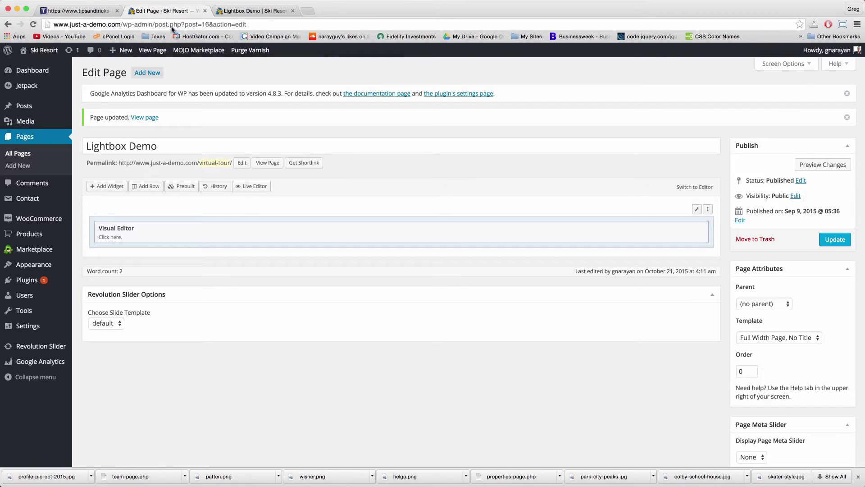
Complete the first link's rel value as wp-video-lightbox in the Visual Editor widget and update the page.
{"action": "left_click", "coordinate": [241, 230]}
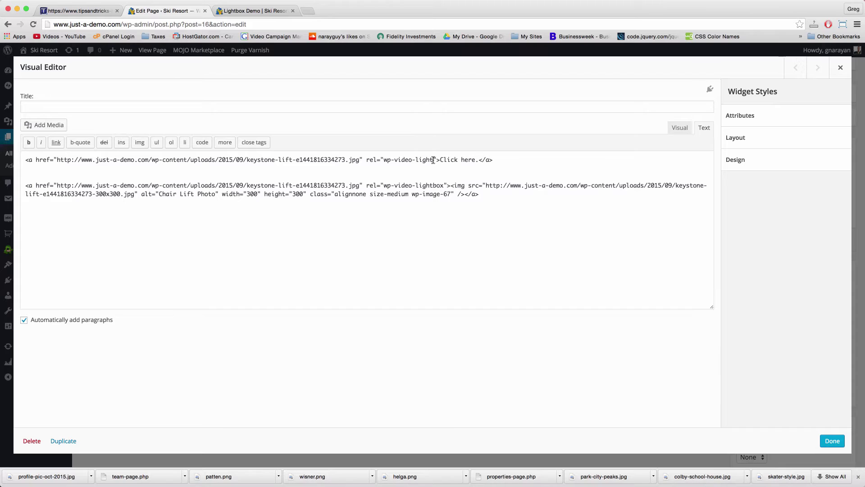
{"action": "left_click", "coordinate": [433, 160]}
{"action": "type", "text": "box"}
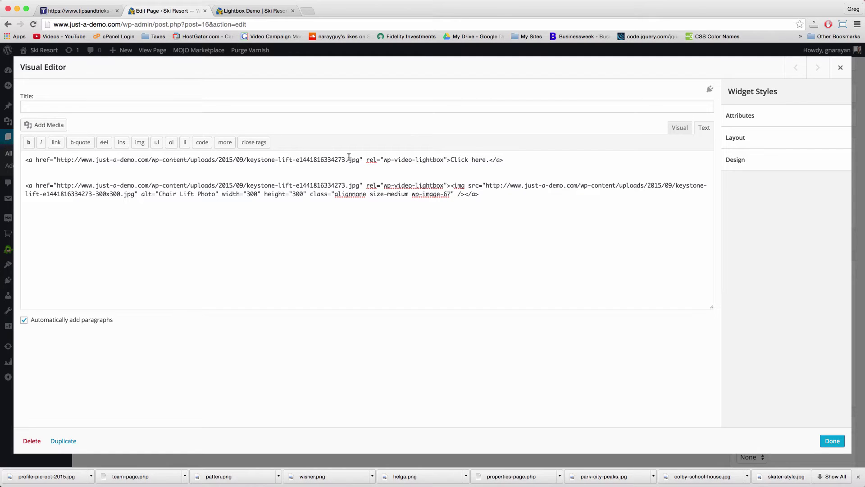
{"action": "left_click_drag", "start_coordinate": [366, 159], "coordinate": [451, 158]}
{"action": "left_click", "coordinate": [512, 158]}
{"action": "left_click", "coordinate": [829, 441]}
{"action": "left_click", "coordinate": [834, 240]}
Reload the live page, confirm Click here. opens the ski-lift photo in a lightbox, then return to the editor.
{"action": "left_click", "coordinate": [265, 10]}
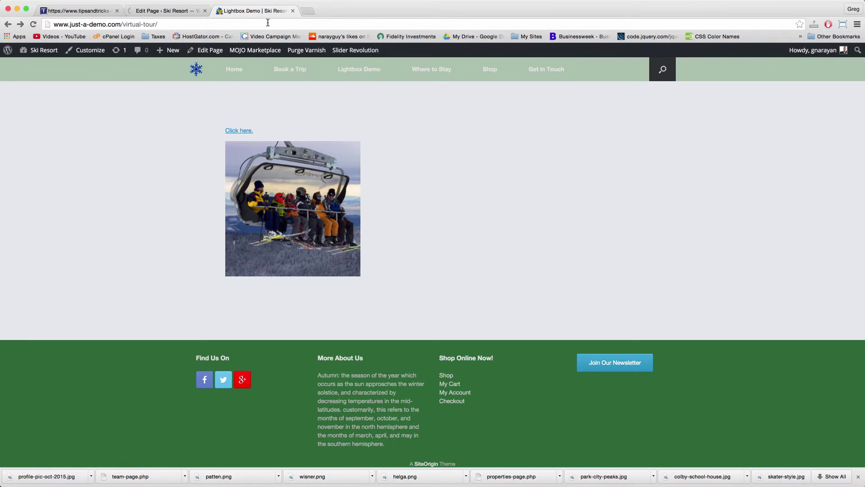
{"action": "left_click", "coordinate": [267, 24]}
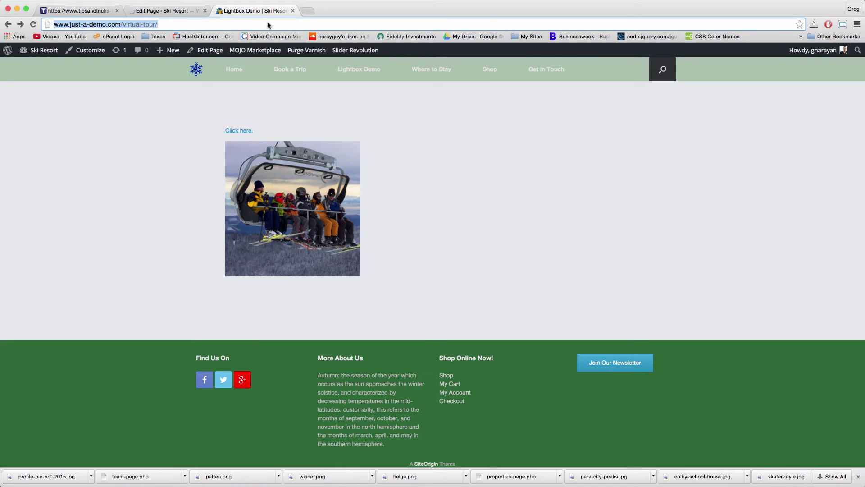
{"action": "key", "text": "Return"}
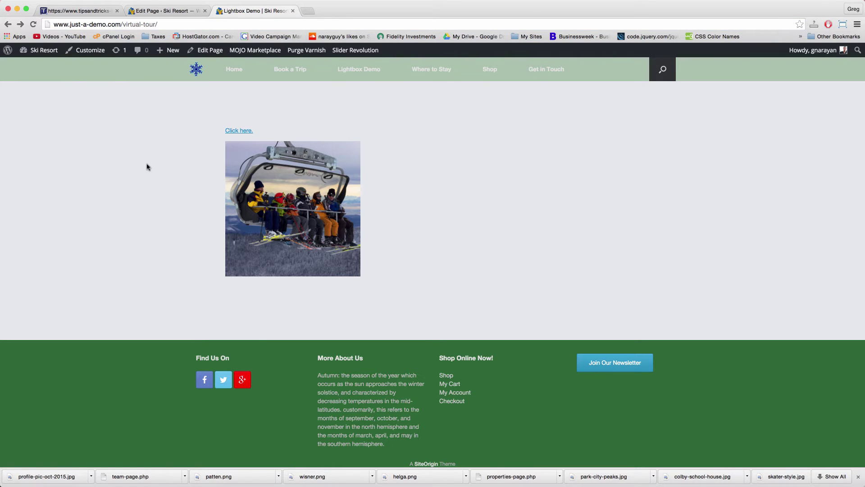
{"action": "left_click", "coordinate": [243, 131]}
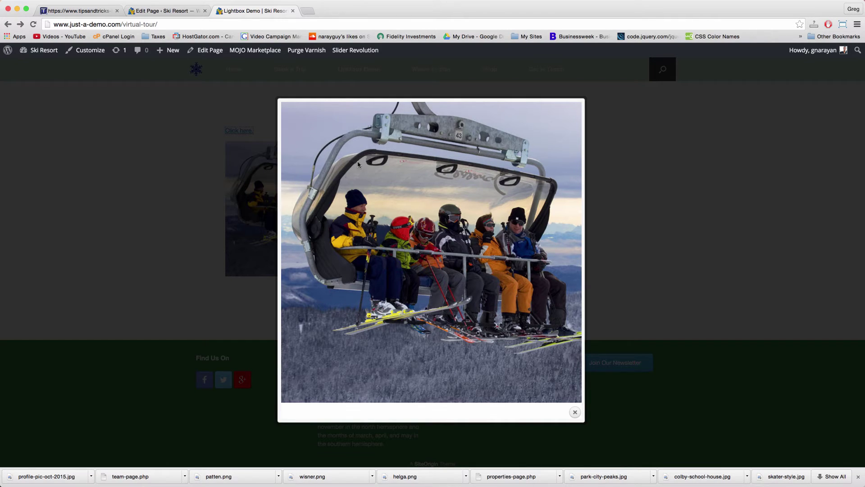
{"action": "left_click", "coordinate": [111, 141]}
{"action": "left_click", "coordinate": [170, 8]}
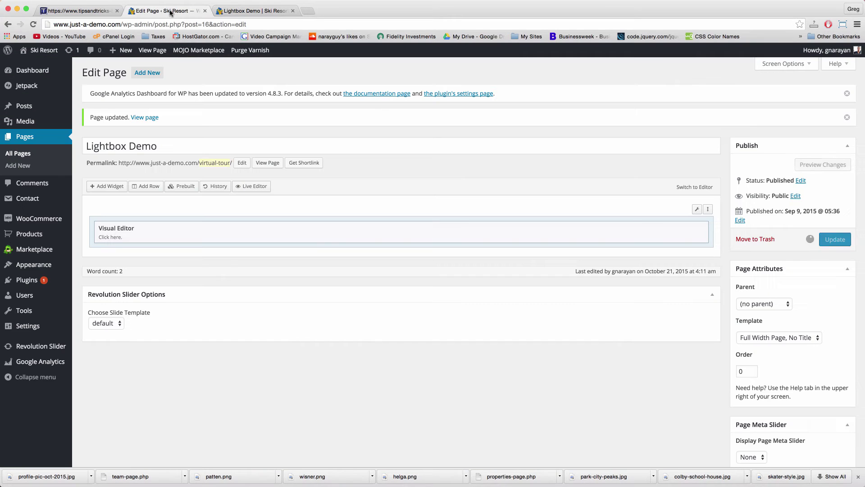
Add the line 'Watch our business video here.' after the Click here. link in the widget text.
{"action": "left_click", "coordinate": [211, 231]}
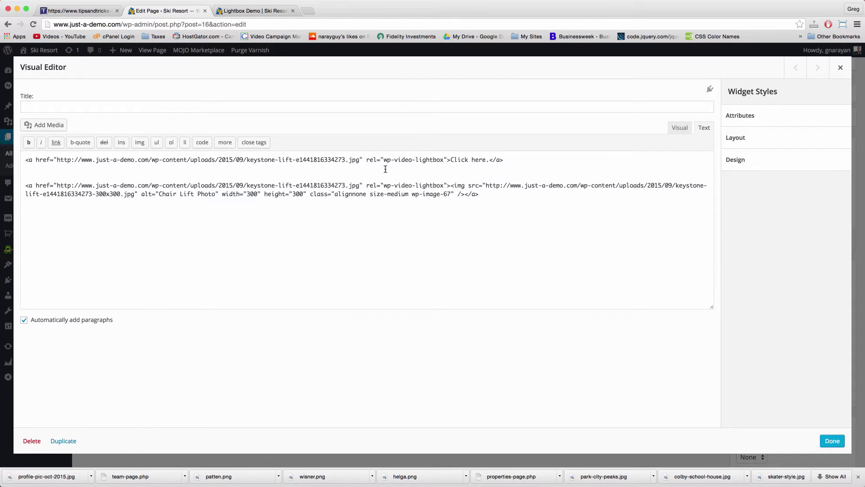
{"action": "left_click", "coordinate": [518, 162]}
{"action": "key", "text": "Return"}
{"action": "key", "text": "Return"}
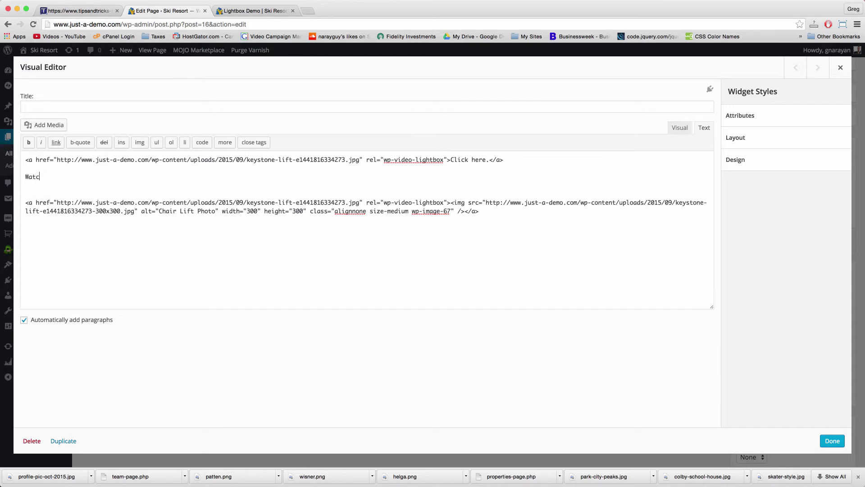
{"action": "type", "text": "Watch our business video here."}
{"action": "left_click", "coordinate": [192, 193]}
{"action": "key", "text": "BackSpace"}
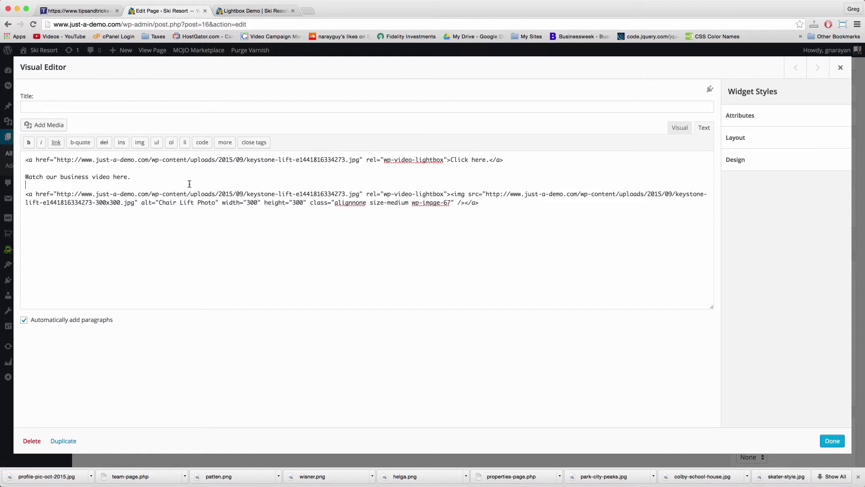
Copy the web address of the YouTube video 'Affiliate Marketing Intermediate Guide - 2015'.
{"action": "left_click", "coordinate": [306, 10]}
{"action": "left_click", "coordinate": [71, 36]}
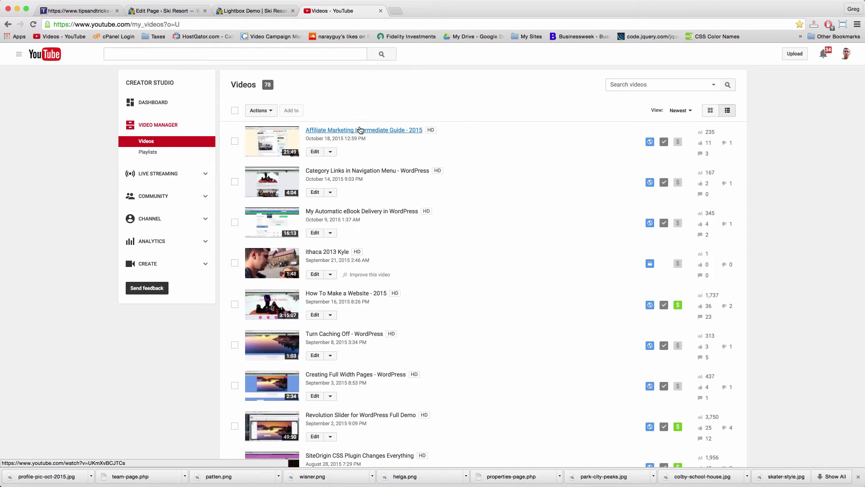
{"action": "left_click", "coordinate": [360, 130]}
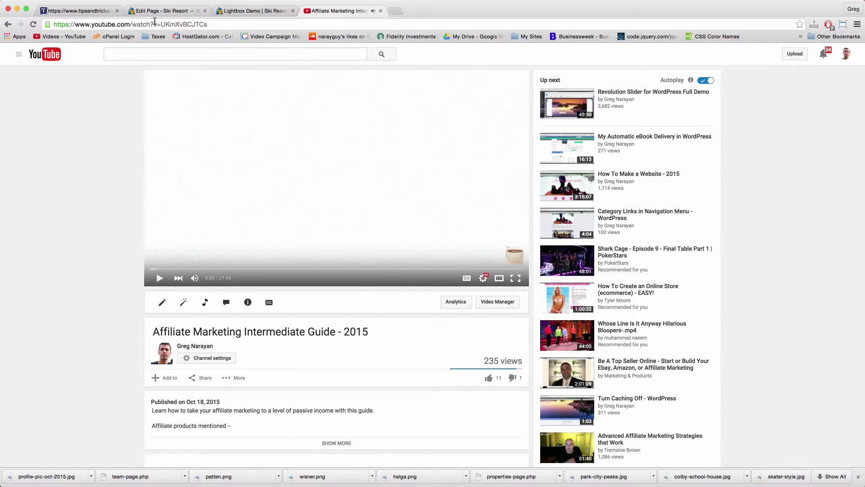
{"action": "left_click", "coordinate": [156, 25]}
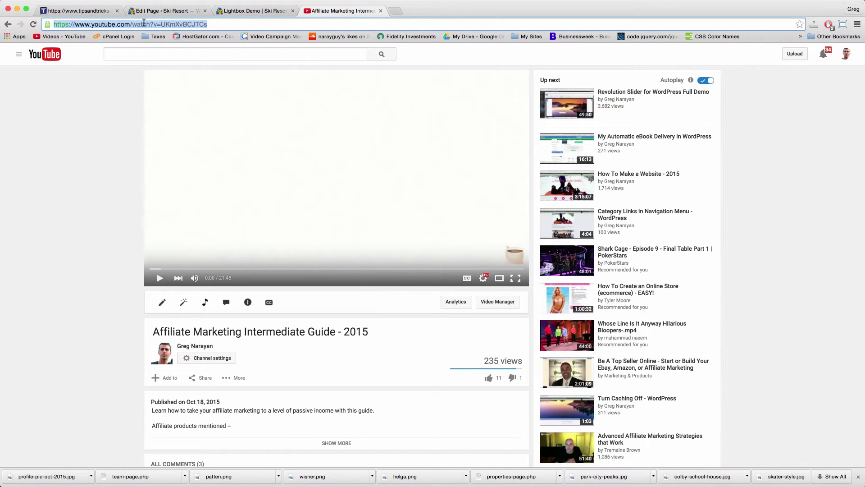
{"action": "right_click", "coordinate": [152, 28]}
{"action": "left_click", "coordinate": [160, 35]}
{"action": "left_click", "coordinate": [166, 11]}
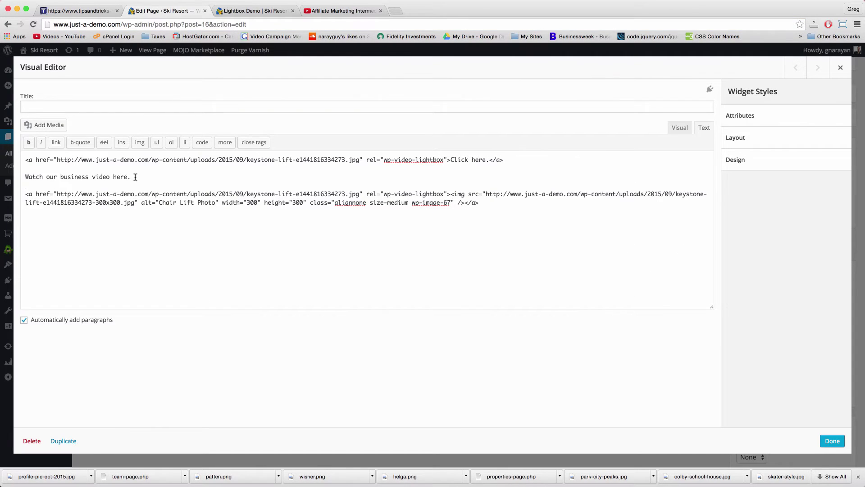
Link the sentence 'Watch our business video here.' to the copied YouTube video address.
{"action": "left_click_drag", "start_coordinate": [135, 178], "coordinate": [21, 180]}
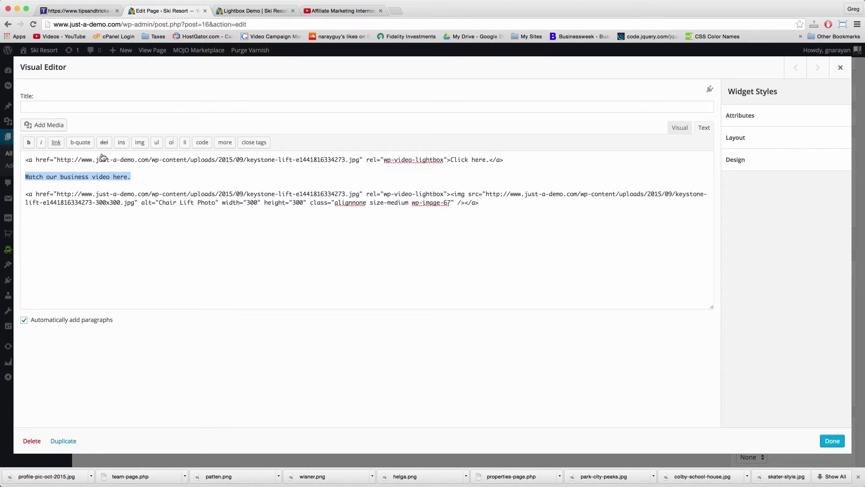
{"action": "left_click", "coordinate": [55, 143]}
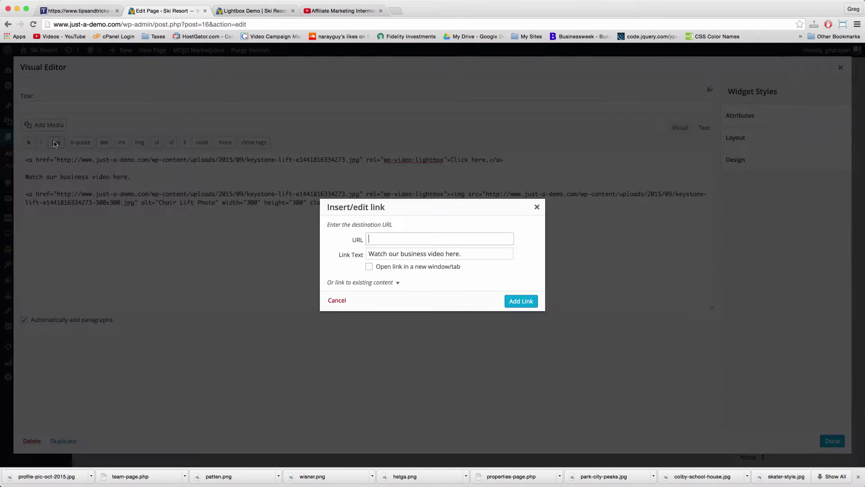
{"action": "right_click", "coordinate": [398, 240]}
{"action": "left_click", "coordinate": [424, 282]}
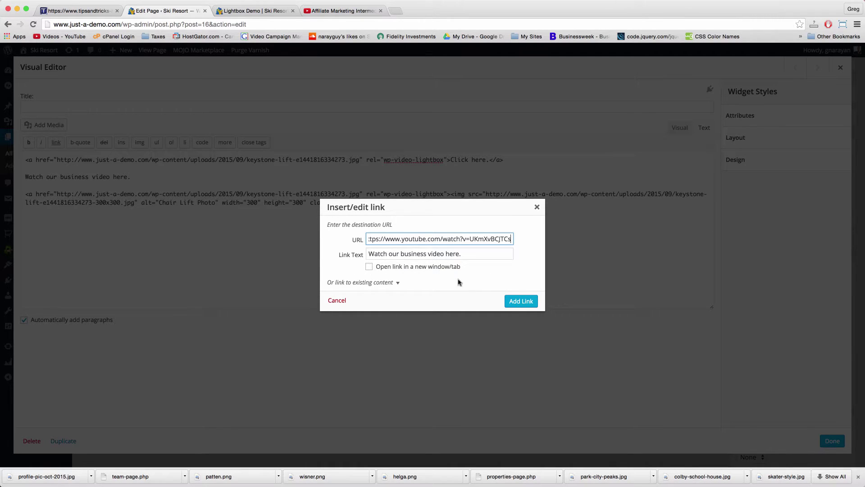
{"action": "left_click", "coordinate": [526, 301]}
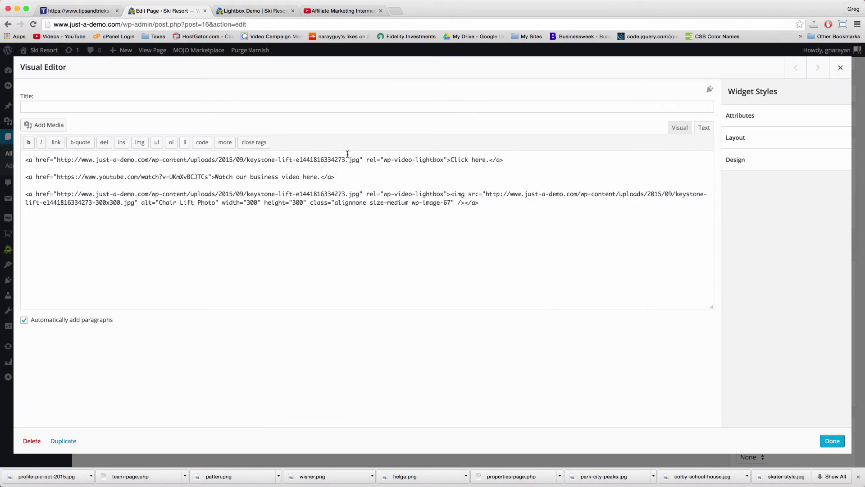
Copy rel="wp-video-lightbox" from the first link into the new video link and close the widget editor.
{"action": "left_click_drag", "start_coordinate": [367, 159], "coordinate": [447, 161]}
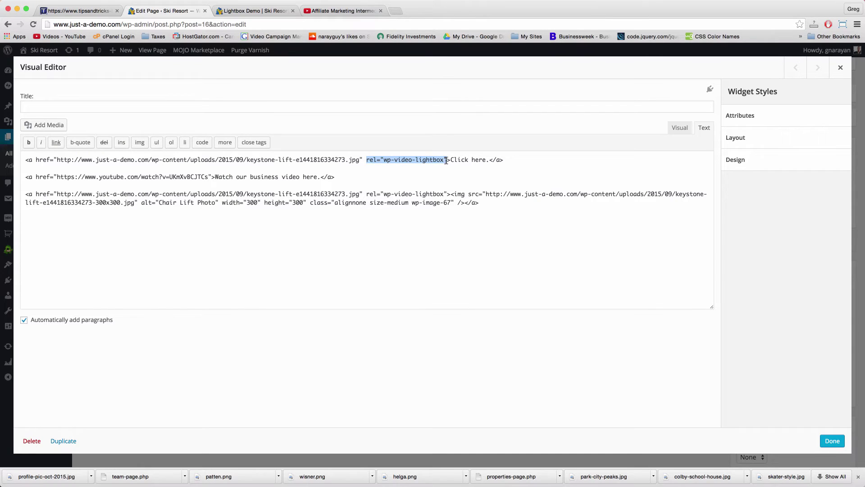
{"action": "left_click", "coordinate": [212, 177]}
{"action": "key", "text": "super+v"}
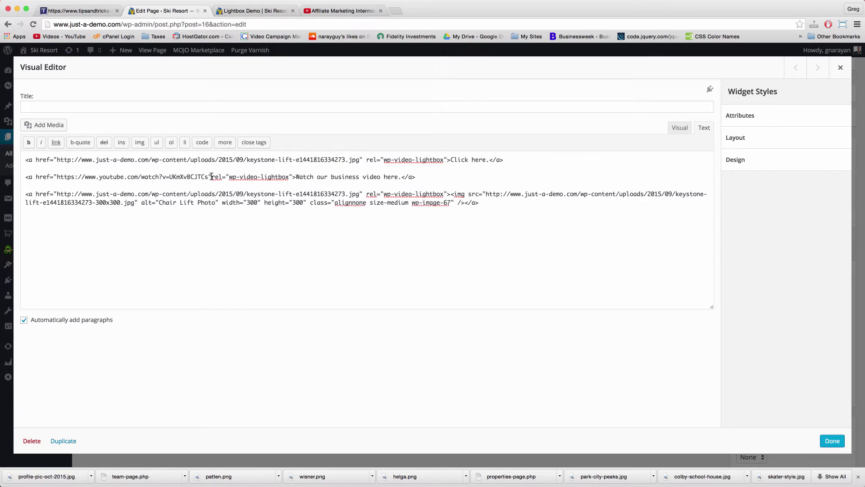
{"action": "left_click", "coordinate": [211, 177]}
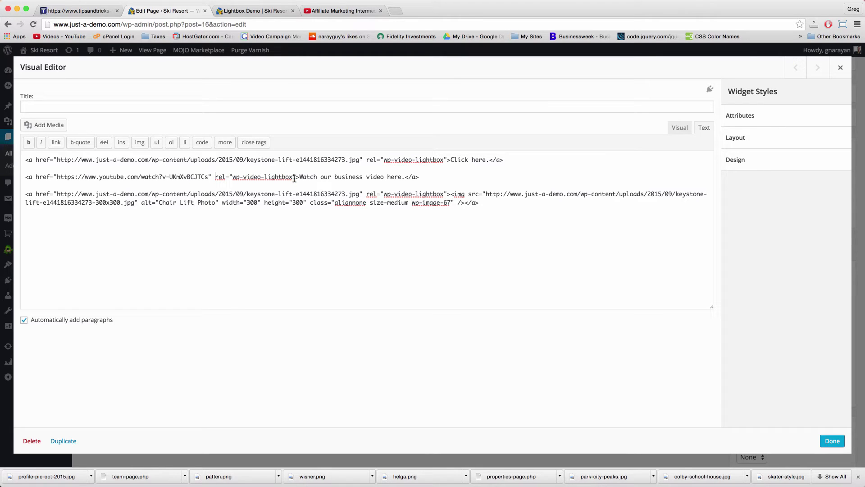
{"action": "left_click", "coordinate": [832, 440]}
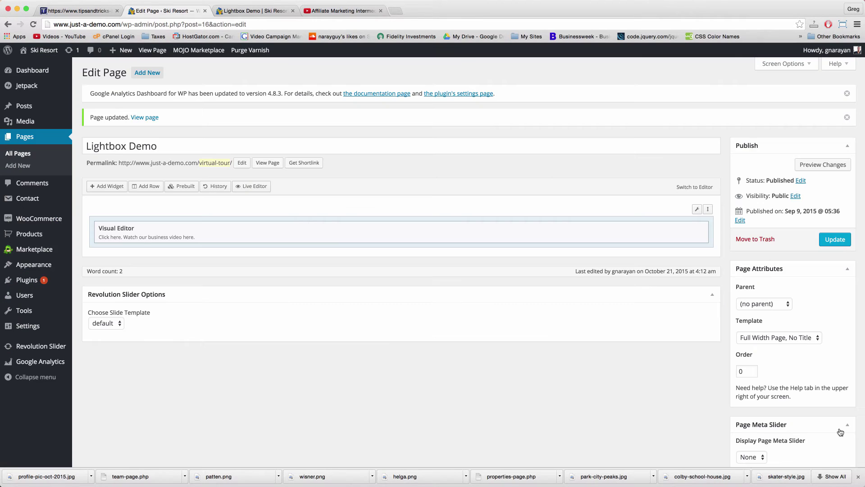
Update the page, reload the live page, and play the business video in its lightbox.
{"action": "left_click", "coordinate": [835, 240]}
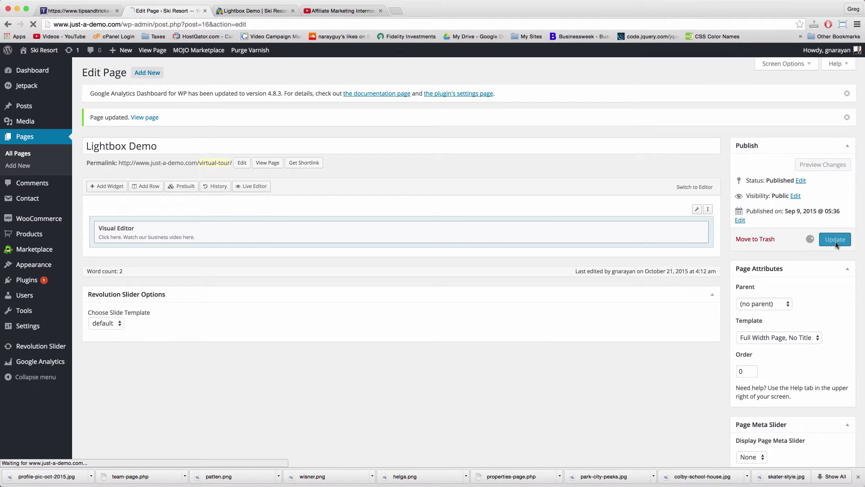
{"action": "left_click", "coordinate": [257, 12]}
{"action": "left_click", "coordinate": [258, 23]}
{"action": "key", "text": "Return"}
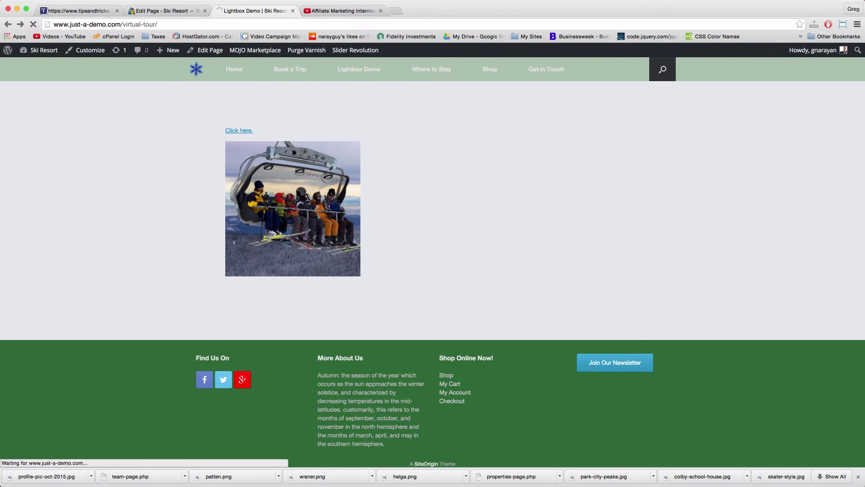
{"action": "left_click", "coordinate": [256, 145]}
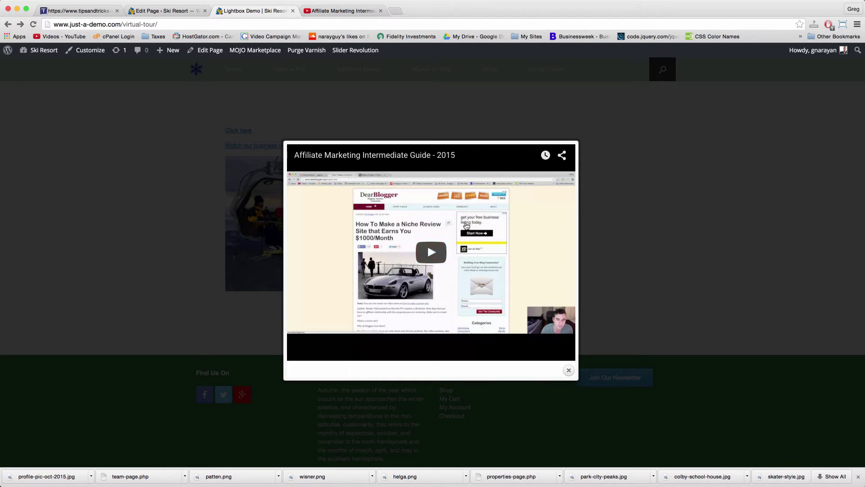
{"action": "left_click", "coordinate": [433, 252]}
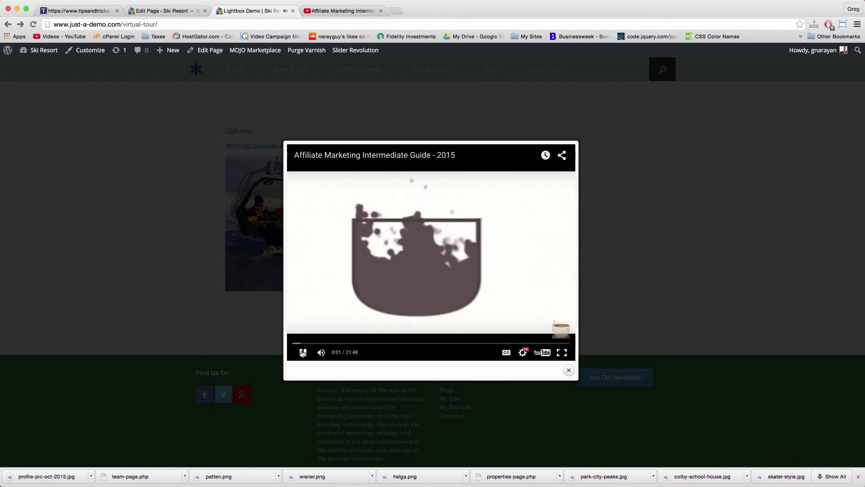
{"action": "left_click", "coordinate": [303, 352]}
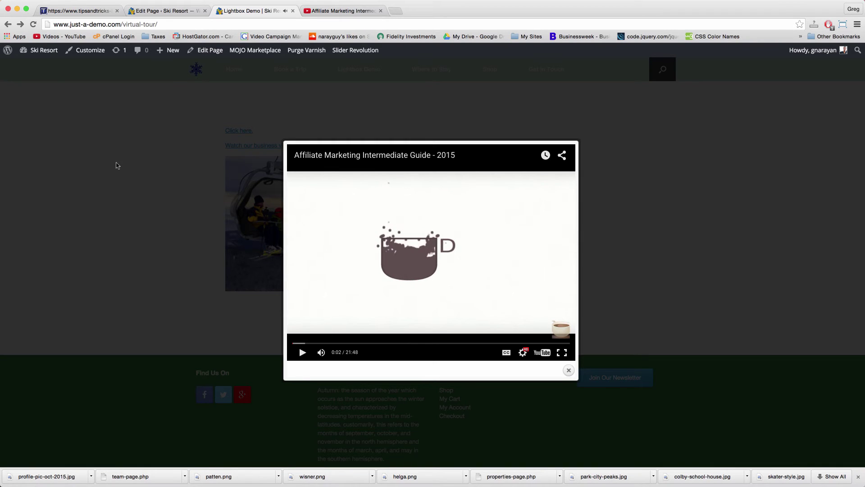
Close and reopen the business video lightbox several times to check it works.
{"action": "left_click", "coordinate": [141, 167]}
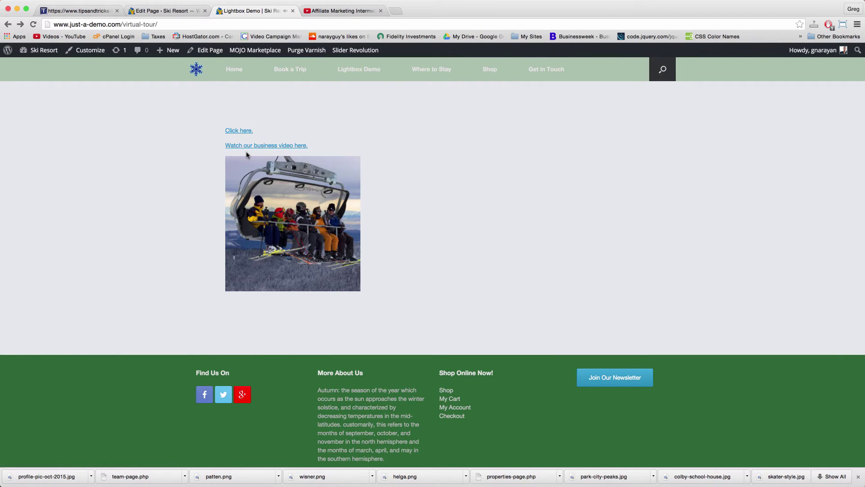
{"action": "left_click", "coordinate": [257, 145]}
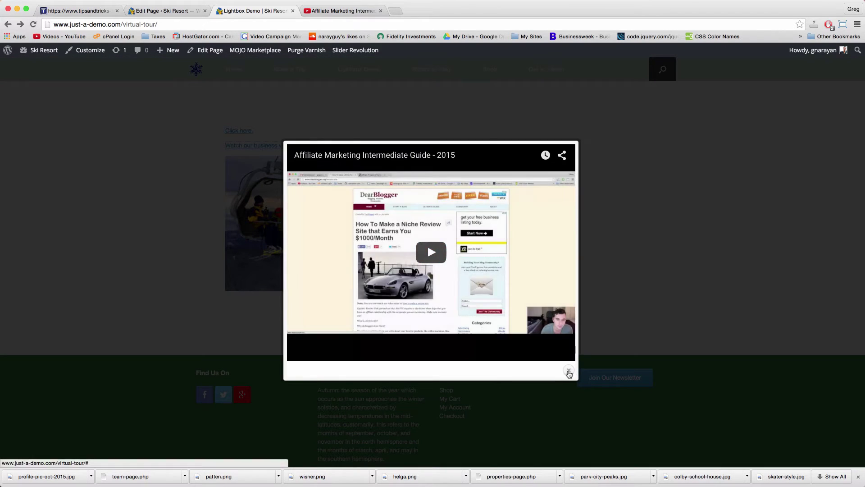
{"action": "left_click", "coordinate": [569, 373]}
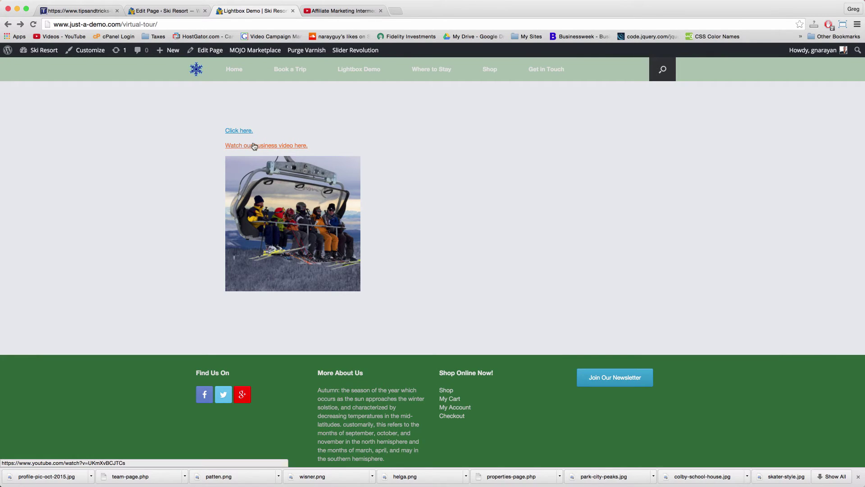
{"action": "left_click", "coordinate": [253, 145]}
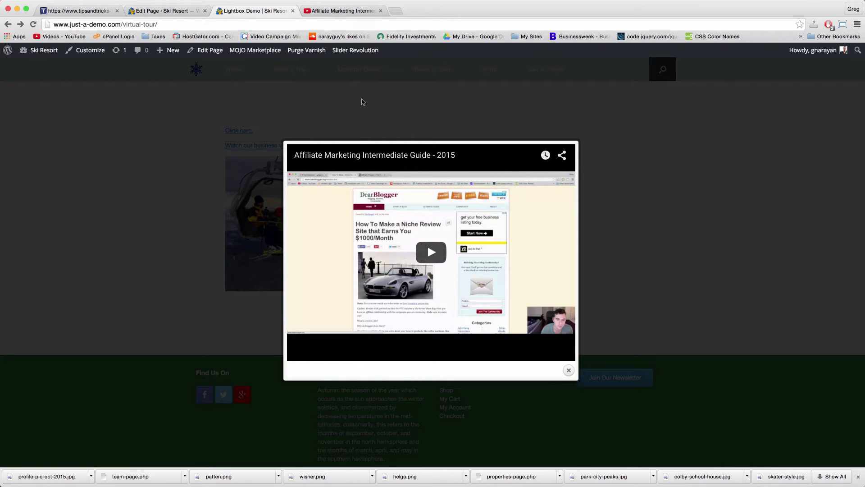
{"action": "left_click", "coordinate": [323, 108]}
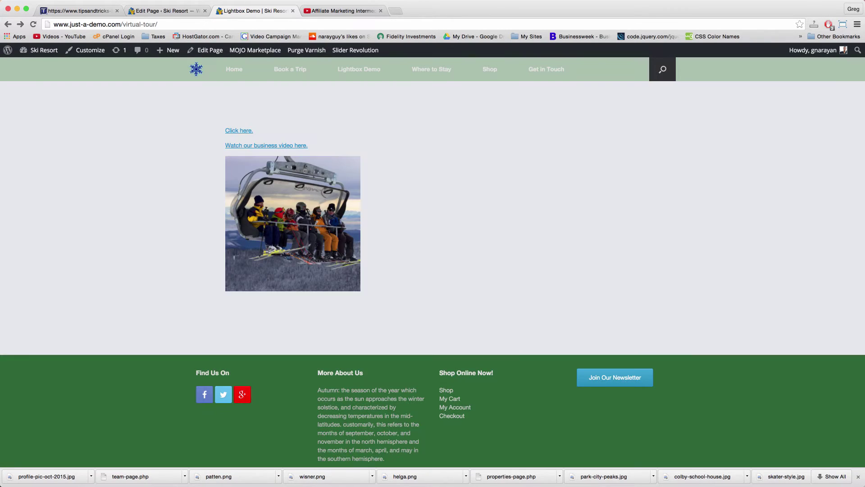
{"action": "left_click", "coordinate": [261, 145]}
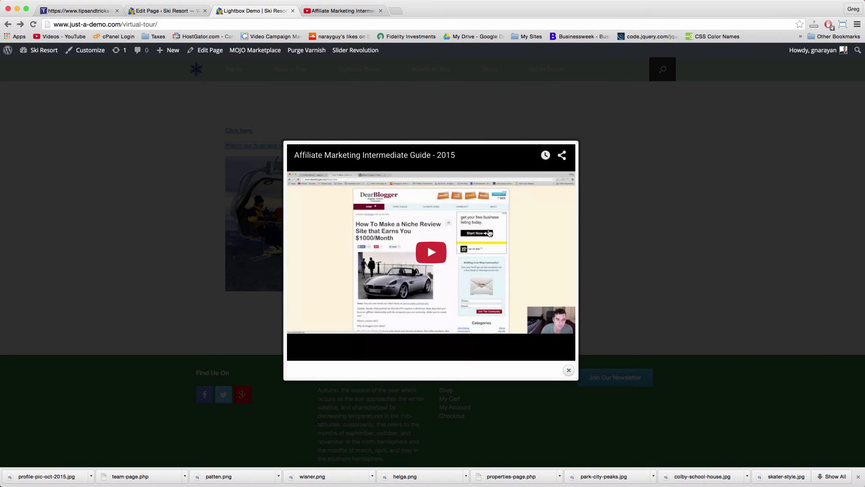
Close the lightbox and start a new line 'Watch our' below the business video link in the widget.
{"action": "left_click", "coordinate": [130, 273]}
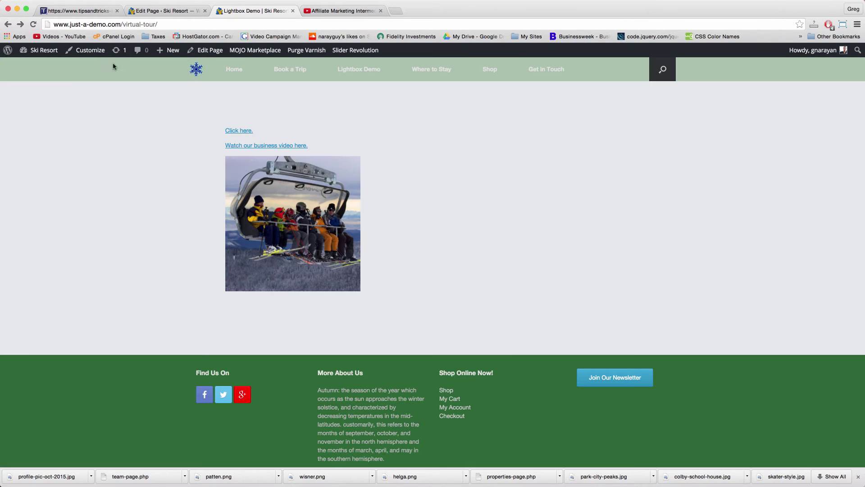
{"action": "left_click", "coordinate": [179, 12]}
{"action": "left_click", "coordinate": [244, 230]}
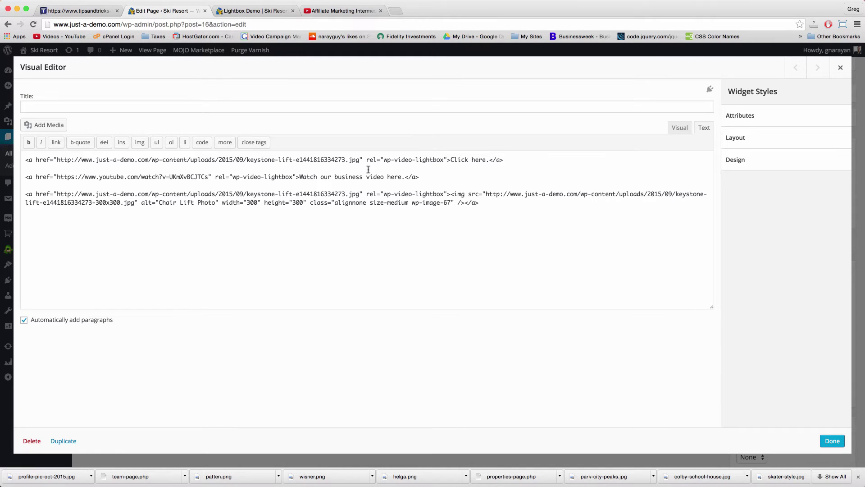
{"action": "left_click", "coordinate": [423, 177]}
{"action": "key", "text": "Return"}
{"action": "key", "text": "Return"}
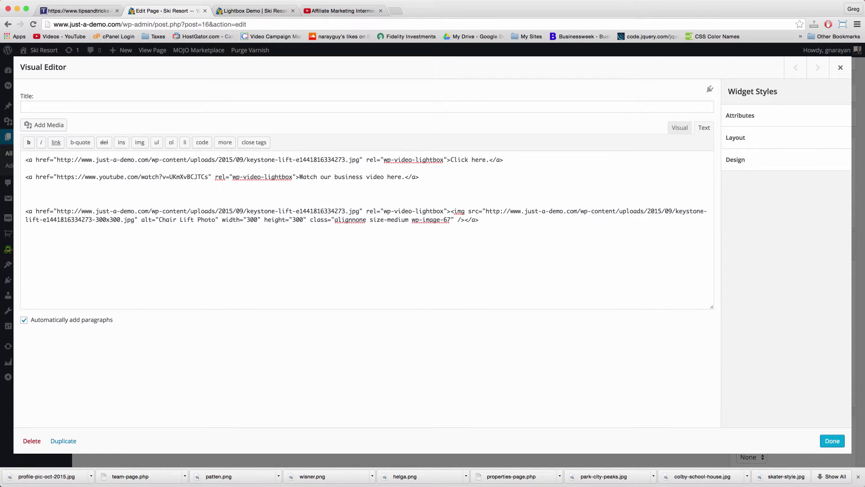
{"action": "type", "text": "Watch our b"}
{"action": "key", "text": "BackSpace"}
Finish the line 'Watch our video in widescreen here.' and select the YouTube shortcode in the usage guide PDF.
{"action": "type", "text": "video in widescreen here."}
{"action": "left_click", "coordinate": [78, 11]}
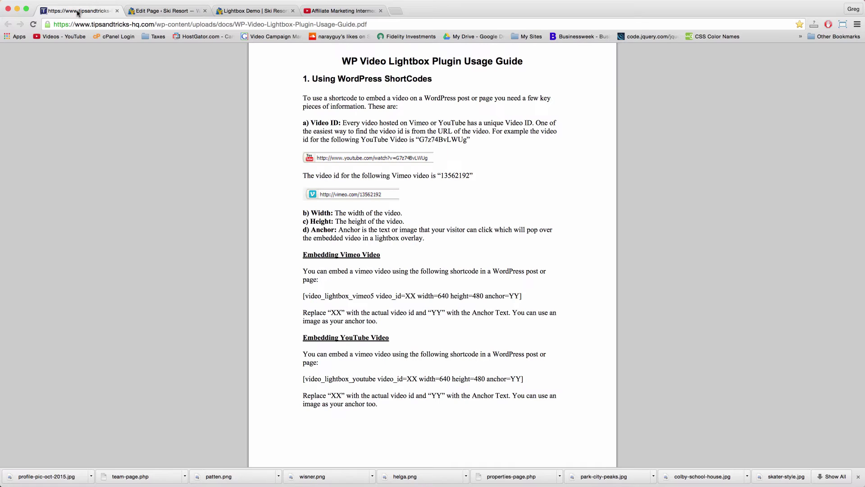
{"action": "scroll", "coordinate": [377, 70], "scroll_direction": "up", "scroll_amount": 3}
{"action": "scroll", "coordinate": [377, 159], "scroll_direction": "down", "scroll_amount": 13}
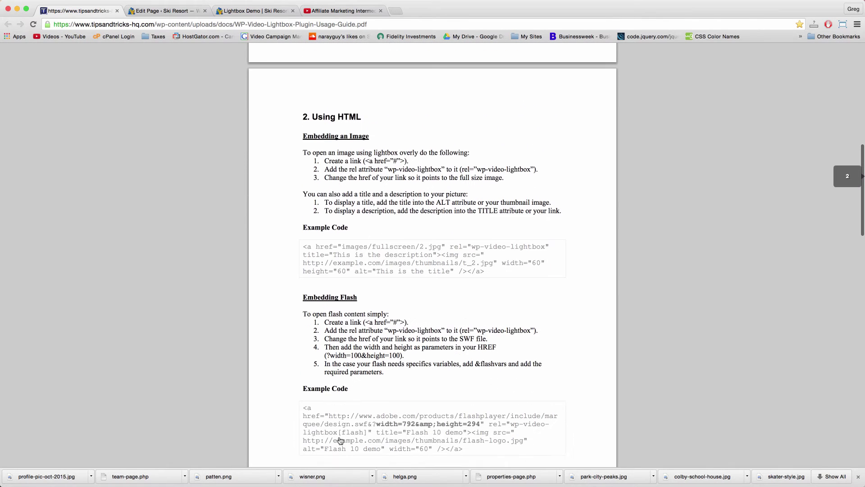
{"action": "scroll", "coordinate": [387, 290], "scroll_direction": "down", "scroll_amount": 7}
{"action": "scroll", "coordinate": [388, 289], "scroll_direction": "down", "scroll_amount": 2}
{"action": "scroll", "coordinate": [387, 288], "scroll_direction": "up", "scroll_amount": 15}
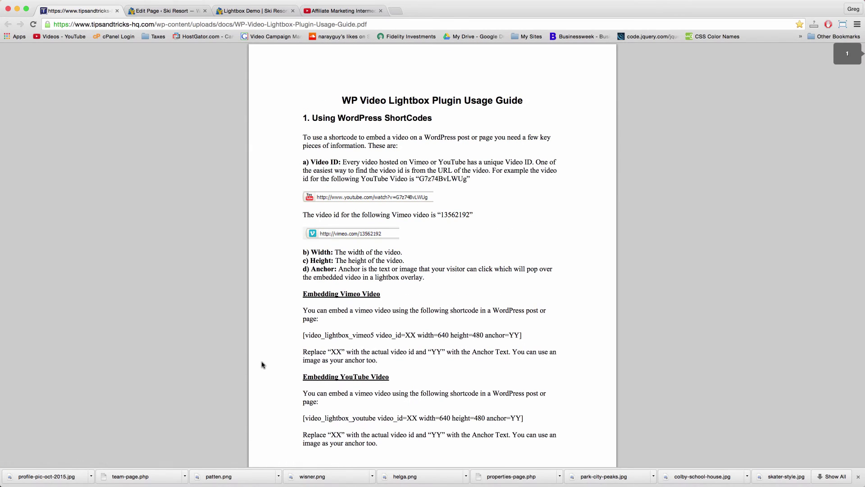
{"action": "left_click_drag", "start_coordinate": [301, 418], "coordinate": [540, 415]}
{"action": "key", "text": "ctrl+c"}
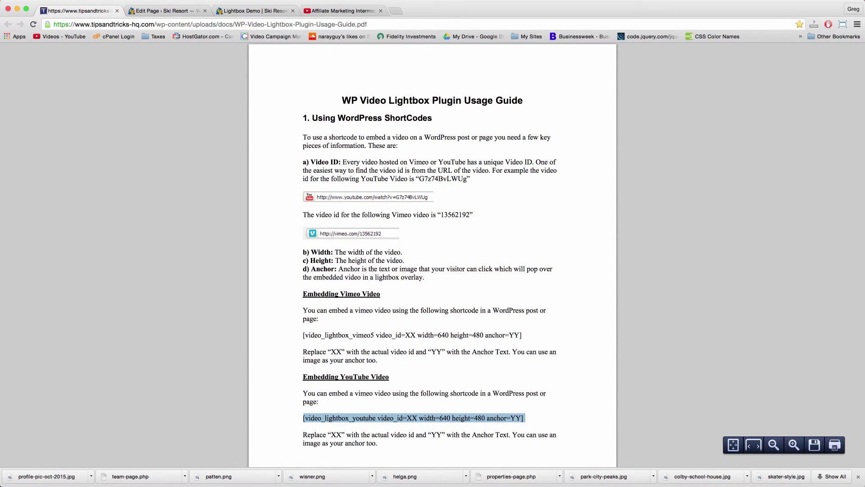
Paste the video_lightbox_youtube shortcode above the sentence and move the sentence into its YY anchor.
{"action": "left_click", "coordinate": [162, 11]}
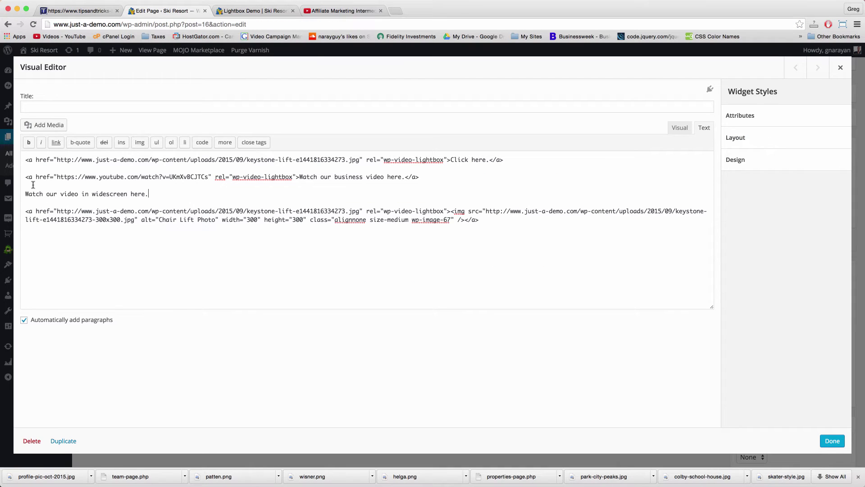
{"action": "left_click", "coordinate": [33, 185]}
{"action": "key", "text": "Return"}
{"action": "key", "text": "Return"}
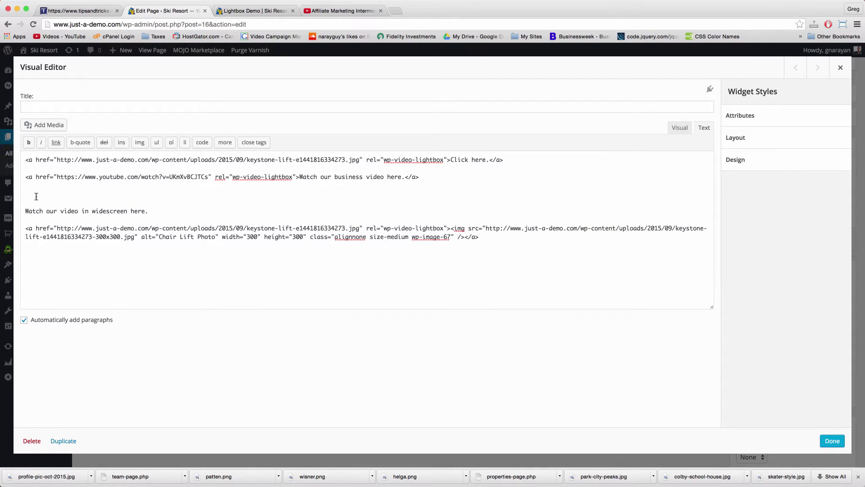
{"action": "key", "text": "ctrl+v"}
{"action": "left_click_drag", "start_coordinate": [151, 212], "coordinate": [22, 211]}
{"action": "key", "text": "super+c"}
{"action": "key", "text": "BackSpace"}
{"action": "key", "text": "BackSpace"}
{"action": "key", "text": "BackSpace"}
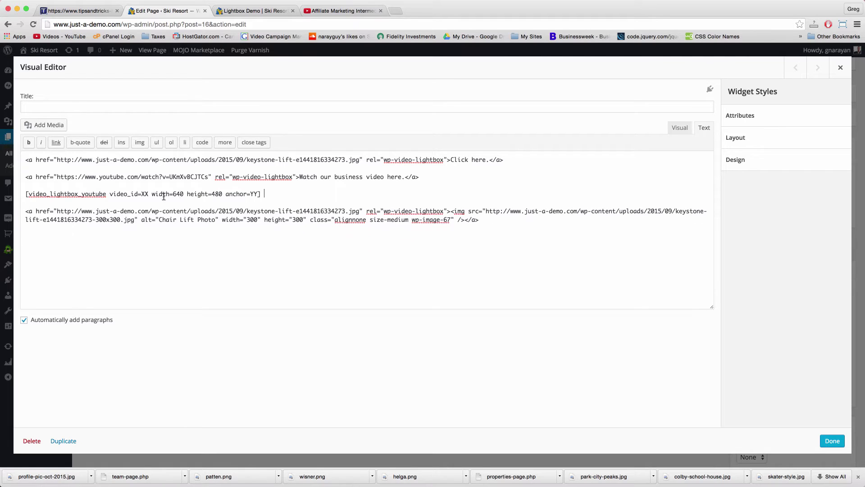
{"action": "double_click", "coordinate": [253, 194]}
{"action": "key", "text": "super+v"}
Wrap the anchor text in quotes and select the XX video id placeholder.
{"action": "left_click", "coordinate": [250, 193]}
{"action": "type", "text": "\""}
{"action": "left_click", "coordinate": [378, 194]}
{"action": "type", "text": "\""}
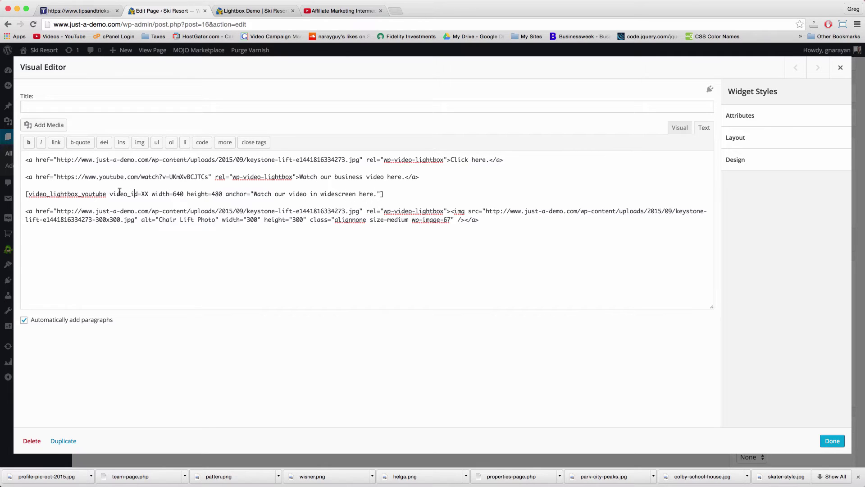
{"action": "double_click", "coordinate": [143, 193]}
{"action": "left_click", "coordinate": [324, 12]}
Copy the YouTube video ID UKmXvBCJTCs from the address bar and return to the page editor.
{"action": "left_click_drag", "start_coordinate": [210, 23], "coordinate": [163, 24]}
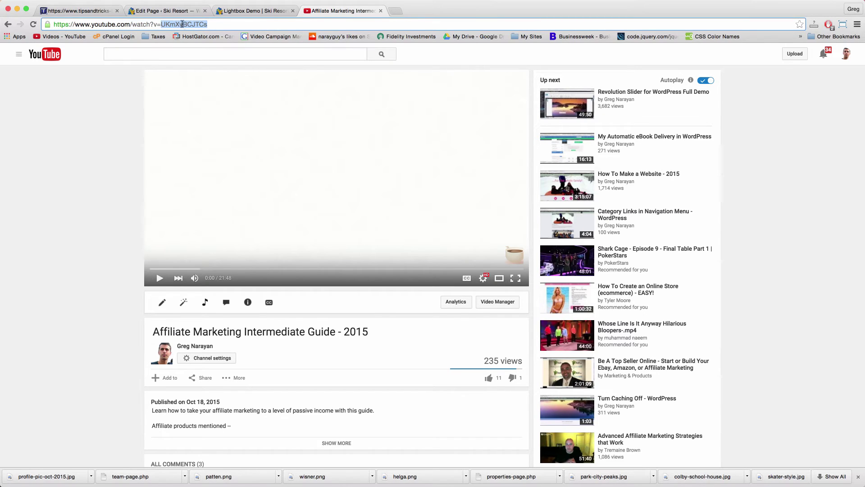
{"action": "right_click", "coordinate": [175, 25]}
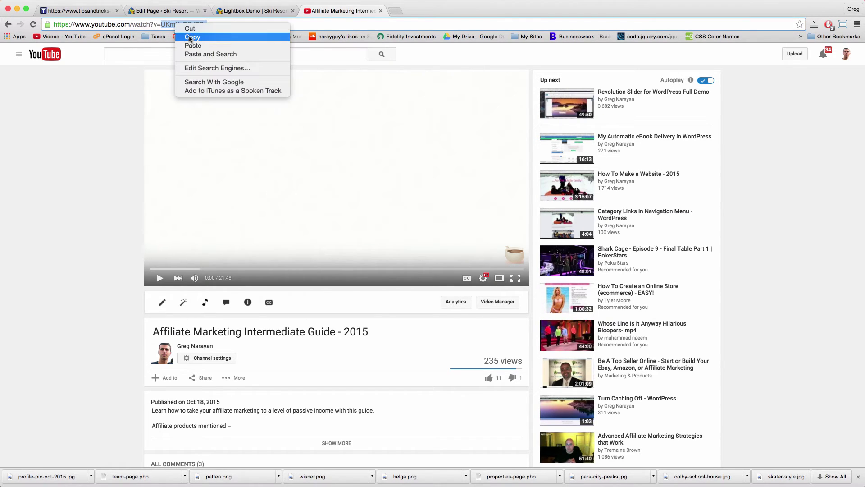
{"action": "left_click", "coordinate": [179, 37]}
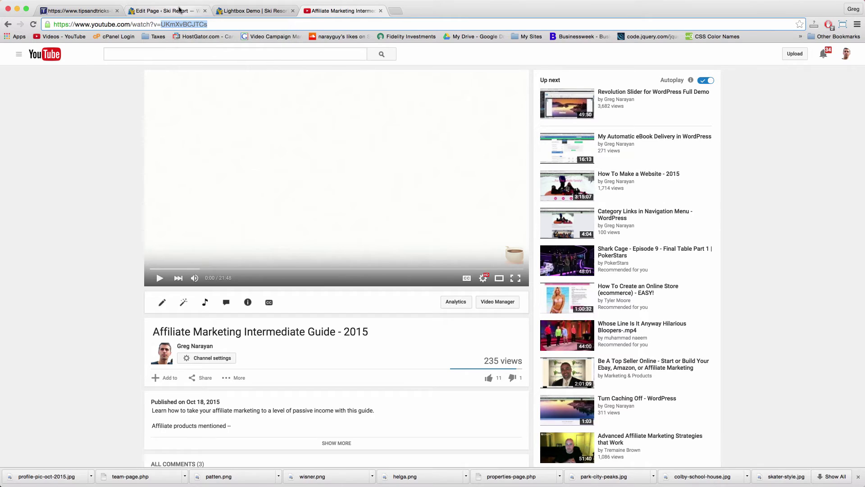
{"action": "left_click", "coordinate": [179, 11]}
Paste the video ID into the shortcode, change its size from 640×480 to 1280×960, and close the widget editor.
{"action": "key", "text": "ctrl+v"}
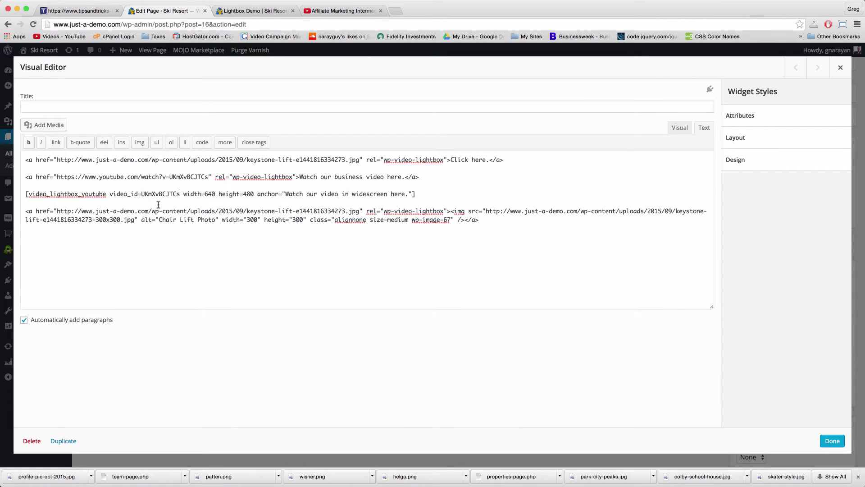
{"action": "double_click", "coordinate": [205, 193]}
{"action": "type", "text": "1280"}
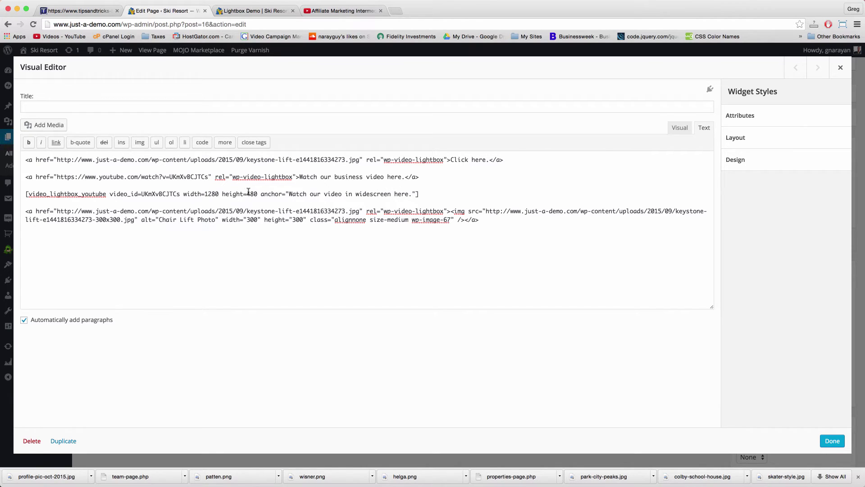
{"action": "double_click", "coordinate": [250, 194]}
{"action": "type", "text": "960"}
{"action": "left_click", "coordinate": [831, 440]}
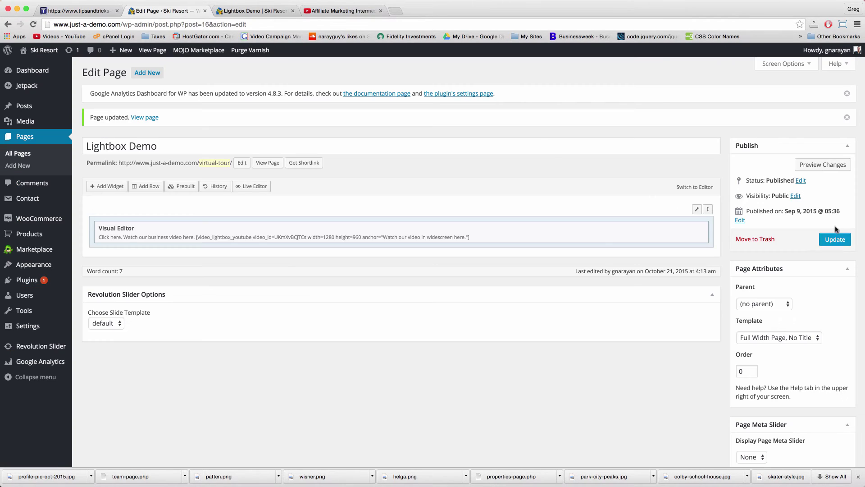
Update the page, reload the live Lightbox Demo page, and test the new widescreen video link.
{"action": "left_click", "coordinate": [835, 239]}
{"action": "left_click", "coordinate": [246, 11]}
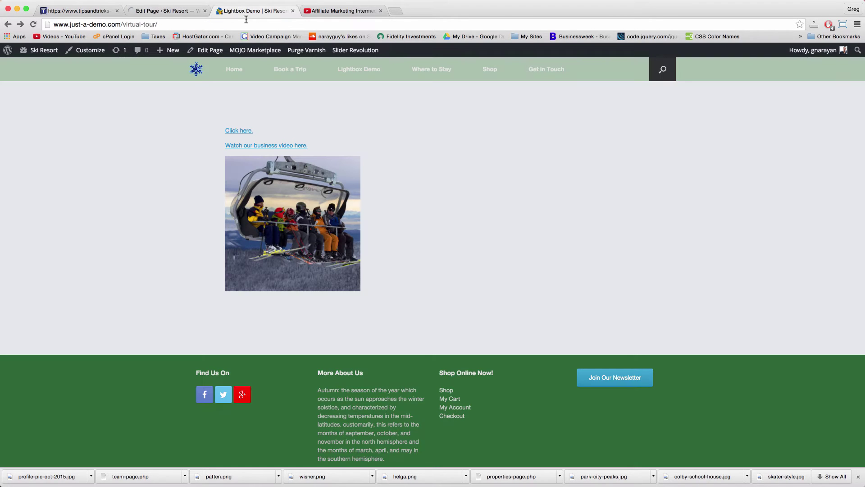
{"action": "left_click", "coordinate": [242, 24]}
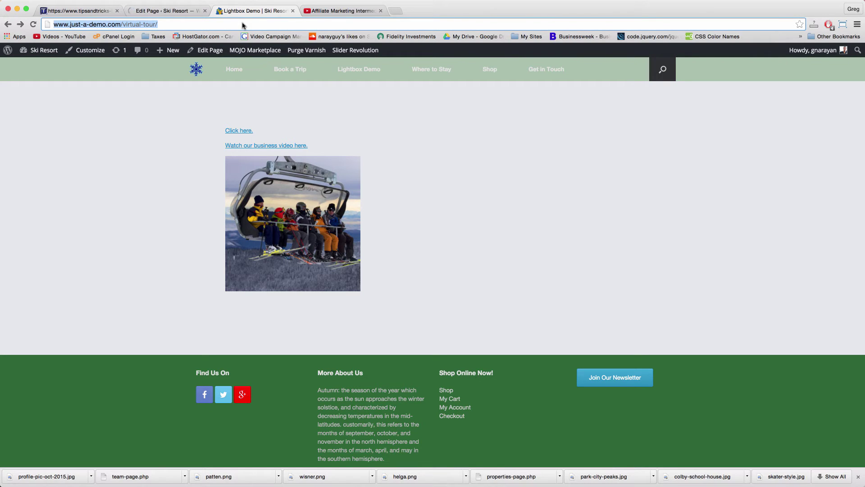
{"action": "key", "text": "Return"}
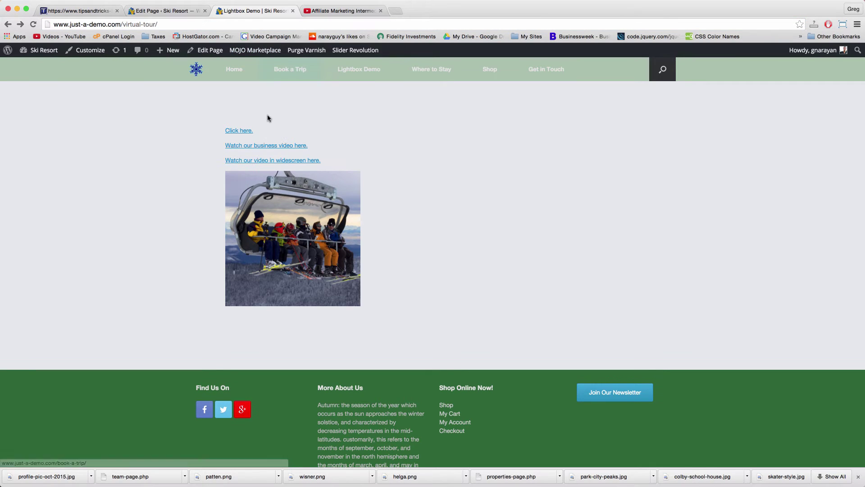
{"action": "left_click", "coordinate": [276, 160]}
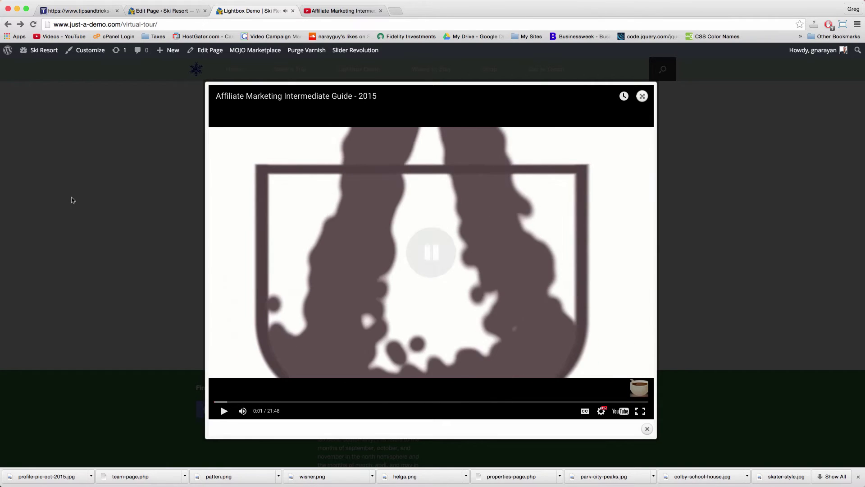
{"action": "left_click", "coordinate": [72, 157]}
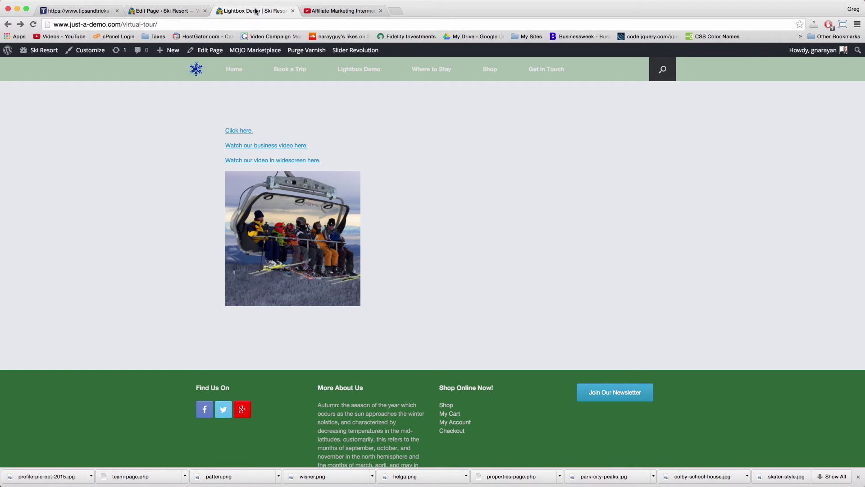
Reopen the Visual Editor widget and add a 'Learn More.' line below the widescreen shortcode.
{"action": "left_click", "coordinate": [176, 11]}
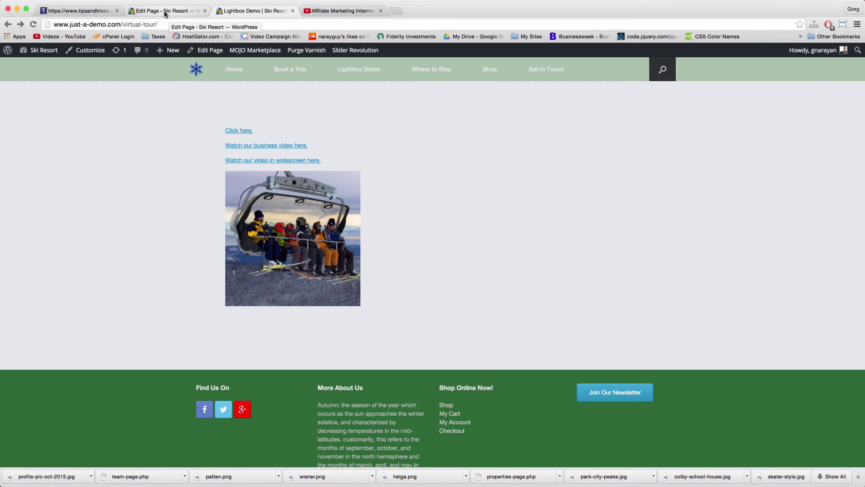
{"action": "left_click", "coordinate": [272, 227]}
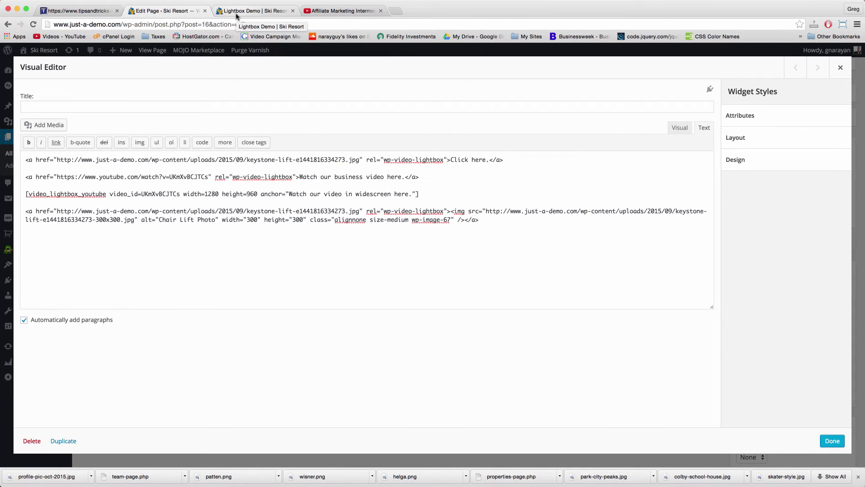
{"action": "key", "text": "Return"}
{"action": "key", "text": "Return"}
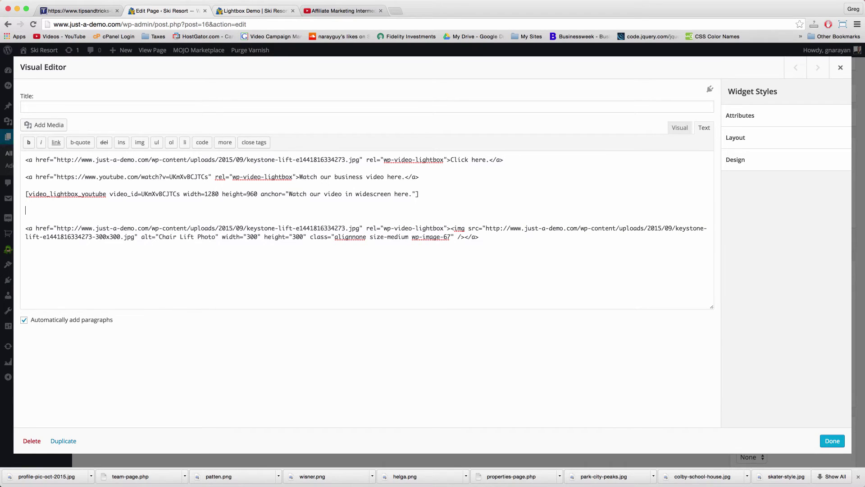
{"action": "type", "text": "Learn More."}
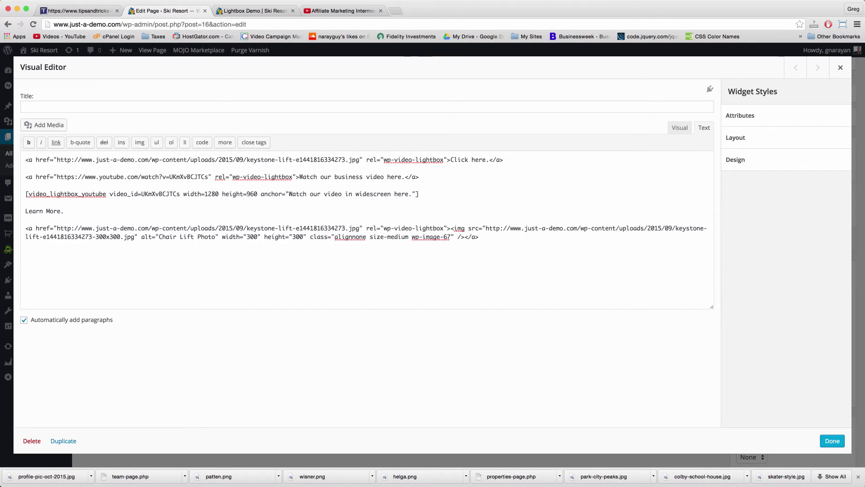
{"action": "key", "text": "Return"}
{"action": "key", "text": "Return"}
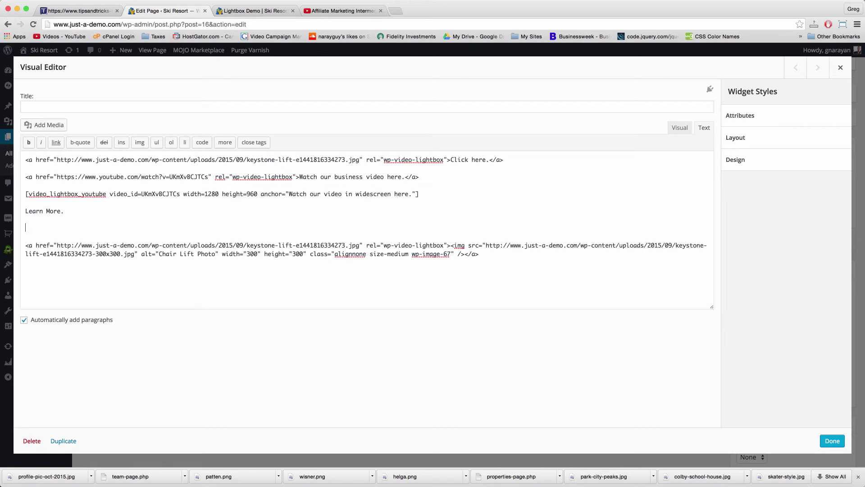
Wrap 'Learn More.' in a link to #greg-popout with rel="wp-video-lightbox".
{"action": "key", "text": "BackSpace"}
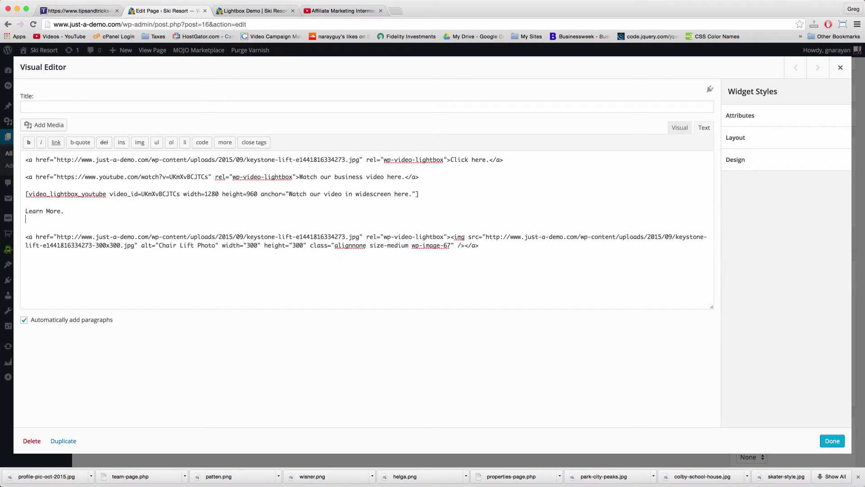
{"action": "left_click", "coordinate": [25, 211]}
{"action": "type", "text": "<a href=\"#greg-popout\">"}
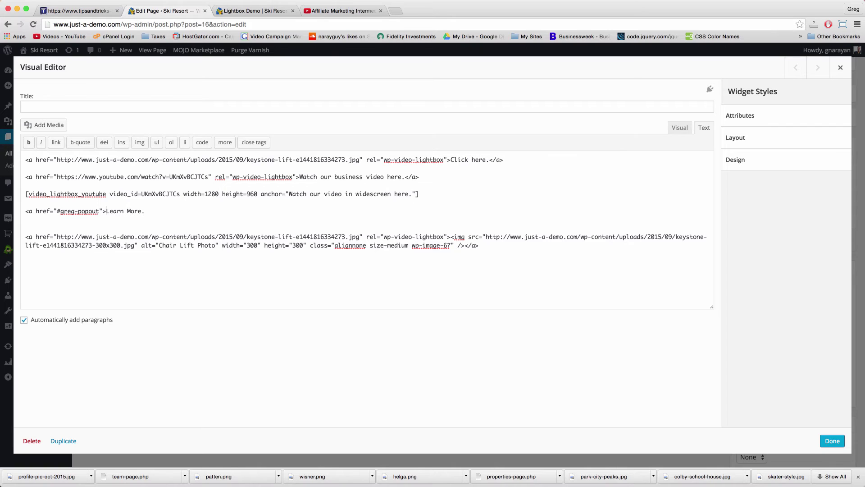
{"action": "left_click", "coordinate": [150, 210]}
{"action": "type", "text": "</a>"}
{"action": "left_click", "coordinate": [102, 211]}
{"action": "type", "text": "rel=\"wp-video-lig"}
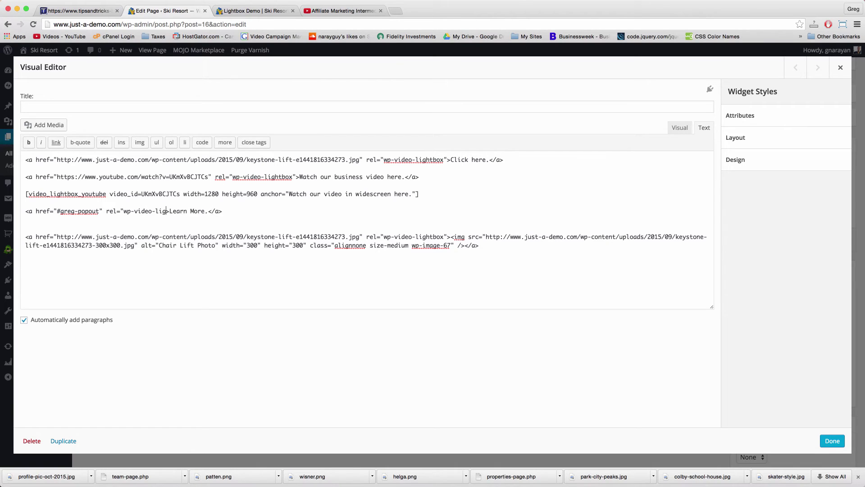
{"action": "type", "text": "htbox\""}
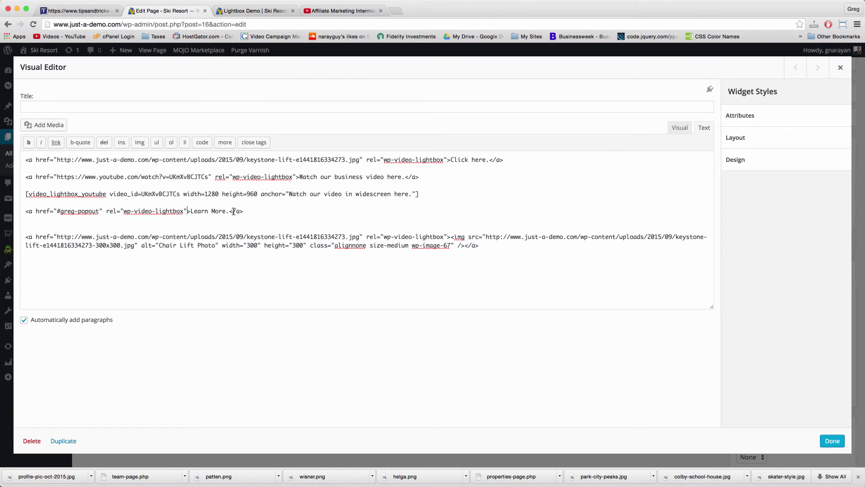
{"action": "left_click", "coordinate": [247, 209]}
{"action": "left_click_drag", "start_coordinate": [57, 211], "coordinate": [99, 212]}
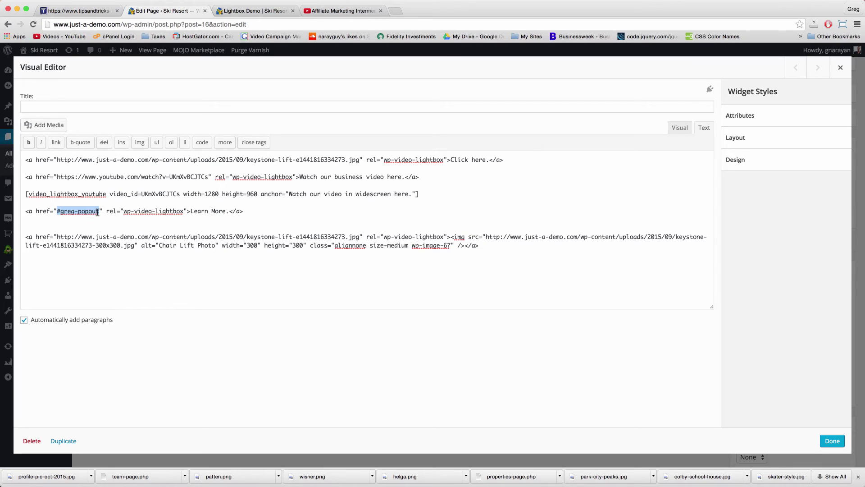
{"action": "left_click", "coordinate": [99, 210]}
Add a <div class="greg-popout"> line below the Learn More link.
{"action": "left_click", "coordinate": [259, 211]}
{"action": "key", "text": "Return"}
{"action": "key", "text": "Return"}
{"action": "type", "text": "<div class"}
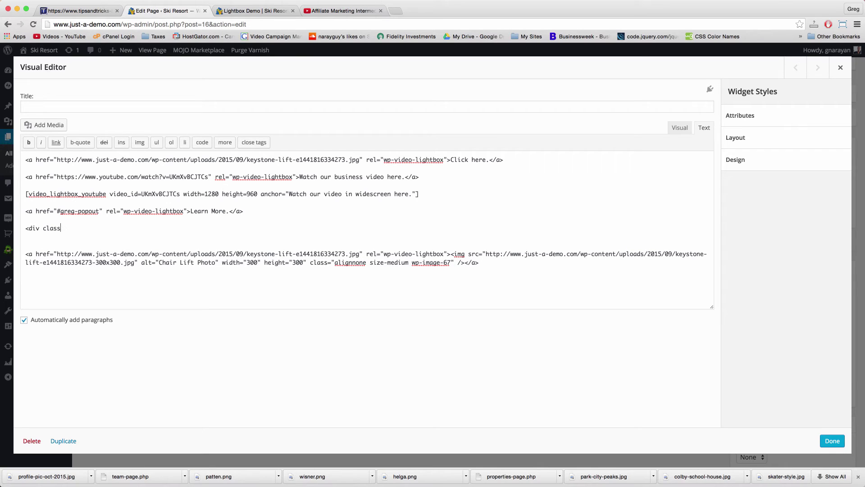
{"action": "type", "text": "=\""}
{"action": "type", "text": "greg-popo"}
{"action": "type", "text": "u"}
{"action": "key", "text": "BackSpace"}
{"action": "type", "text": "pout\""}
Rename popout to lightbox in both the link's href and the div's class.
{"action": "left_click_drag", "start_coordinate": [60, 211], "coordinate": [99, 211]}
{"action": "left_click", "coordinate": [57, 210]}
{"action": "double_click", "coordinate": [83, 211]}
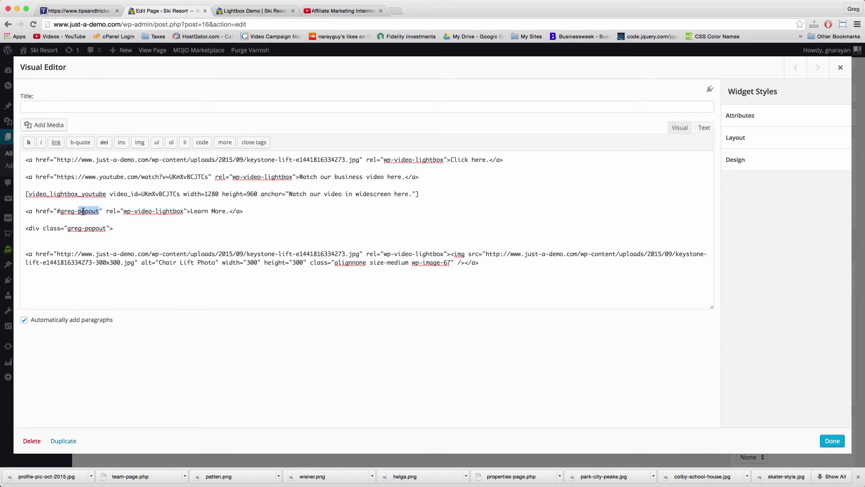
{"action": "type", "text": "lightbox"}
{"action": "double_click", "coordinate": [96, 229]}
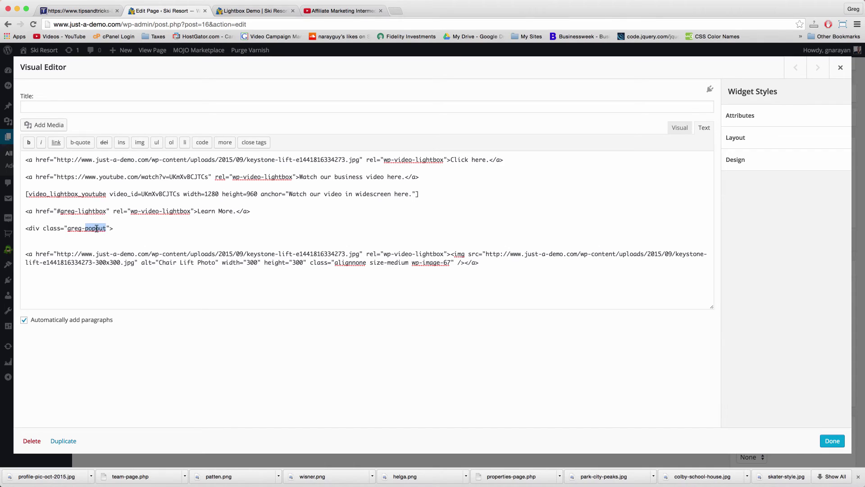
{"action": "type", "text": "lightbox"}
Add a <br/> line inside the greg-lightbox div.
{"action": "left_click", "coordinate": [134, 225]}
{"action": "key", "text": "Return"}
{"action": "type", "text": "<br/>"}
{"action": "key", "text": "Return"}
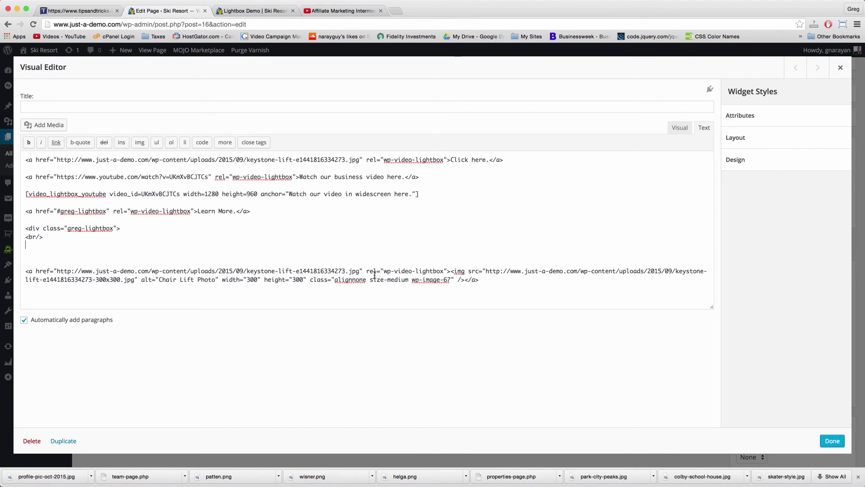
Insert the profile-pic-oct-2015 photo at Thumbnail 150 × 150 size into the div.
{"action": "left_click", "coordinate": [47, 128]}
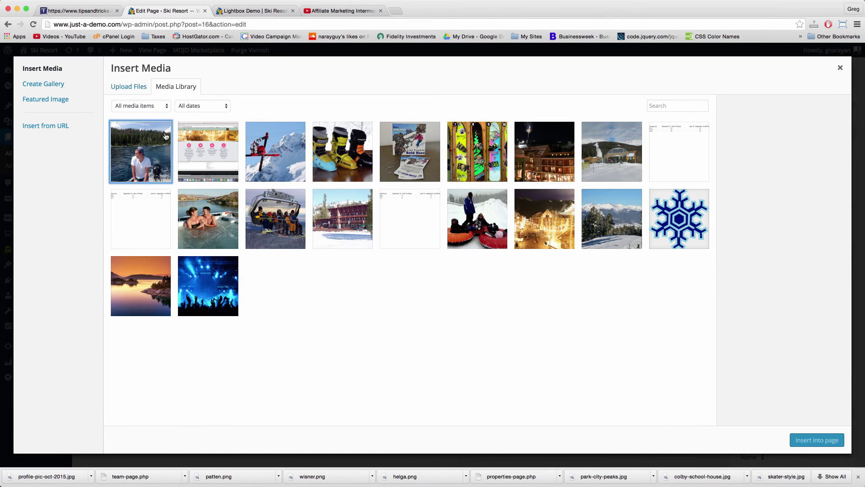
{"action": "left_click", "coordinate": [166, 136]}
{"action": "left_click", "coordinate": [791, 373]}
{"action": "left_click", "coordinate": [798, 363]}
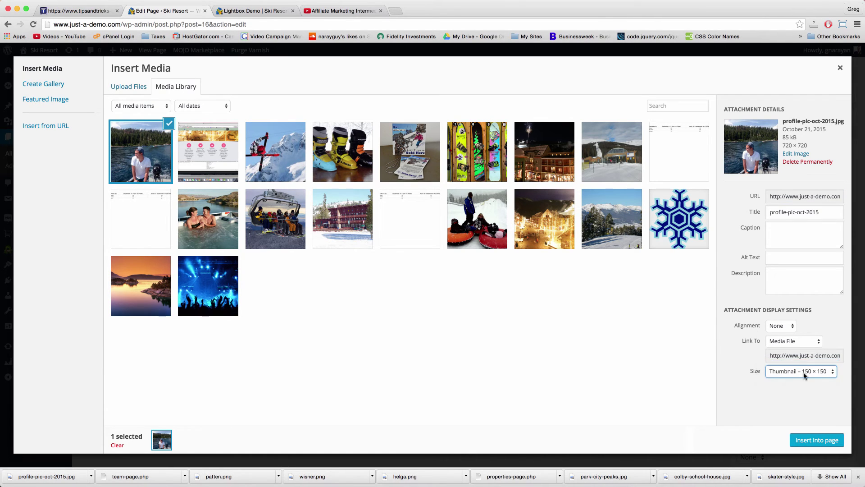
{"action": "left_click", "coordinate": [816, 440]}
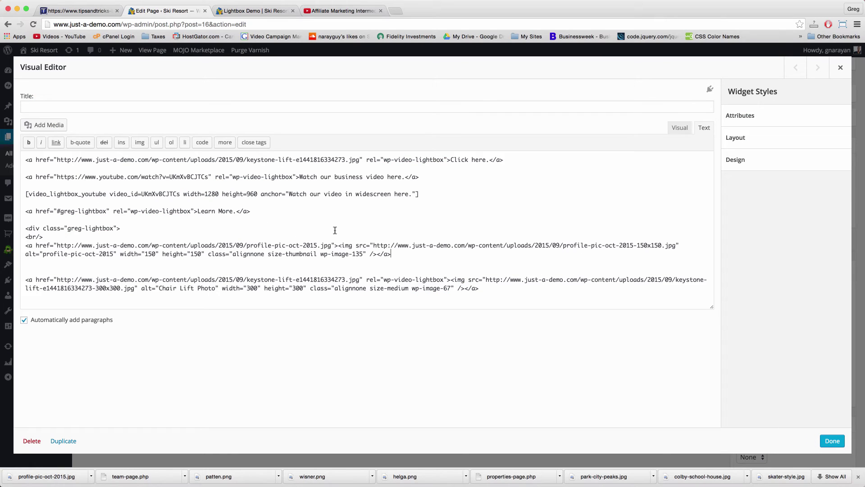
Strip the image's link wrapper and width/height attributes, and set its class to aligncenter.
{"action": "left_click_drag", "start_coordinate": [339, 245], "coordinate": [23, 245]}
{"action": "key", "text": "BackSpace"}
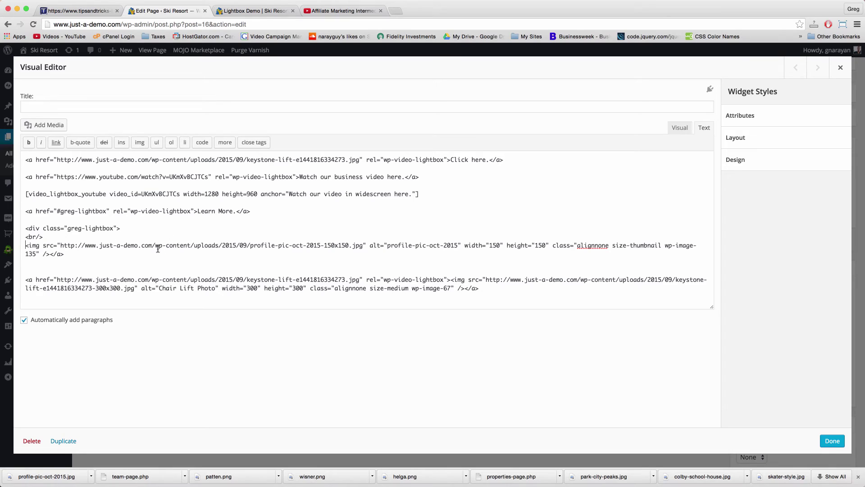
{"action": "key", "text": "Down"}
{"action": "key", "text": "End"}
{"action": "key", "text": "BackSpace"}
{"action": "key", "text": "BackSpace"}
{"action": "key", "text": "BackSpace"}
{"action": "left_click_drag", "start_coordinate": [464, 245], "coordinate": [553, 246]}
{"action": "key", "text": "BackSpace"}
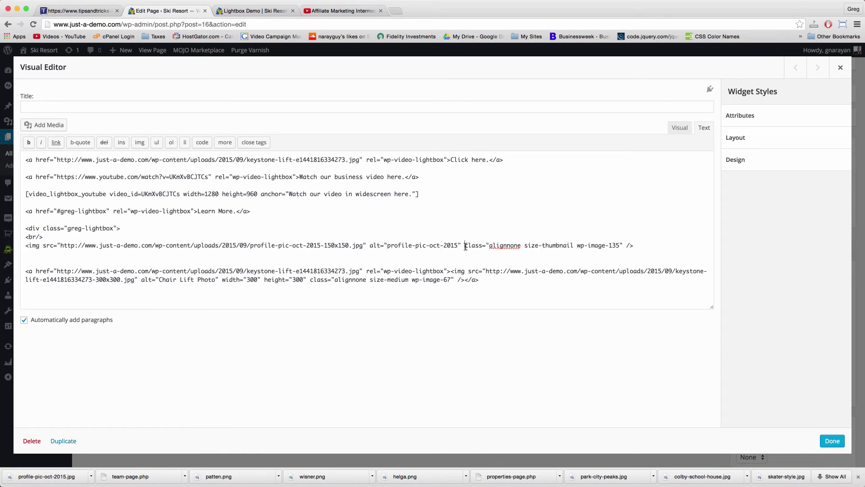
{"action": "left_click_drag", "start_coordinate": [507, 246], "coordinate": [618, 244]}
{"action": "type", "text": "center"}
Add a <br/> under the image and a bio of repeated 'Lorem ipsum doler onus.' text.
{"action": "left_click", "coordinate": [544, 247]}
{"action": "key", "text": "Return"}
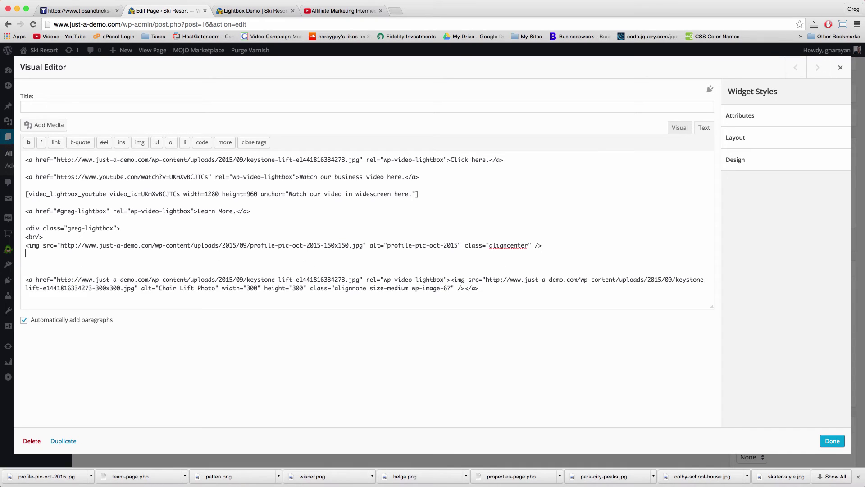
{"action": "type", "text": "<br/>"}
{"action": "key", "text": "Return"}
{"action": "type", "text": "Lorem"}
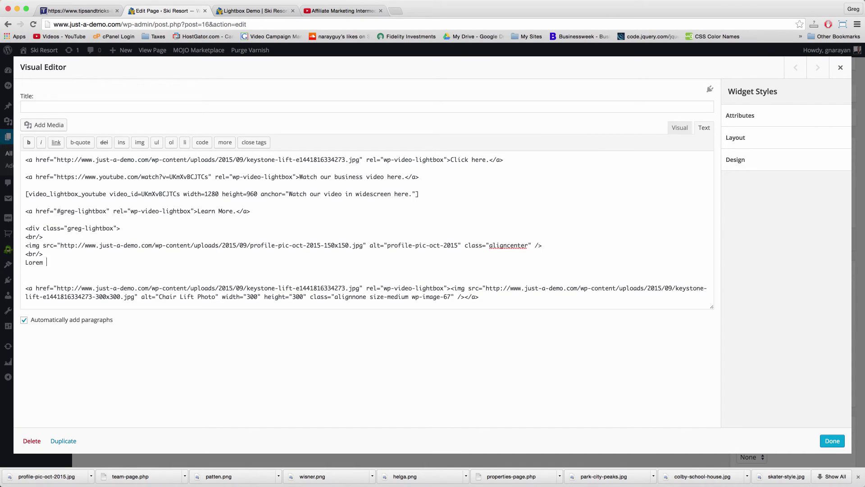
{"action": "type", "text": " ipsum doler onus."}
{"action": "left_click_drag", "start_coordinate": [115, 262], "coordinate": [25, 263]}
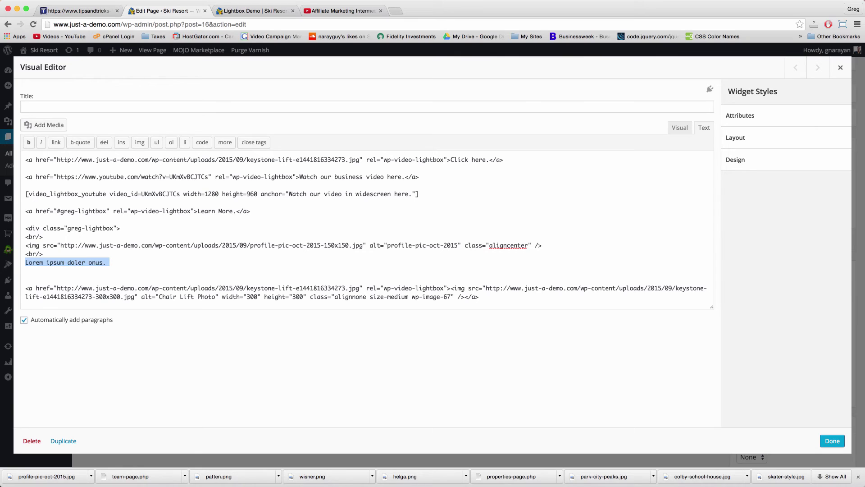
{"action": "left_click", "coordinate": [117, 265]}
{"action": "key", "text": "super+v"}
{"action": "key", "text": "super+v"}
{"action": "key", "text": "super+v"}
{"action": "key", "text": "super+v"}
{"action": "key", "text": "super+v"}
{"action": "key", "text": "super+v"}
{"action": "key", "text": "super+v"}
{"action": "key", "text": "super+v"}
{"action": "key", "text": "super+v"}
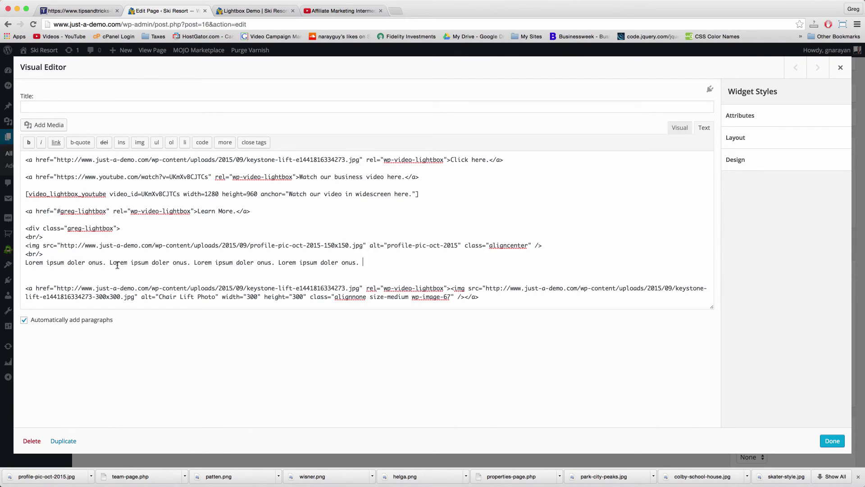
{"action": "key", "text": "super+v"}
{"action": "key", "text": "super+v"}
{"action": "key", "text": "super+v"}
{"action": "key", "text": "super+v"}
{"action": "key", "text": "super+v"}
{"action": "key", "text": "super+v"}
{"action": "key", "text": "super+v"}
{"action": "key", "text": "super+v"}
{"action": "key", "text": "super+v"}
{"action": "key", "text": "super+v"}
{"action": "key", "text": "super+v"}
{"action": "key", "text": "super+v"}
{"action": "key", "text": "super+v"}
{"action": "key", "text": "super+v"}
{"action": "key", "text": "super+v"}
{"action": "key", "text": "super+v"}
{"action": "key", "text": "super+v"}
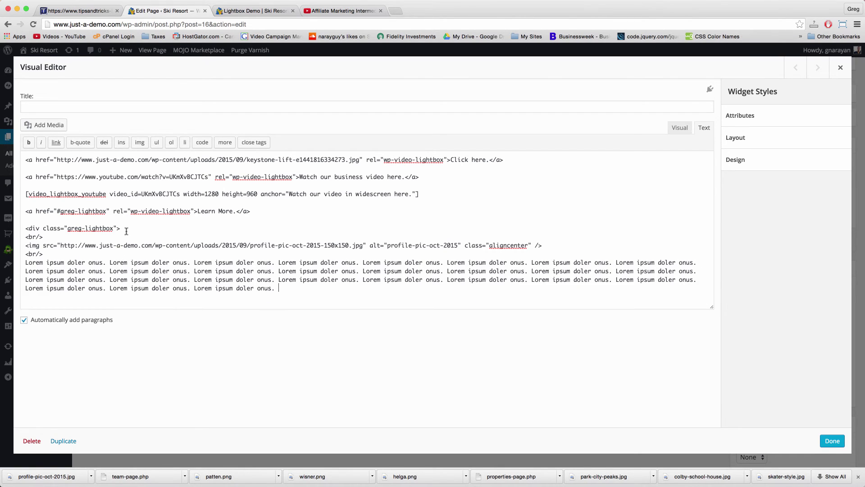
{"action": "key", "text": "super+v"}
Close the bio block with a </div> tag and review the whole div.
{"action": "key", "text": "Return"}
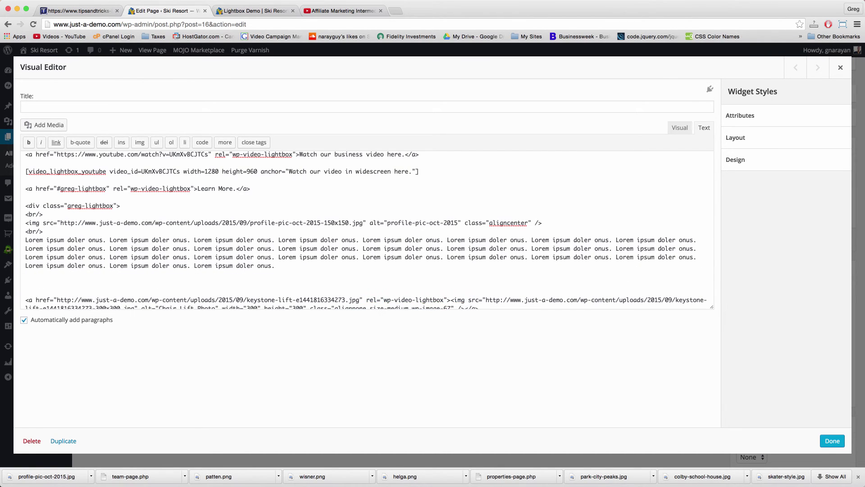
{"action": "type", "text": "</div>"}
{"action": "triple_click", "coordinate": [30, 274]}
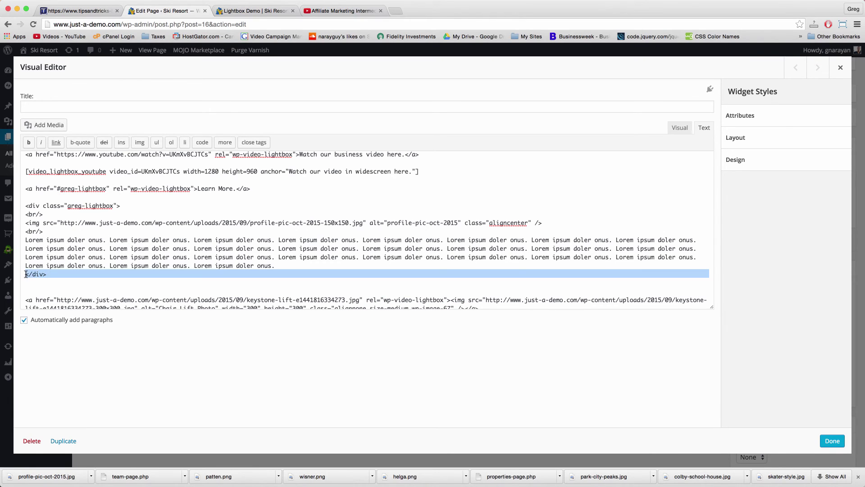
{"action": "left_click", "coordinate": [59, 277]}
{"action": "scroll", "coordinate": [60, 277], "scroll_direction": "up", "scroll_amount": 2}
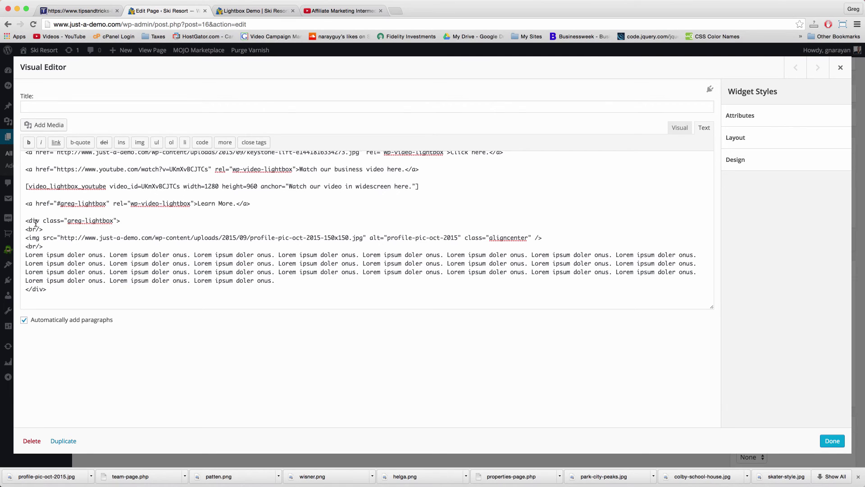
{"action": "left_click_drag", "start_coordinate": [24, 222], "coordinate": [36, 256]}
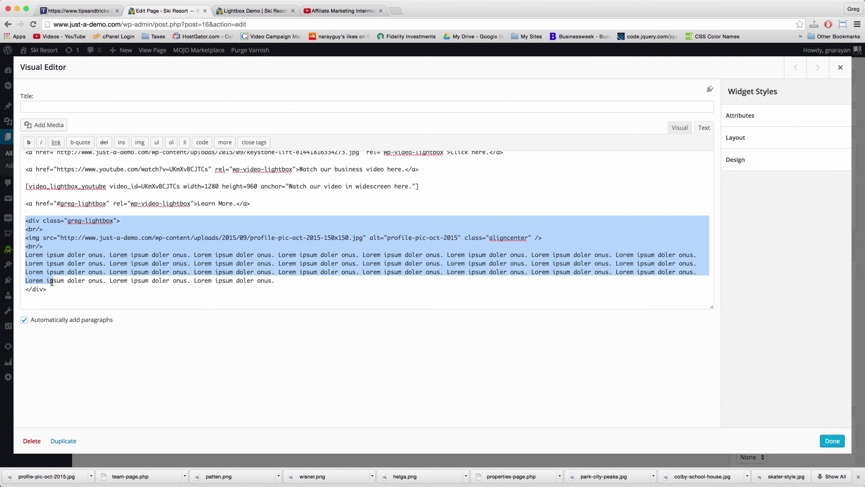
{"action": "left_click_drag", "start_coordinate": [52, 282], "coordinate": [25, 222]}
{"action": "left_click", "coordinate": [39, 229]}
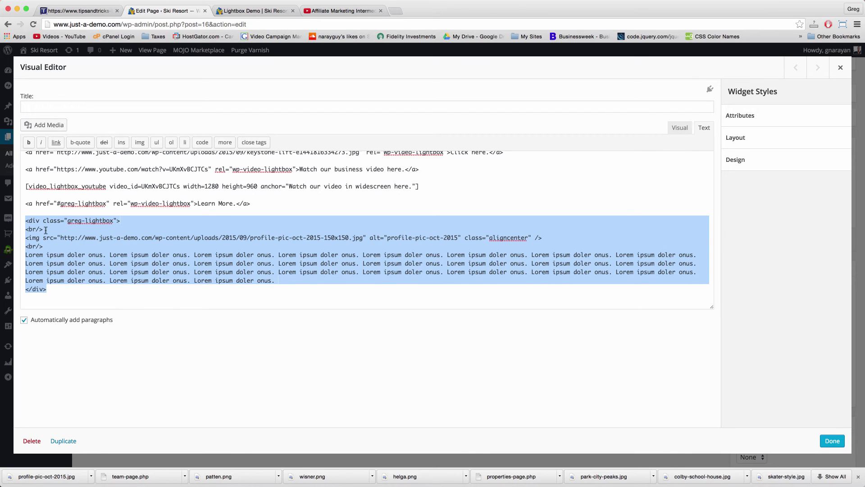
{"action": "left_click", "coordinate": [46, 230]}
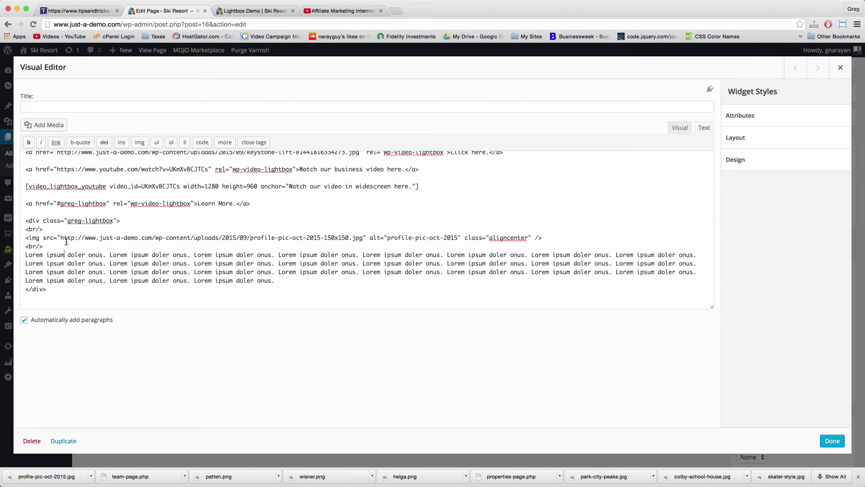
Add style="display:none;" to the greg-lightbox div's opening tag to hide the bio.
{"action": "double_click", "coordinate": [91, 240]}
{"action": "left_click", "coordinate": [278, 281]}
{"action": "left_click", "coordinate": [119, 221]}
{"action": "type", "text": "style=\"display:none;"}
{"action": "left_click_drag", "start_coordinate": [26, 221], "coordinate": [59, 288]}
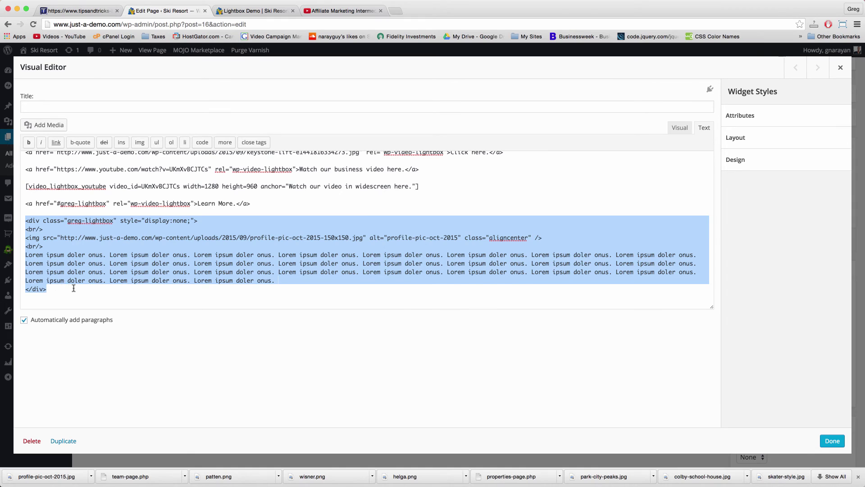
{"action": "left_click", "coordinate": [59, 288]}
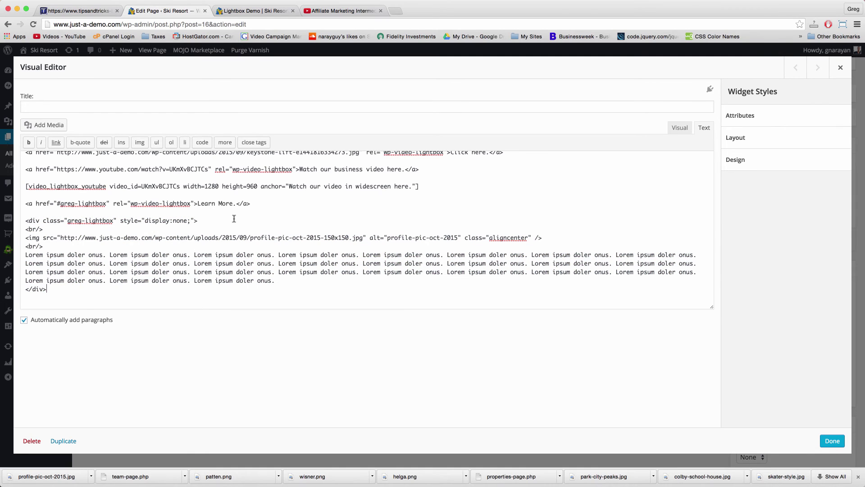
{"action": "left_click", "coordinate": [204, 221]}
{"action": "left_click_drag", "start_coordinate": [121, 221], "coordinate": [202, 221]}
{"action": "left_click", "coordinate": [170, 220]}
{"action": "left_click", "coordinate": [191, 221]}
{"action": "left_click", "coordinate": [308, 282]}
{"action": "scroll", "coordinate": [308, 282], "scroll_direction": "up", "scroll_amount": 1}
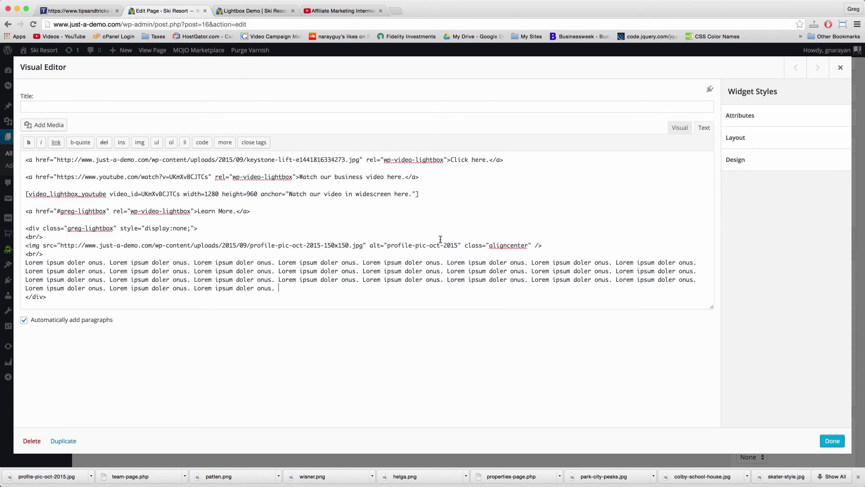
Save the widget and page, reload the live page, and test Learn More, which shows only 'undefined'.
{"action": "left_click", "coordinate": [832, 441]}
{"action": "left_click", "coordinate": [837, 239]}
{"action": "left_click", "coordinate": [253, 10]}
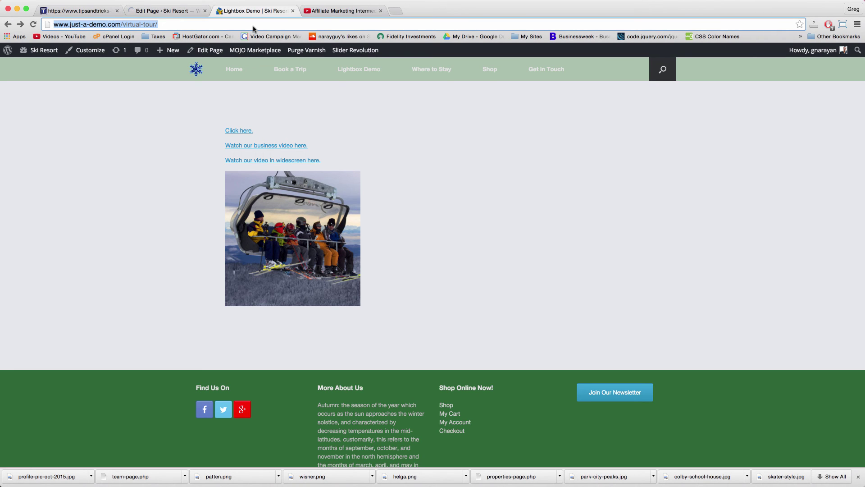
{"action": "key", "text": "Return"}
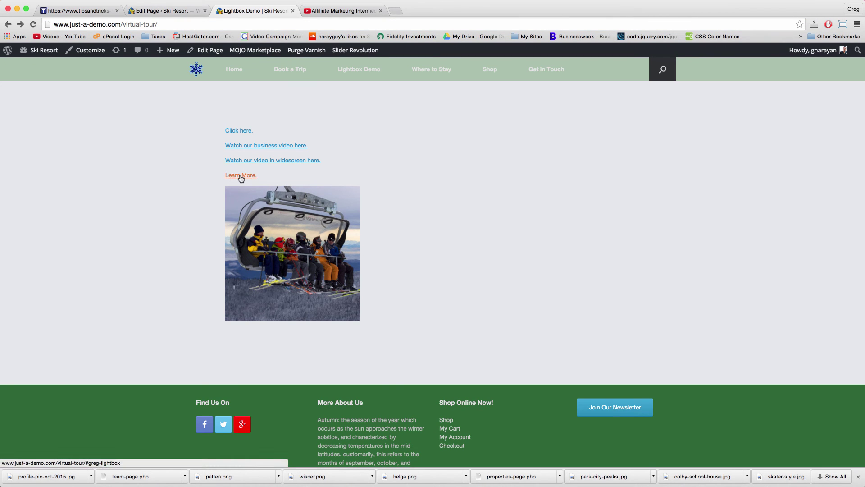
{"action": "left_click", "coordinate": [241, 175]}
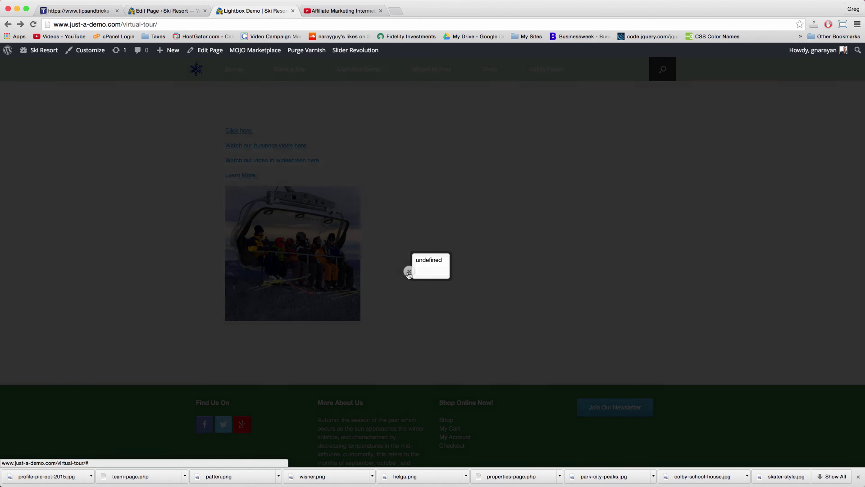
{"action": "left_click", "coordinate": [408, 272]}
In the widget's HTML, change the hidden div's class attribute to id.
{"action": "left_click", "coordinate": [158, 12]}
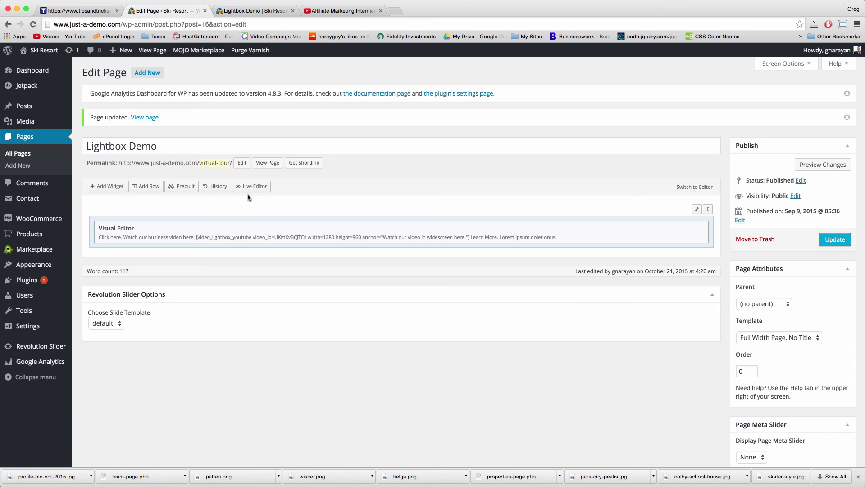
{"action": "left_click", "coordinate": [263, 234]}
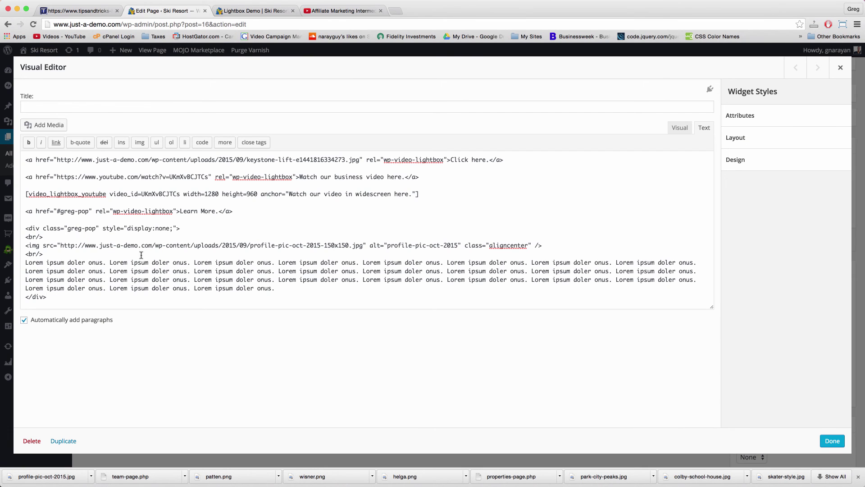
{"action": "left_click", "coordinate": [190, 228]}
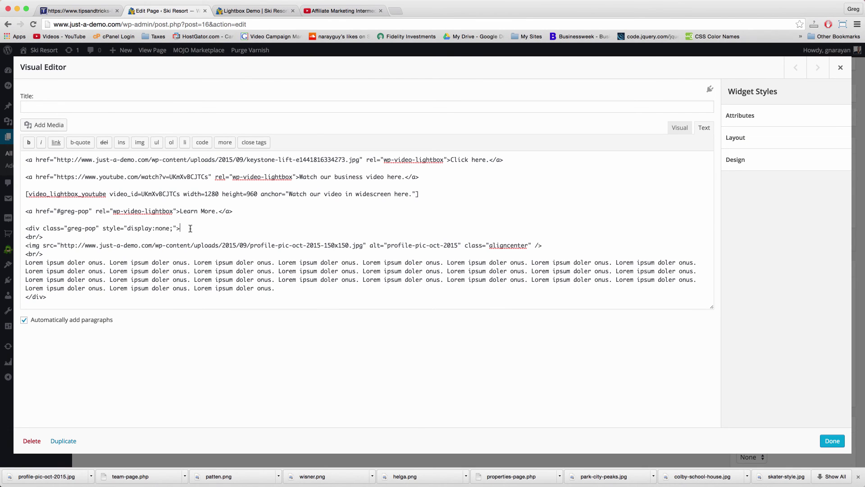
{"action": "double_click", "coordinate": [57, 229]}
{"action": "type", "text": "id"}
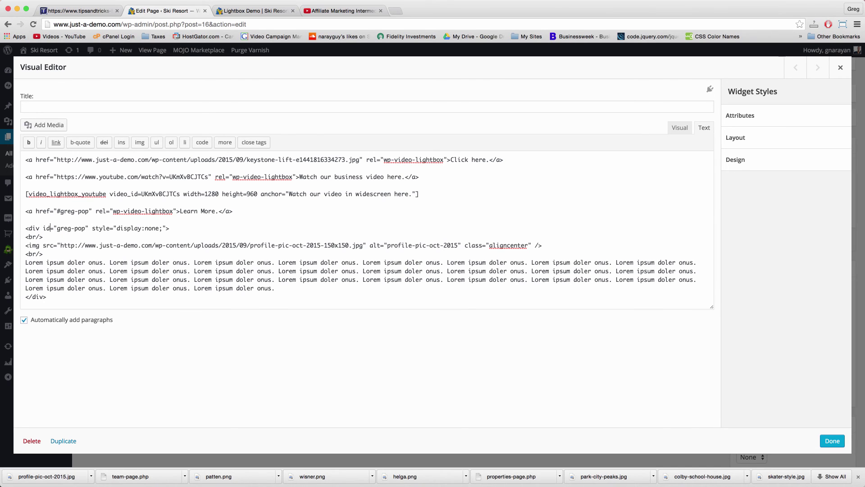
Confirm the div's id="greg-pop" matches the Learn More link's #greg-pop target, then close the widget editor.
{"action": "left_click_drag", "start_coordinate": [56, 211], "coordinate": [59, 210]}
{"action": "double_click", "coordinate": [68, 211]}
{"action": "left_click", "coordinate": [80, 212]}
{"action": "double_click", "coordinate": [81, 228]}
{"action": "left_click", "coordinate": [91, 228]}
{"action": "double_click", "coordinate": [46, 228]}
{"action": "left_click", "coordinate": [47, 230]}
{"action": "double_click", "coordinate": [47, 229]}
{"action": "left_click", "coordinate": [61, 210]}
{"action": "left_click", "coordinate": [184, 230]}
{"action": "left_click", "coordinate": [832, 440]}
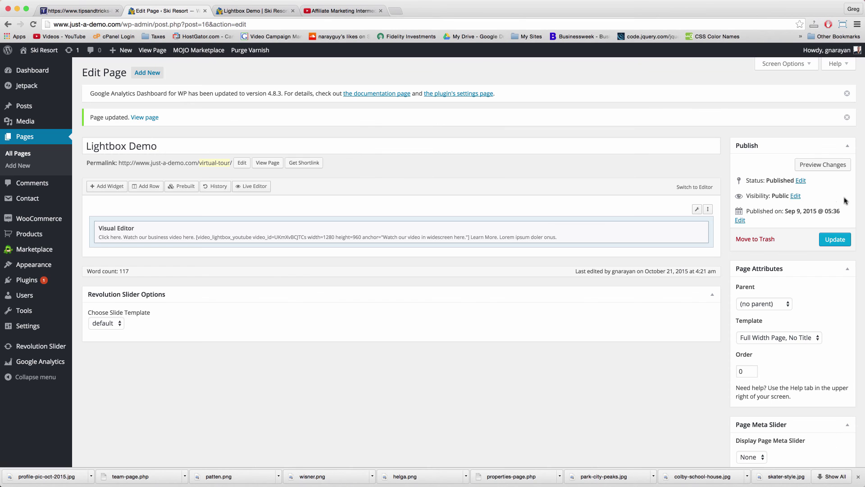
Update the page and test the Learn More lightbox on the reloaded live Lightbox Demo page.
{"action": "left_click", "coordinate": [833, 241]}
{"action": "left_click", "coordinate": [269, 10]}
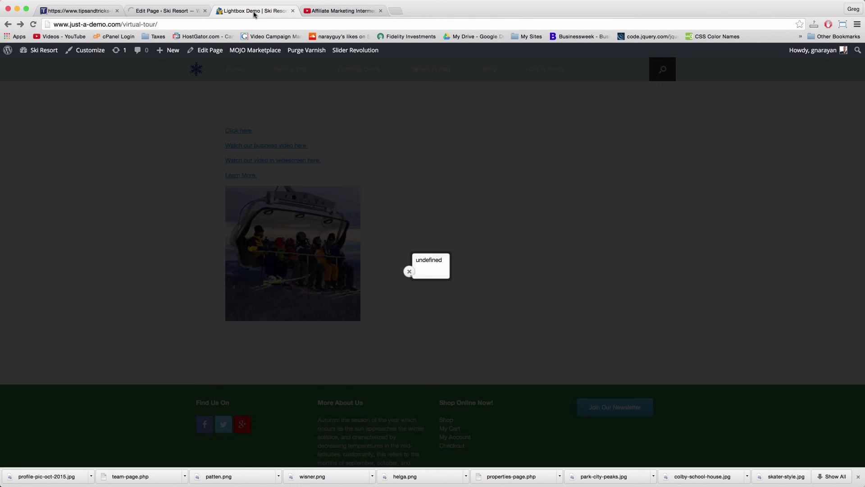
{"action": "key", "text": "super+r"}
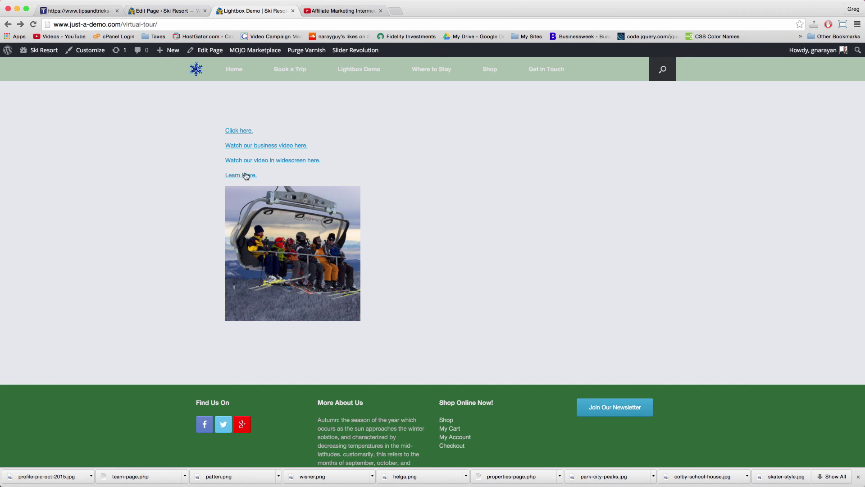
{"action": "left_click", "coordinate": [247, 177]}
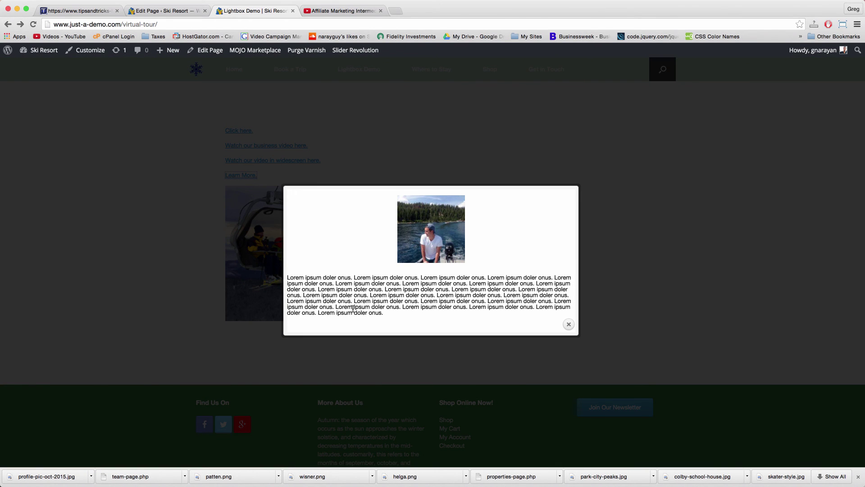
Recheck the Learn More lightbox, close it, and go back to the page editor.
{"action": "key", "text": "ctrl+shift+Tab"}
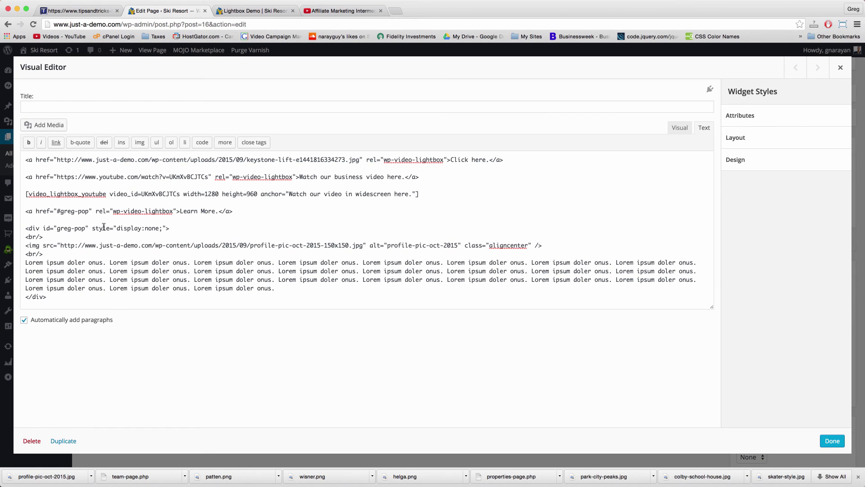
{"action": "key", "text": "ctrl+Tab"}
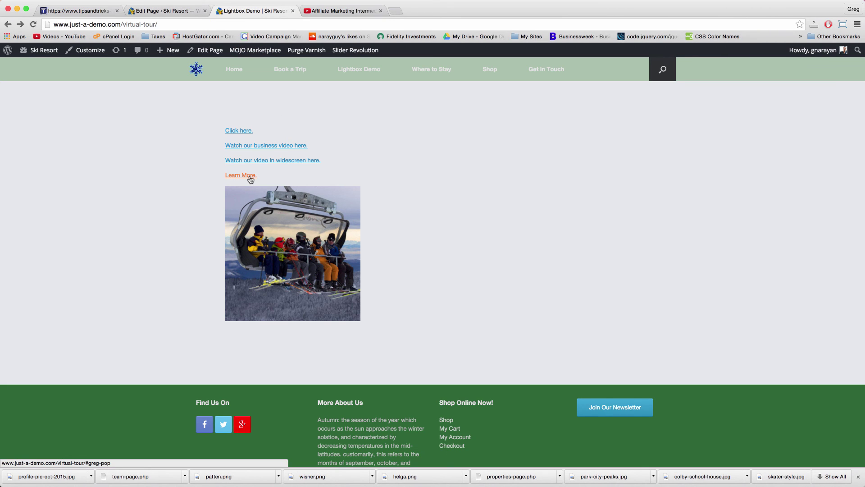
{"action": "left_click", "coordinate": [251, 179]}
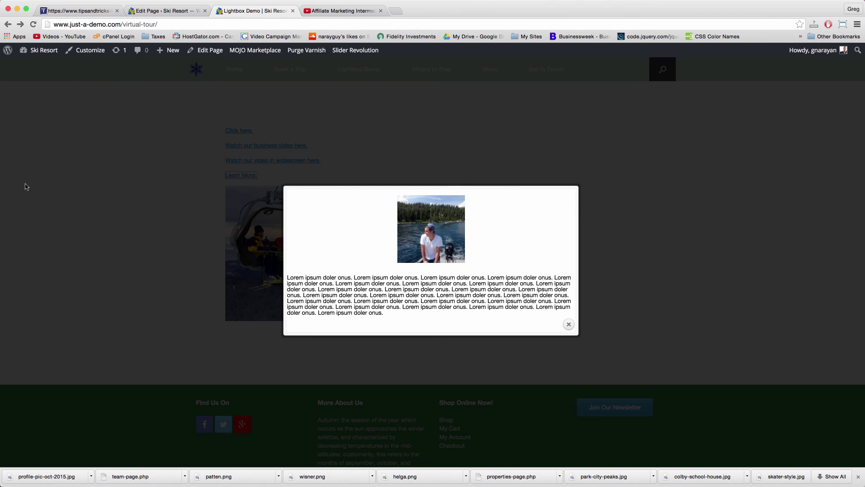
{"action": "left_click", "coordinate": [124, 229]}
{"action": "left_click", "coordinate": [159, 11]}
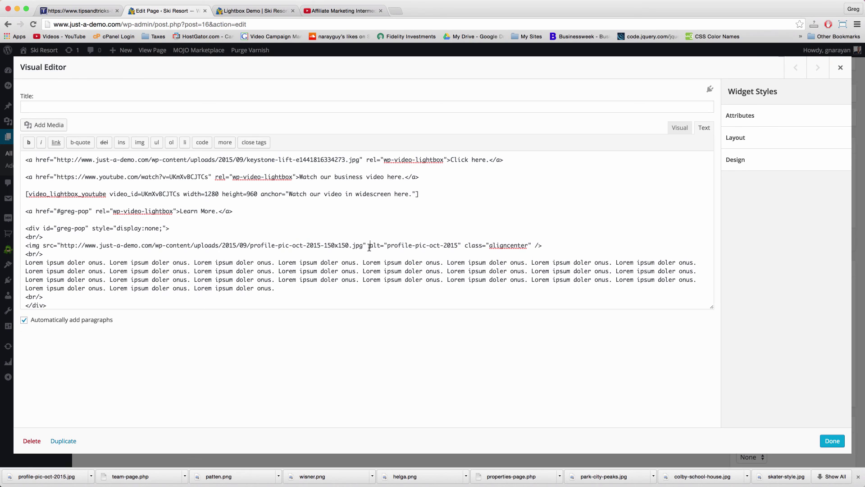
Add style="border-radius: 40px;" to the profile image tag.
{"action": "left_click", "coordinate": [368, 245]}
{"action": "type", "text": "style"}
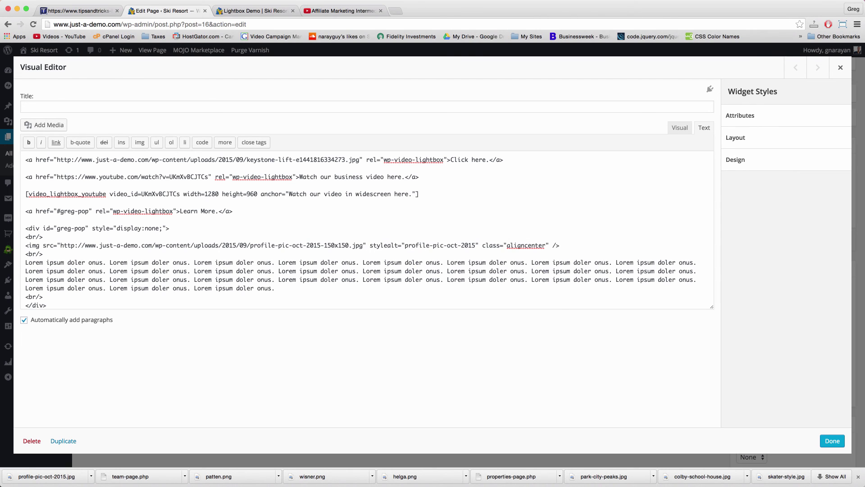
{"action": "type", "text": "=\"border-rad"}
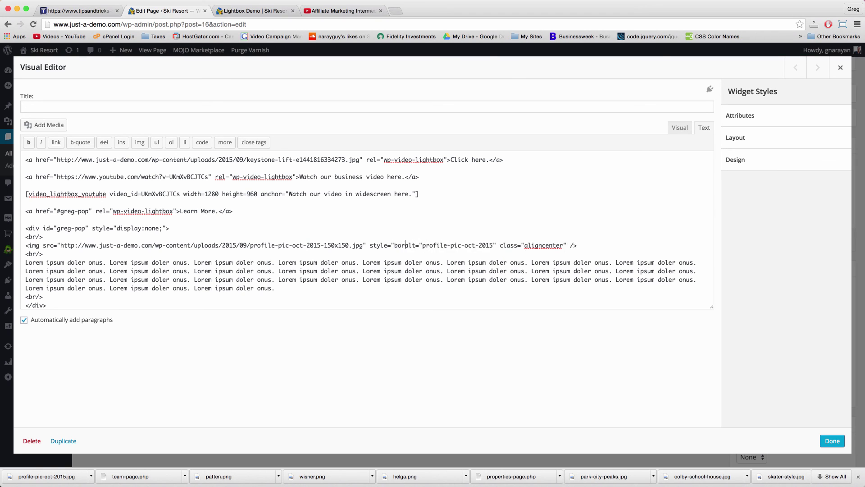
{"action": "type", "text": "ius: "}
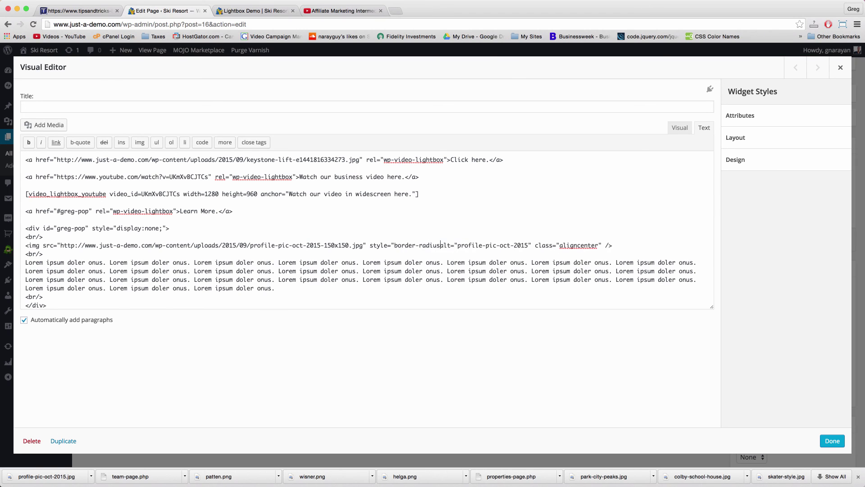
{"action": "type", "text": "40px"}
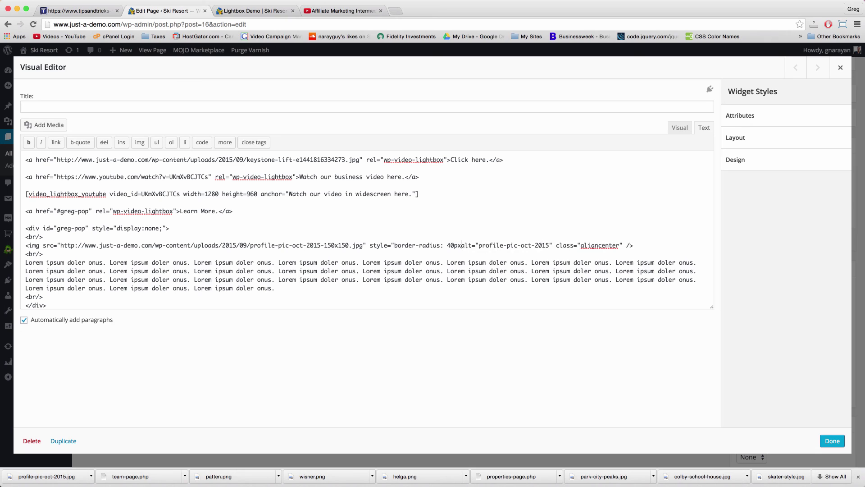
{"action": "type", "text": ";\""}
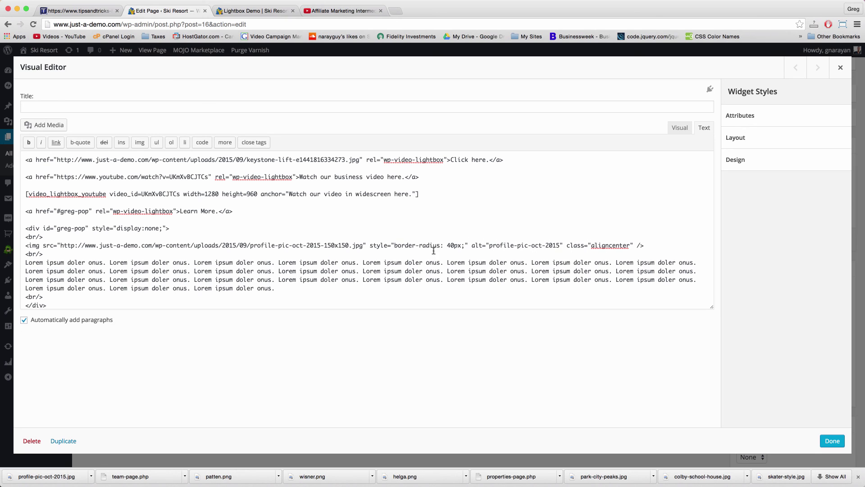
{"action": "scroll", "coordinate": [477, 248], "scroll_direction": "down", "scroll_amount": 2}
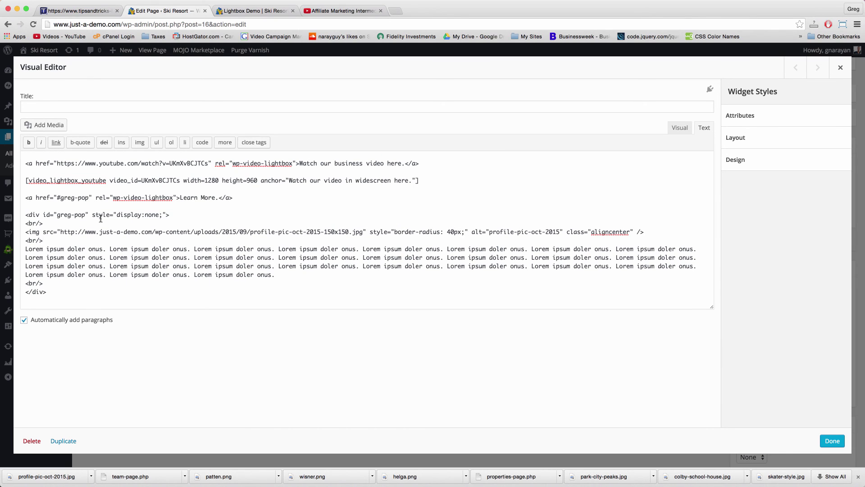
Wrap the bio text in a <p style="margin: 0 40px 0 40px;"> paragraph and close the widget editor.
{"action": "left_click", "coordinate": [25, 249]}
{"action": "type", "text": "<p style"}
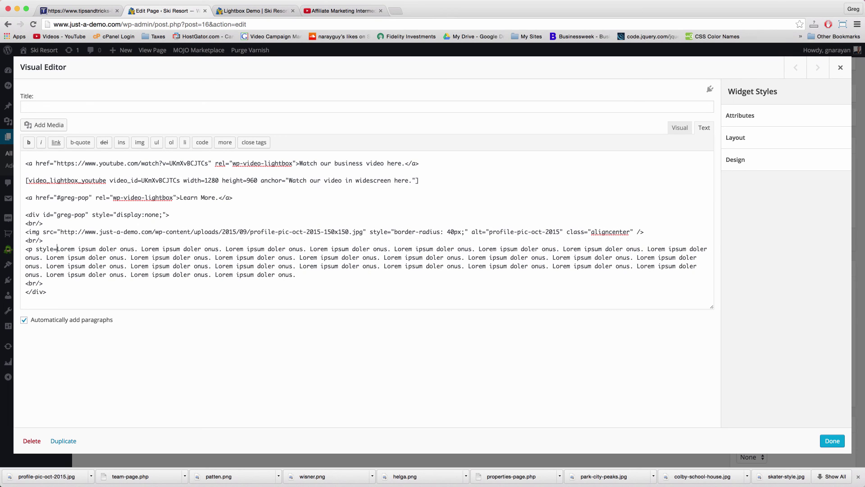
{"action": "type", "text": "=\"margin"}
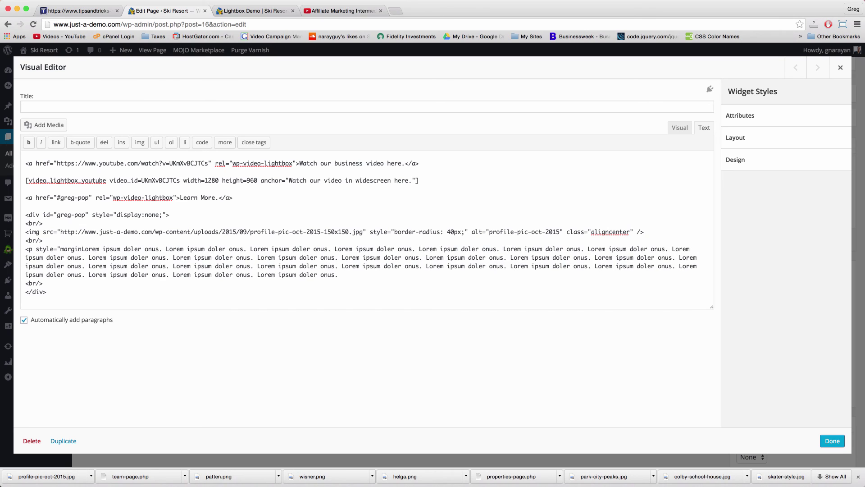
{"action": "type", "text": ": 0 "}
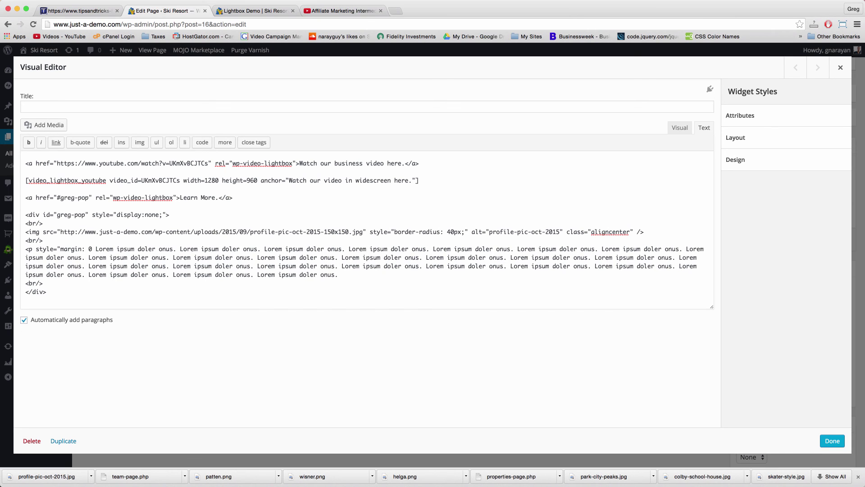
{"action": "type", "text": "40px "}
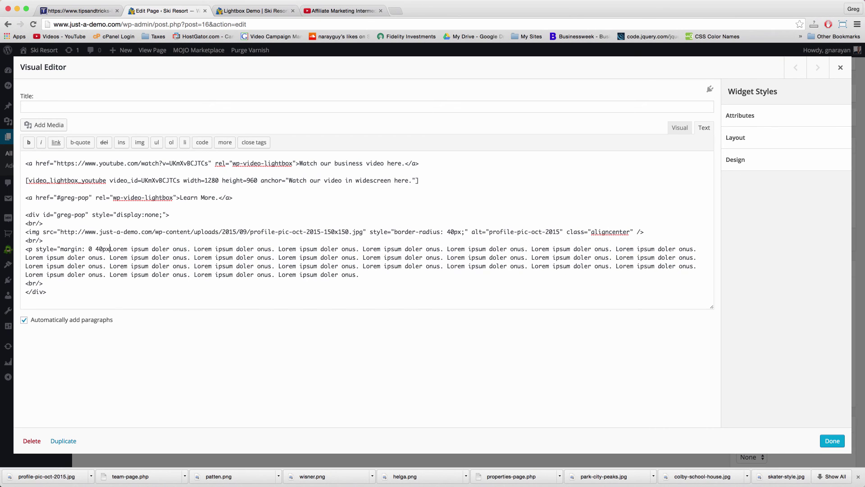
{"action": "type", "text": "0 4"}
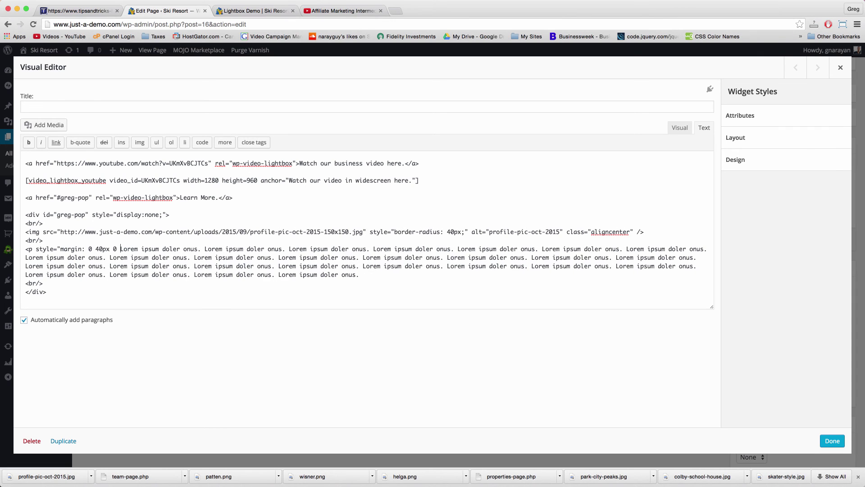
{"action": "type", "text": "0px;\">"}
{"action": "left_click", "coordinate": [401, 274]}
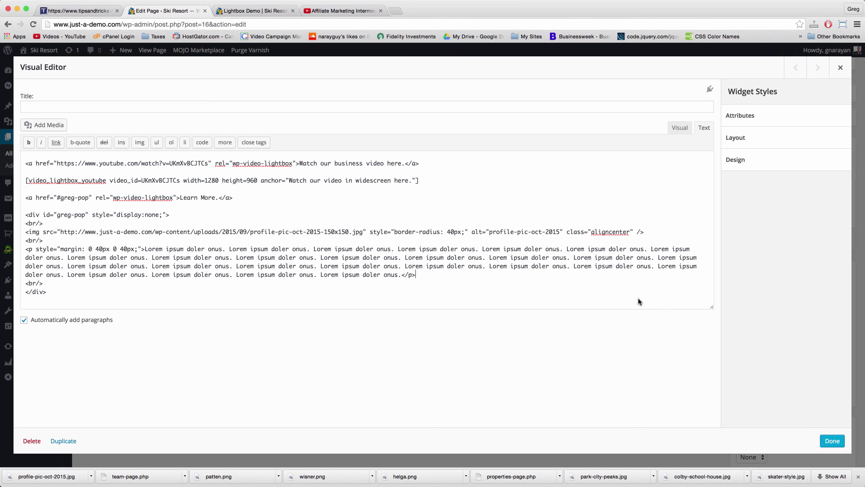
{"action": "left_click", "coordinate": [831, 441]}
Update the page, then check the Learn More lightbox's rounded photo and margined bio on the live page.
{"action": "left_click", "coordinate": [835, 239]}
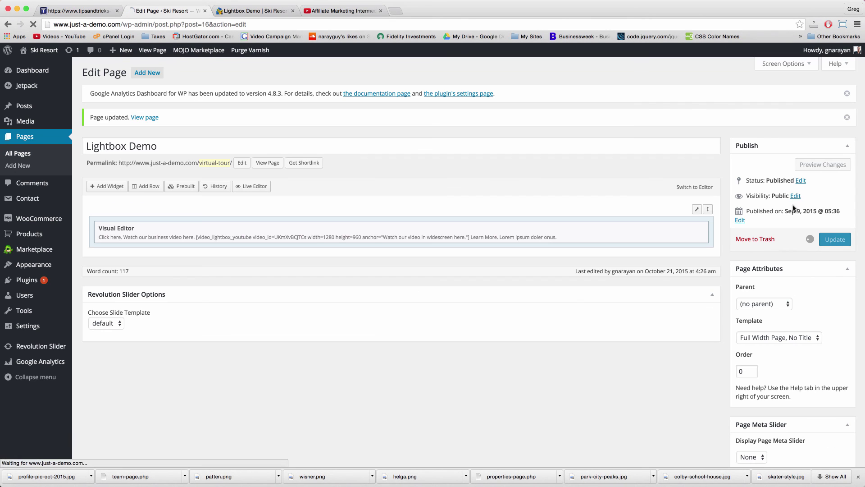
{"action": "left_click", "coordinate": [232, 10]}
{"action": "left_click", "coordinate": [240, 25]}
{"action": "key", "text": "Return"}
{"action": "left_click", "coordinate": [241, 175]}
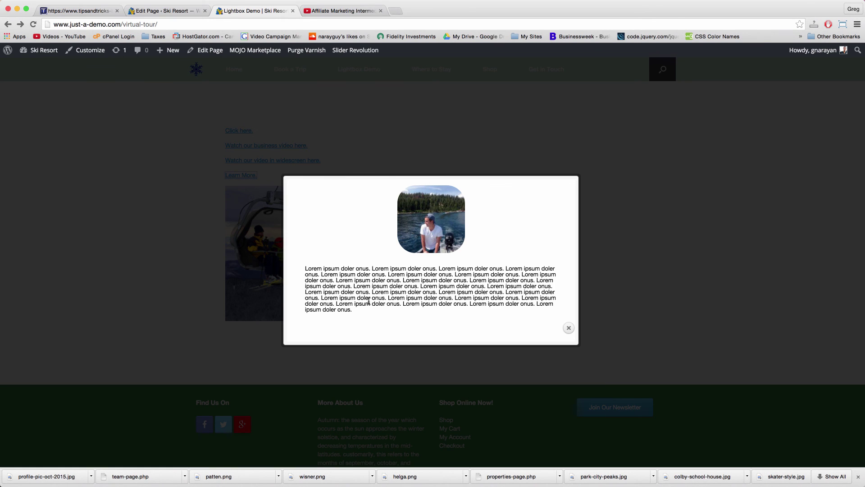
{"action": "left_click", "coordinate": [203, 283]}
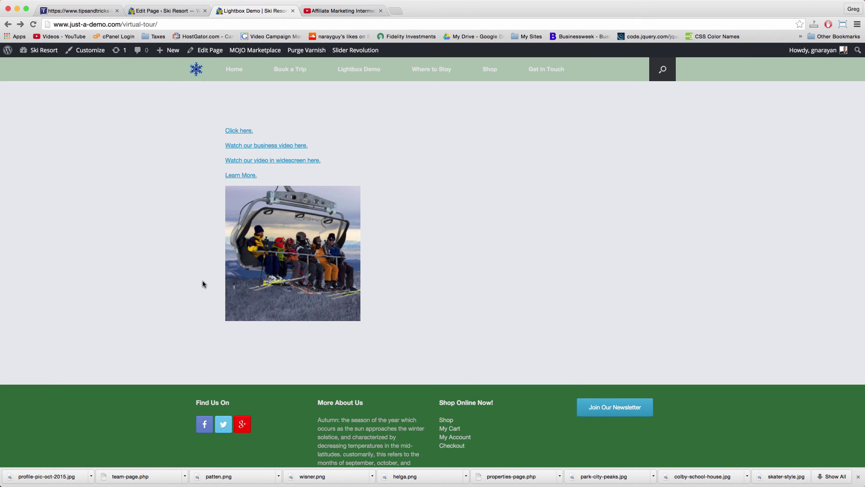